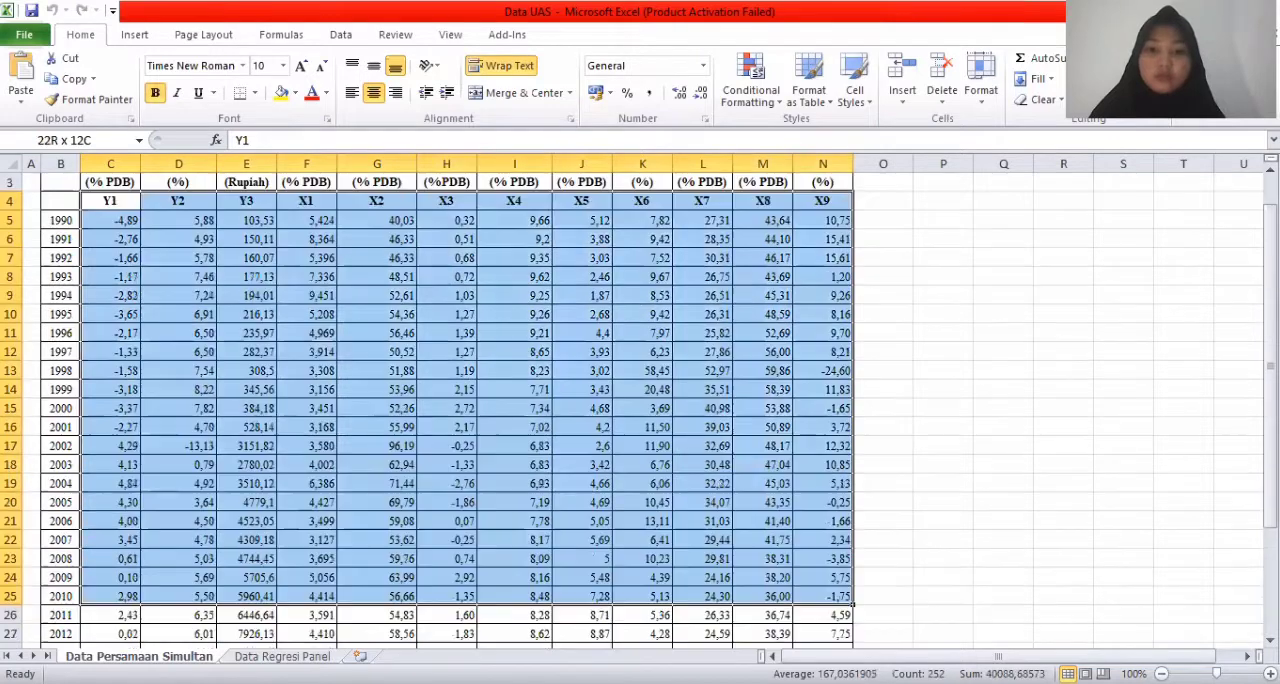
- Copy the data block from the Y1 header in C4 through N35, covering Y1 to X9 for 1990 to 2020
{"action": "key", "text": "ctrl+shift+Down"}
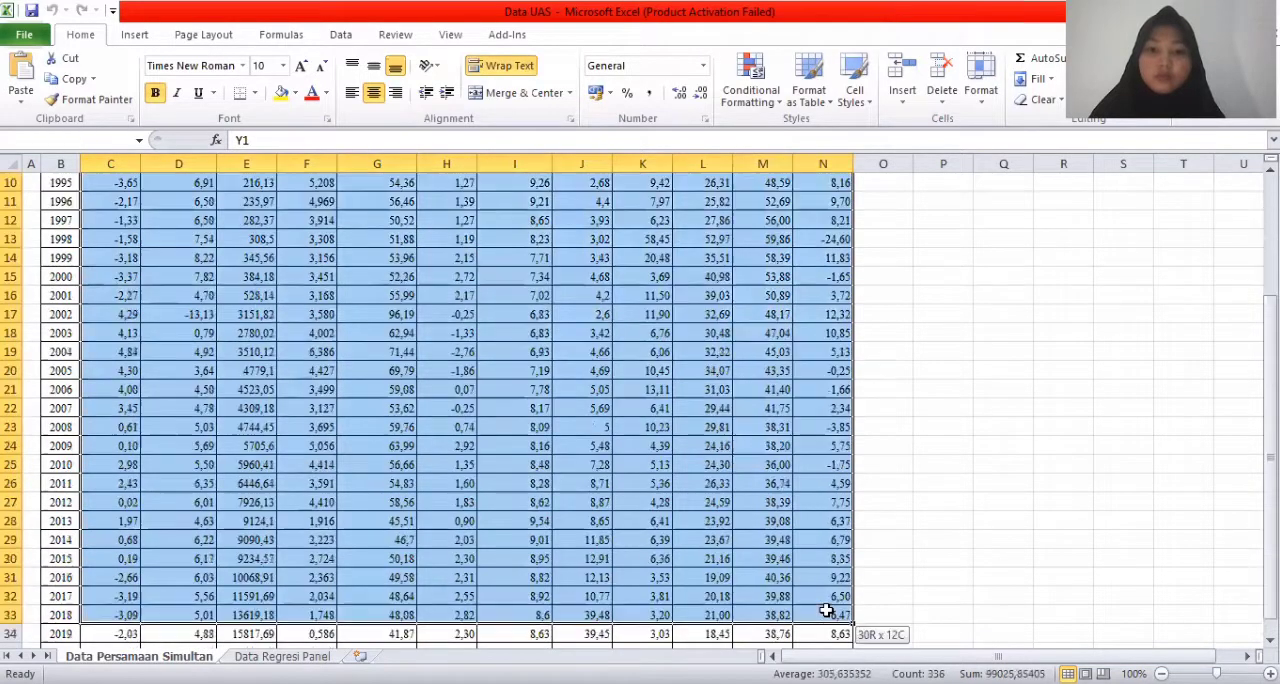
{"action": "left_click_drag", "start_coordinate": [836, 604], "coordinate": [836, 604]}
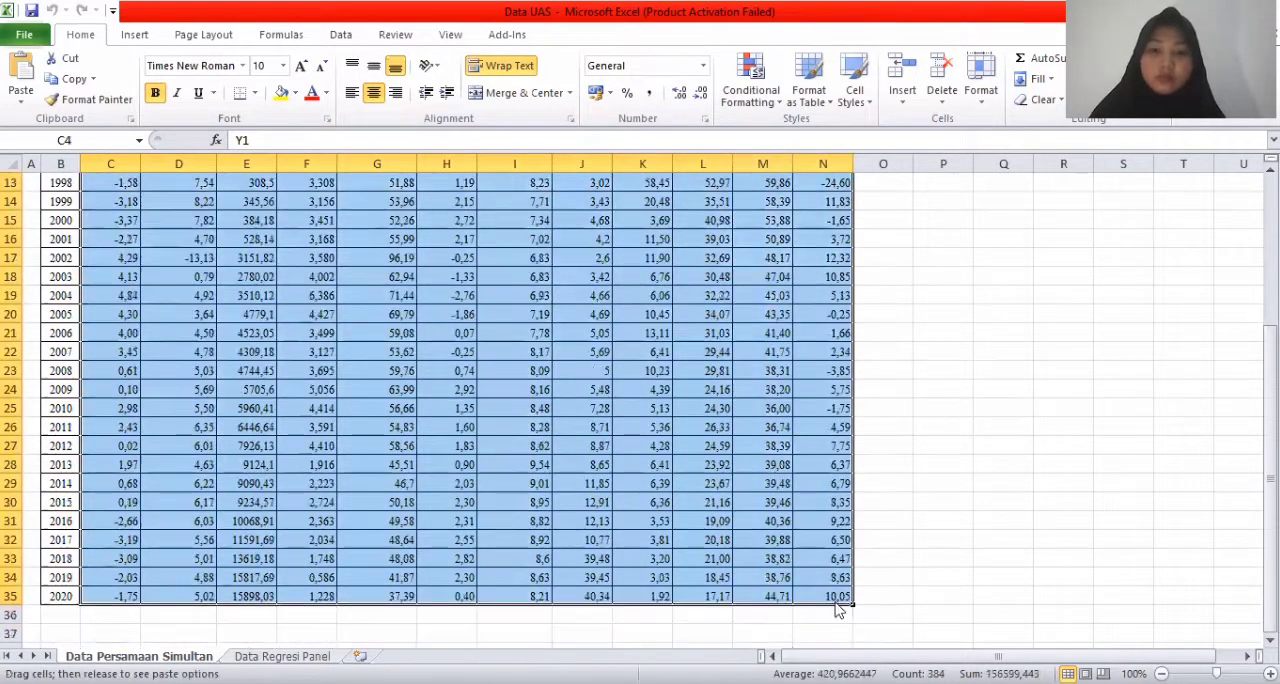
{"action": "right_click", "coordinate": [507, 452]}
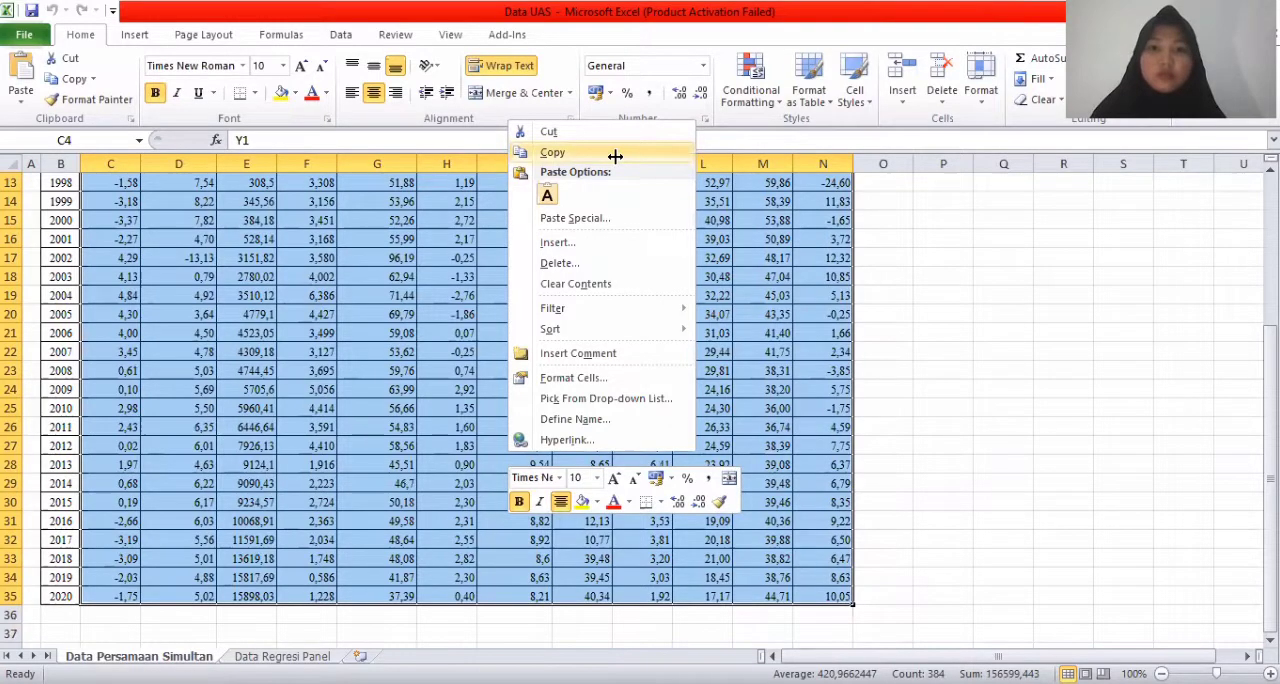
{"action": "left_click", "coordinate": [552, 152]}
{"action": "scroll", "coordinate": [615, 156], "scroll_direction": "up", "scroll_amount": 4}
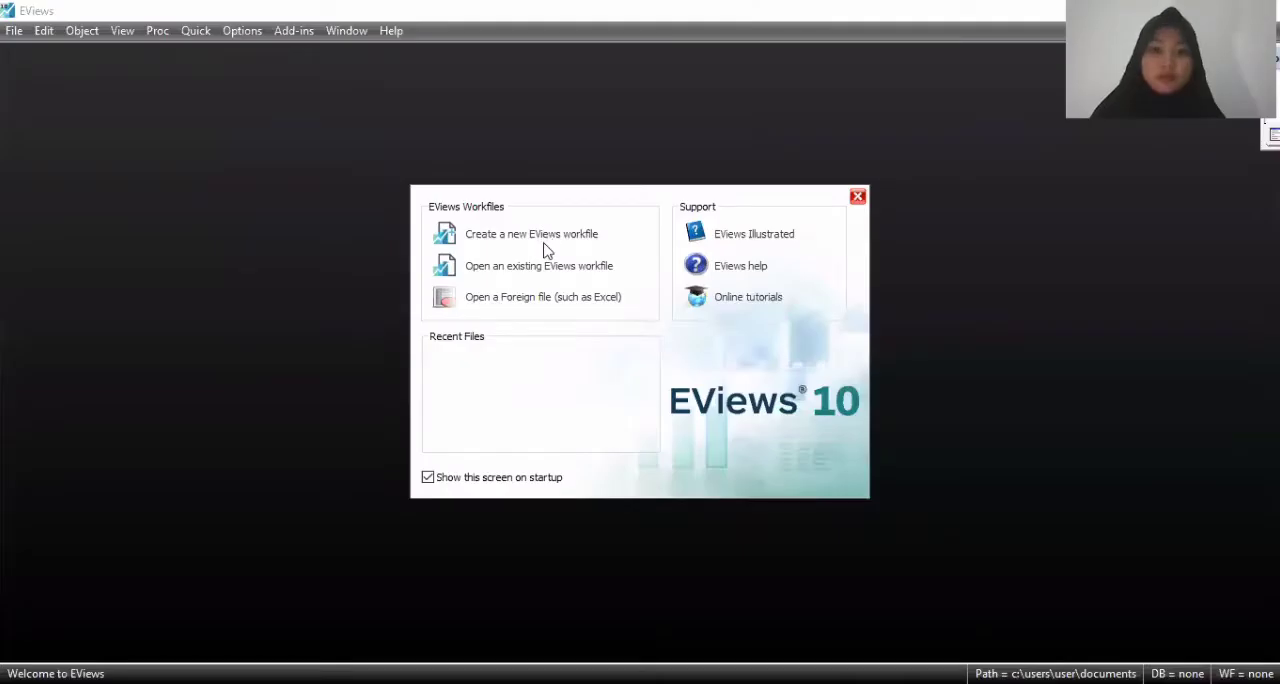
- Switch to EViews and create a new annual dated workfile with start date 1990 and end date 2020
{"action": "left_click", "coordinate": [545, 237]}
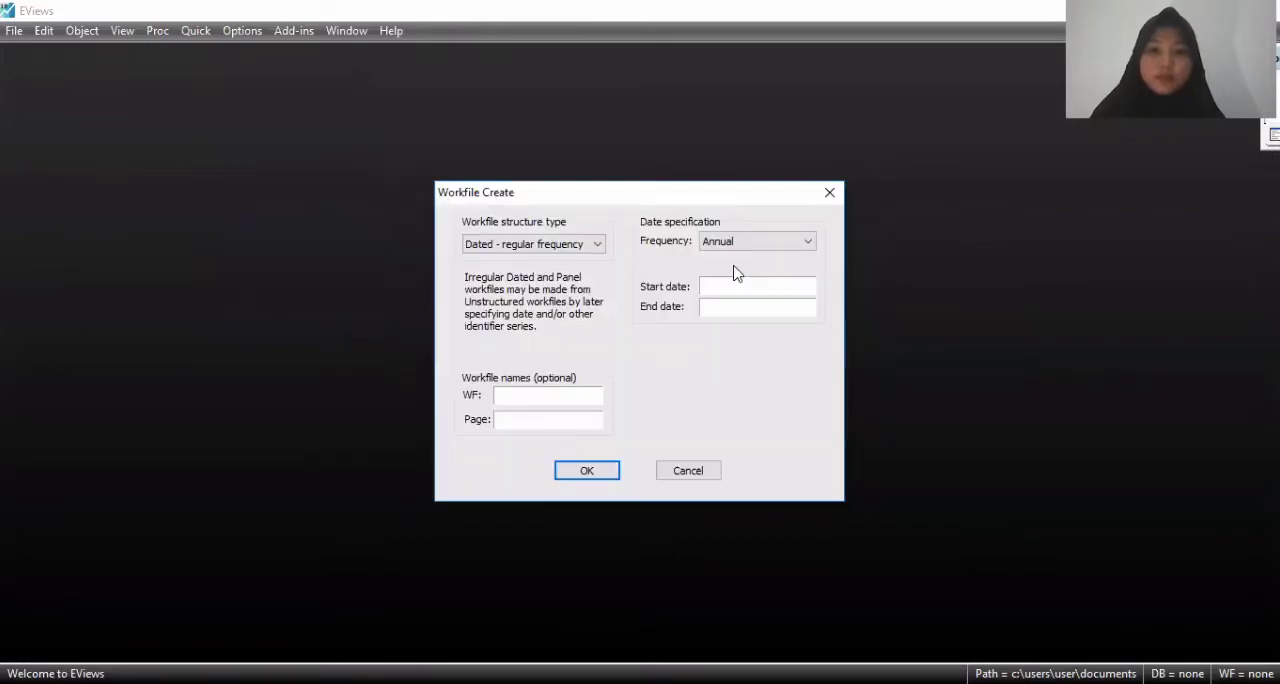
{"action": "left_click", "coordinate": [735, 292]}
{"action": "type", "text": "1"}
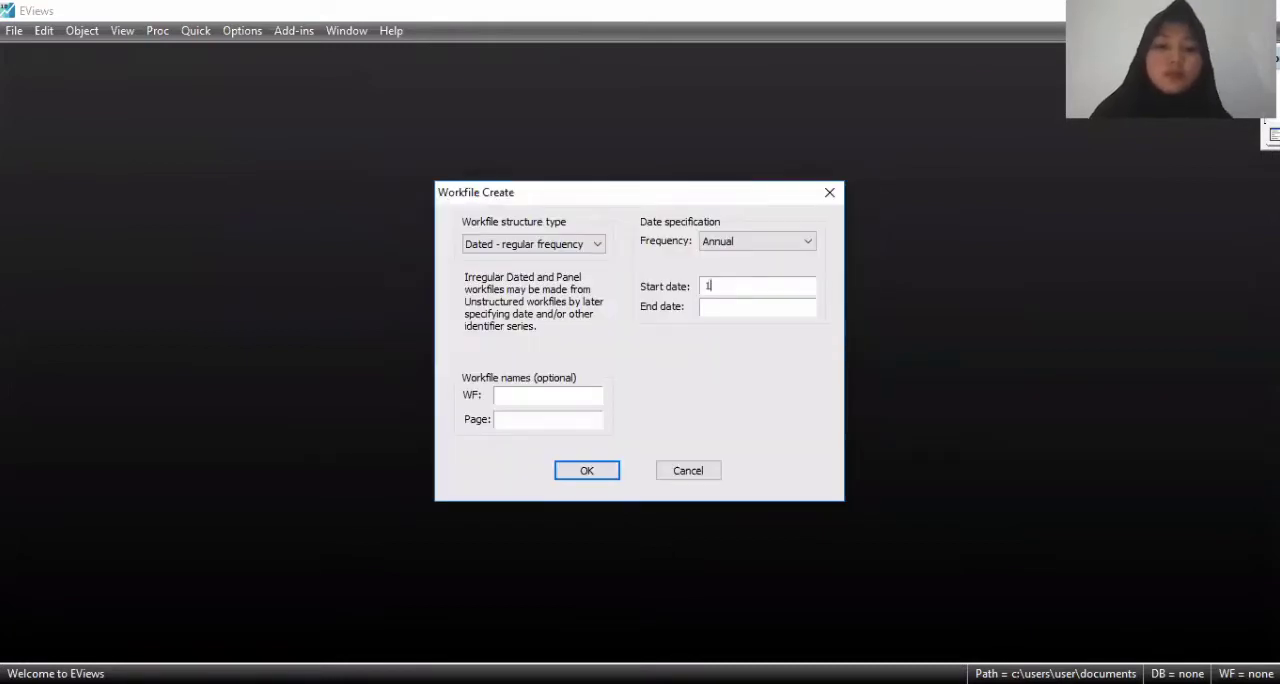
{"action": "type", "text": "990"}
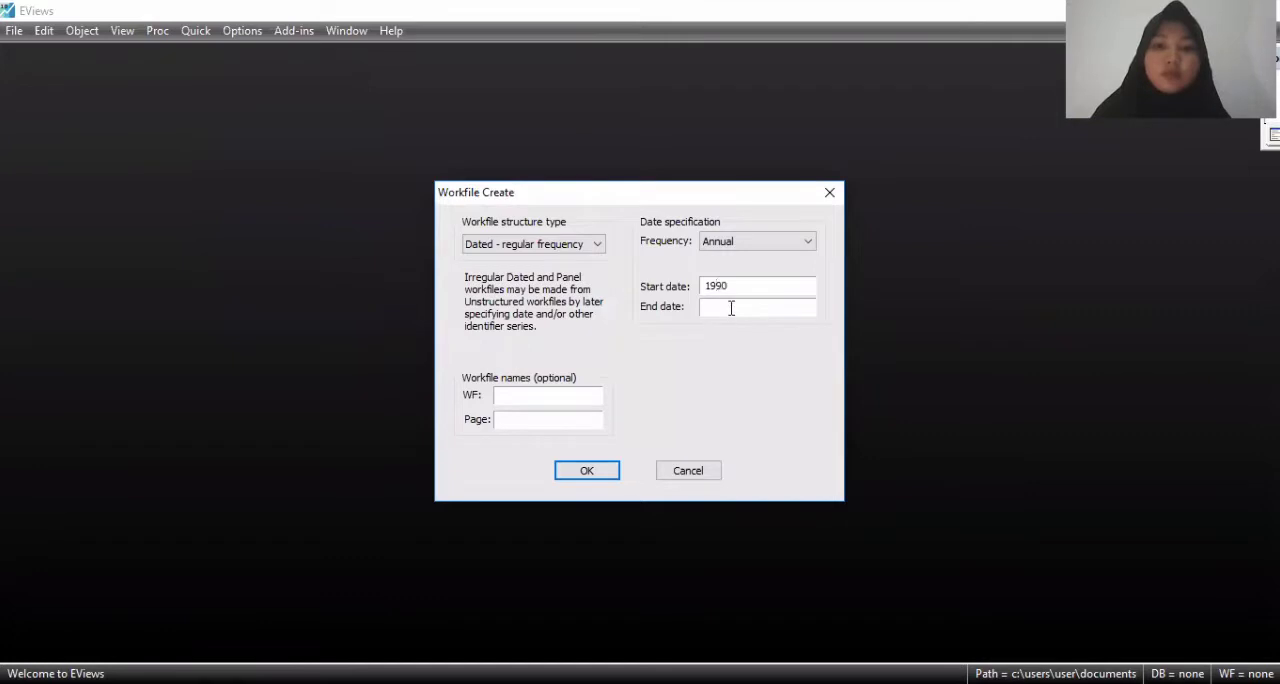
{"action": "left_click", "coordinate": [731, 308]}
{"action": "type", "text": "2020"}
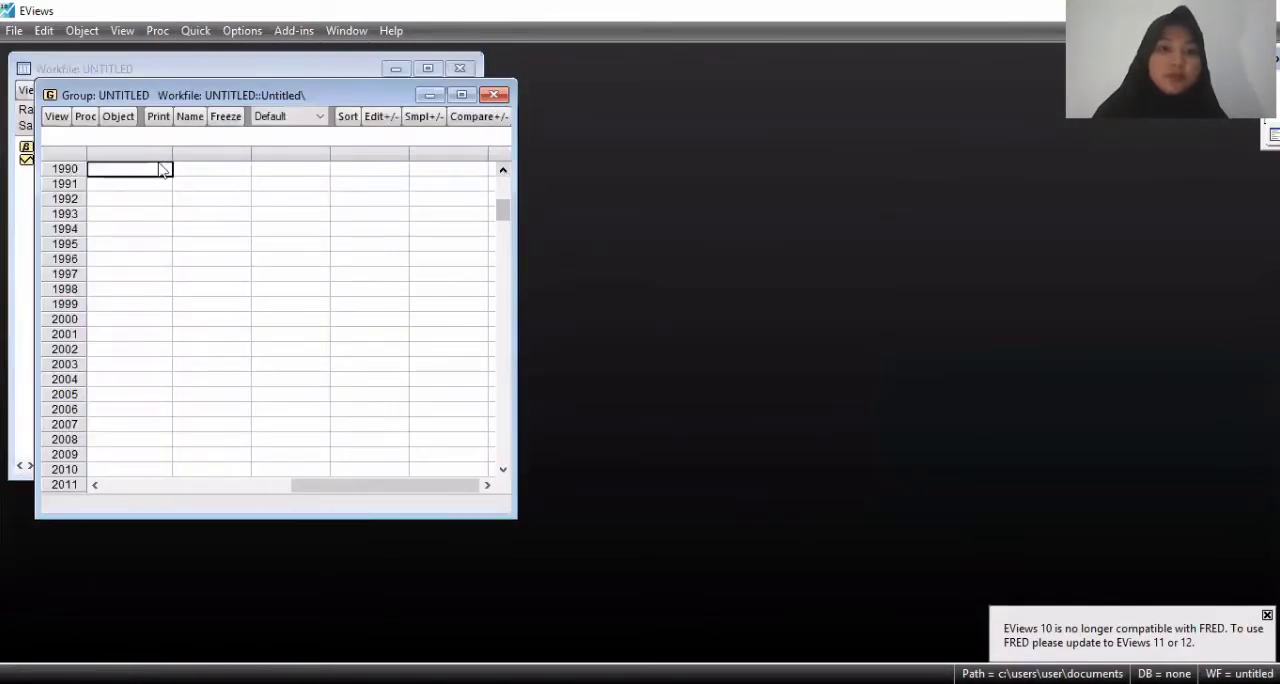
- Paste the copied data into the empty group, starting at the series name row above 1990
{"action": "scroll", "coordinate": [157, 172], "scroll_direction": "up", "scroll_amount": 1}
{"action": "left_click", "coordinate": [157, 170]}
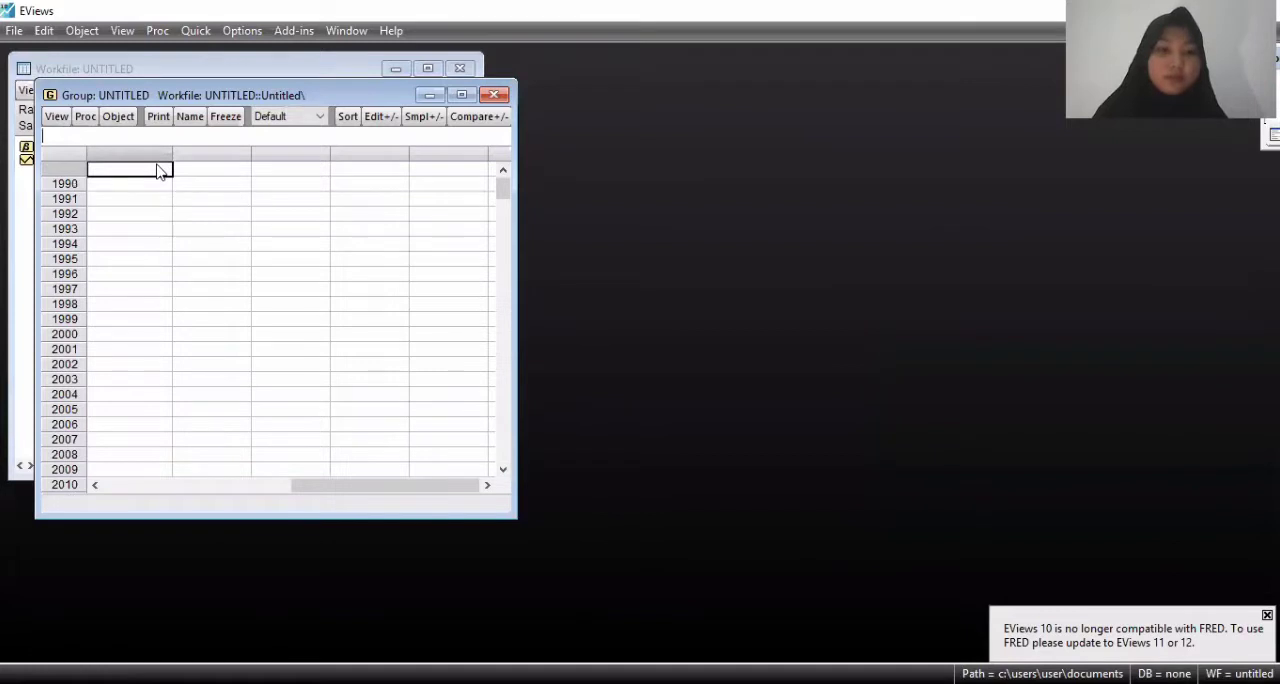
{"action": "right_click", "coordinate": [158, 172]}
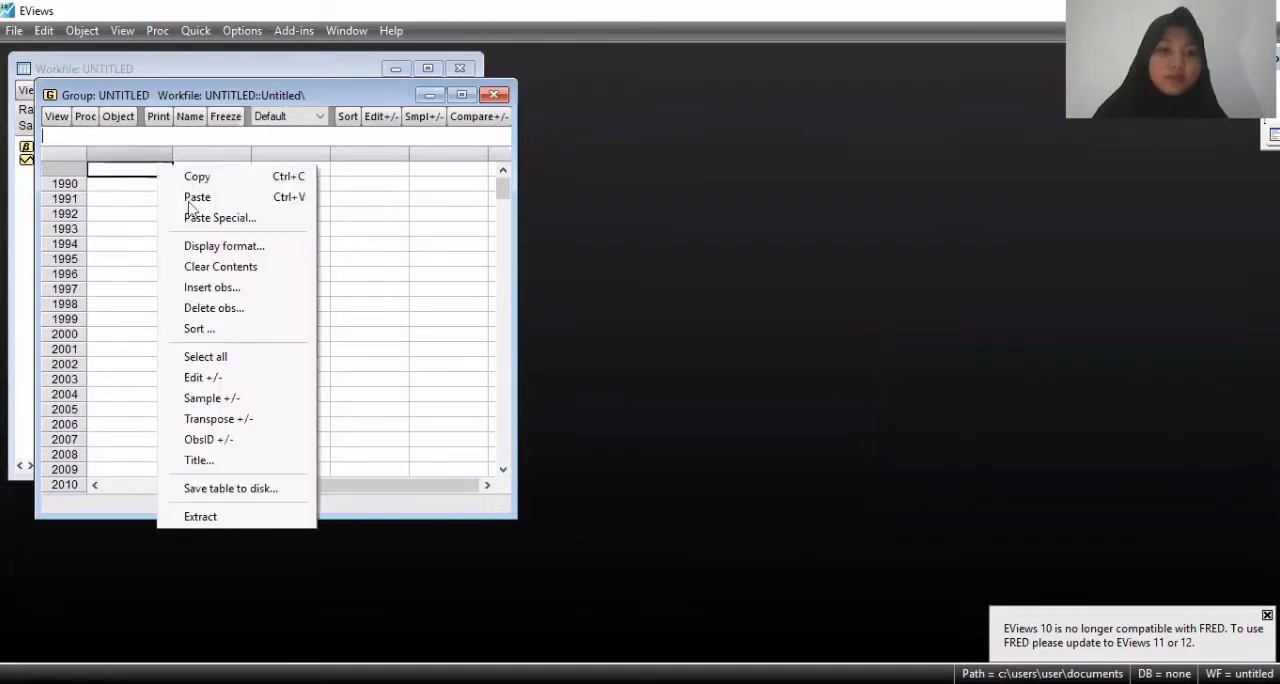
{"action": "left_click", "coordinate": [192, 199]}
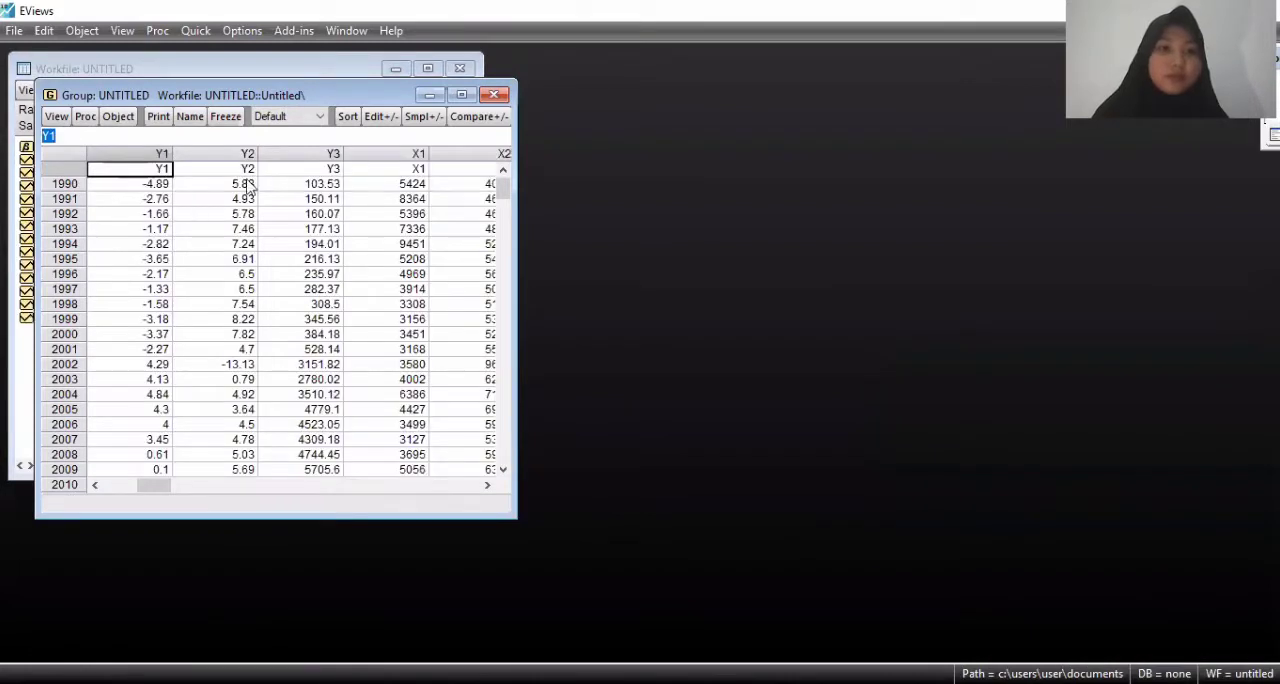
- Close the untitled group of pasted series, naming it data_group instead of deleting it
{"action": "left_click", "coordinate": [495, 101]}
{"action": "left_click", "coordinate": [757, 327]}
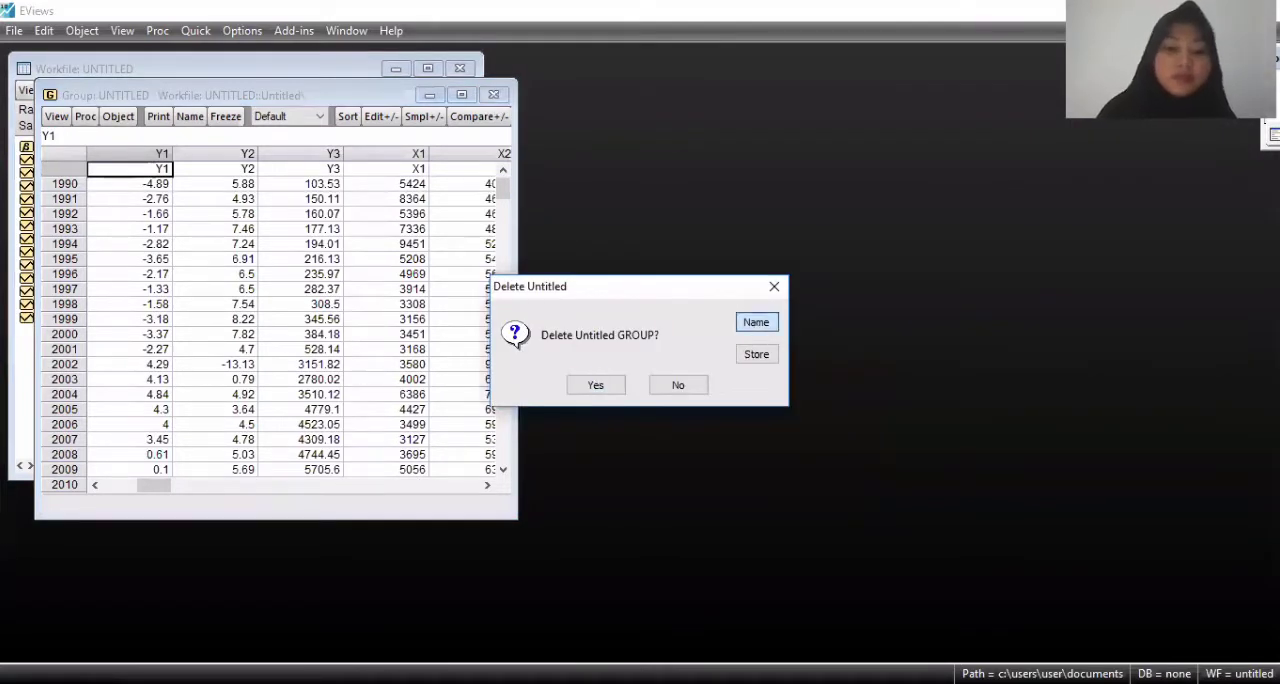
{"action": "type", "text": "data"}
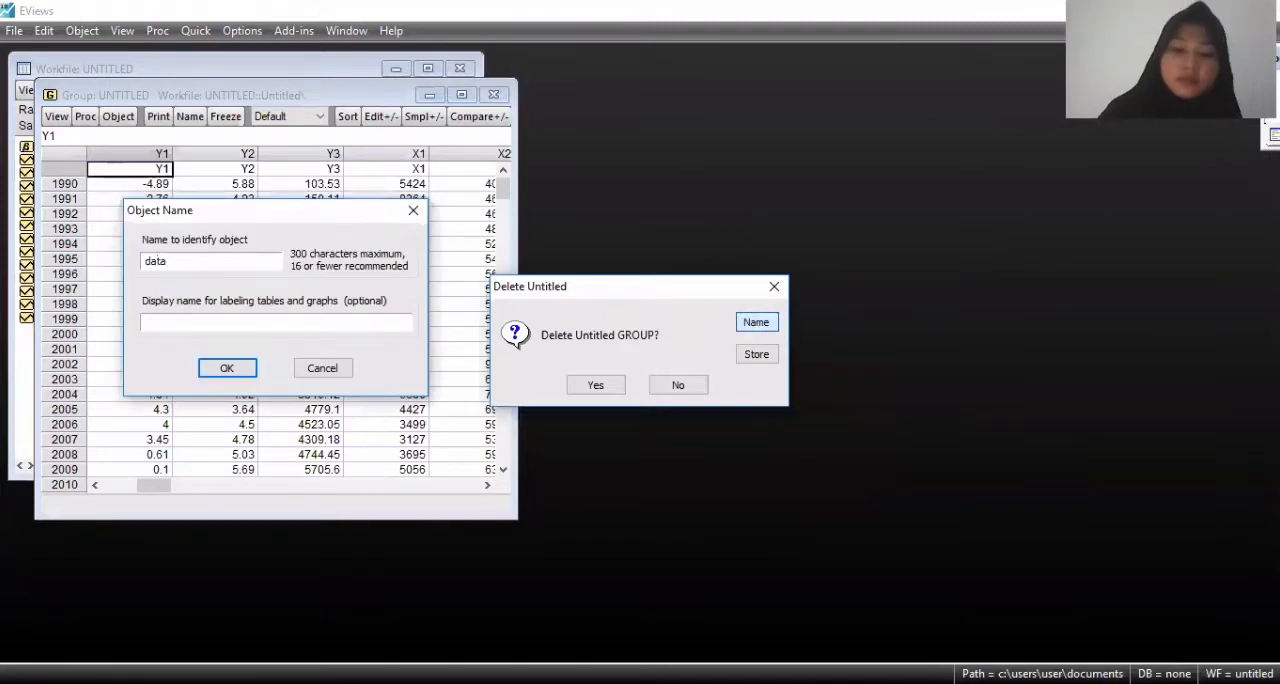
{"action": "type", "text": "_group"}
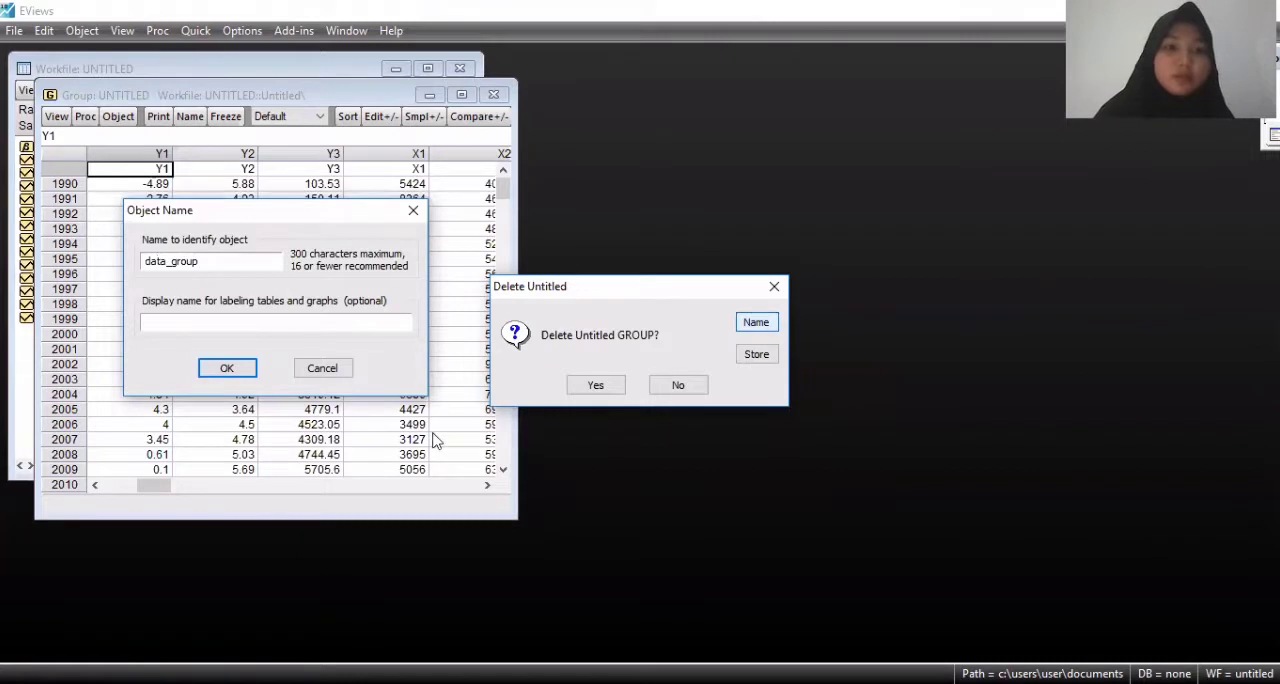
{"action": "left_click", "coordinate": [229, 370]}
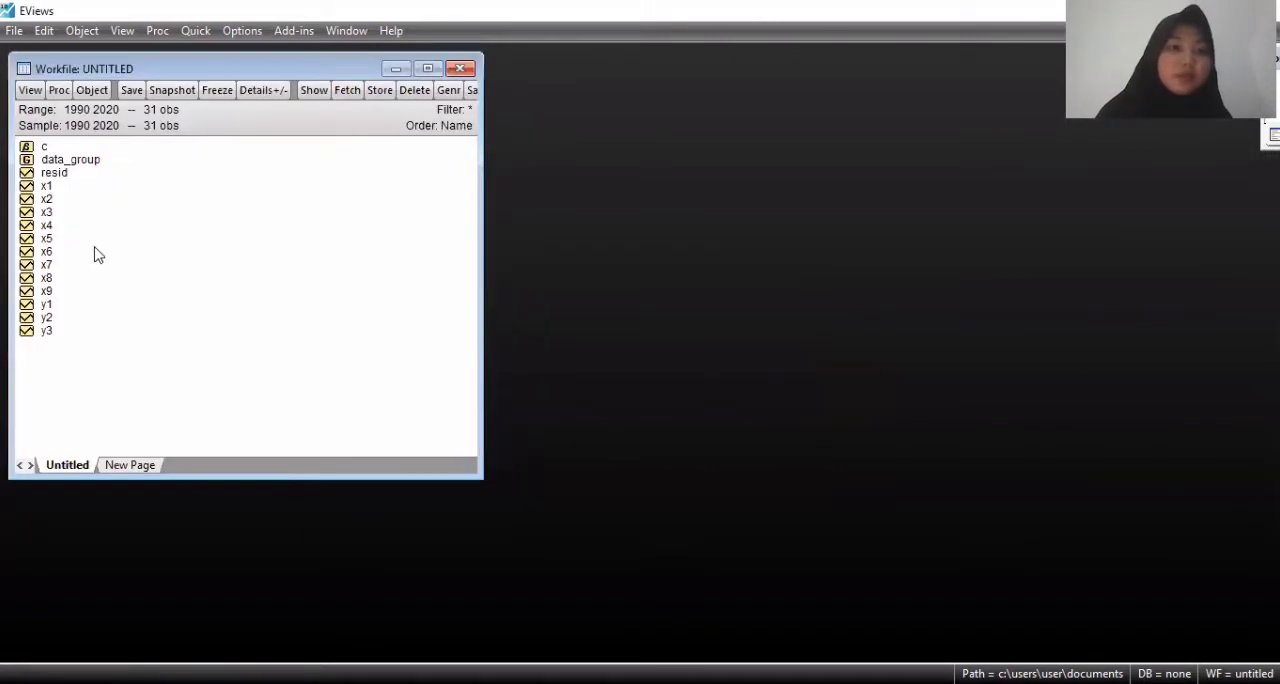
- Select series y1, y2, y3, x1, x2, x4 and x5 in the workfile and open them as an equation
{"action": "left_click", "coordinate": [69, 308]}
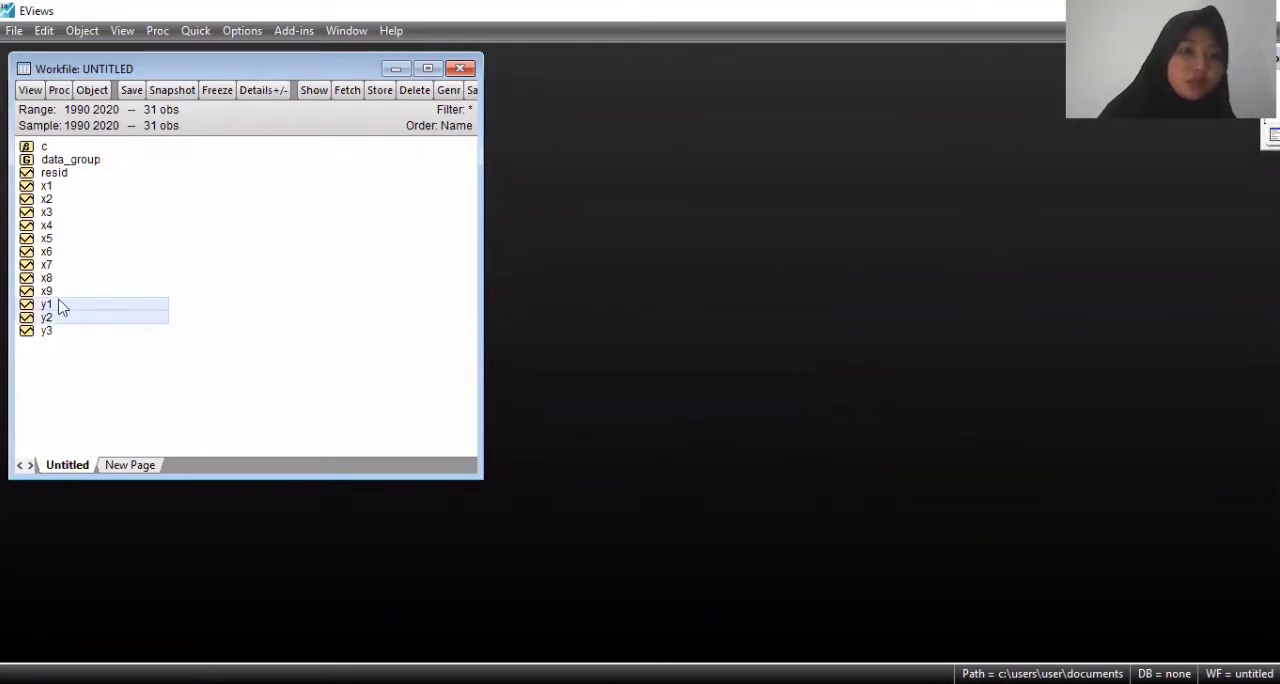
{"action": "left_click", "coordinate": [64, 334], "text": "shift"}
{"action": "left_click_drag", "start_coordinate": [66, 186], "coordinate": [65, 210]}
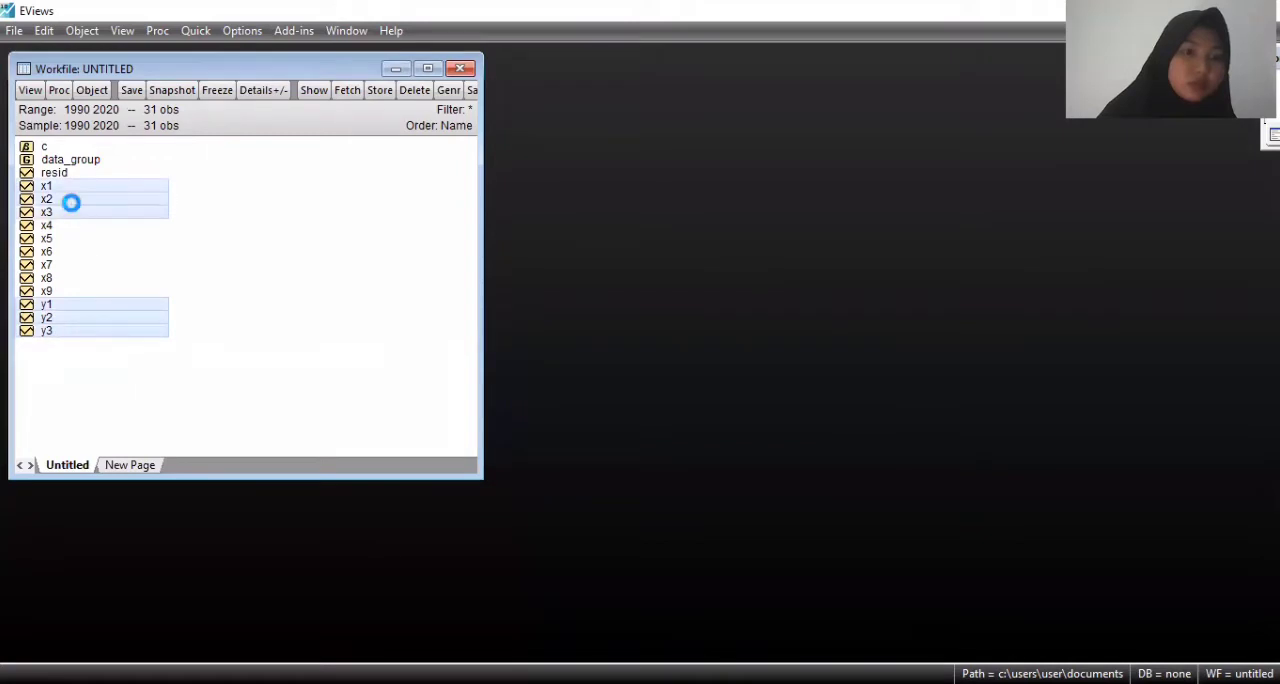
{"action": "left_click", "coordinate": [71, 210], "text": "ctrl"}
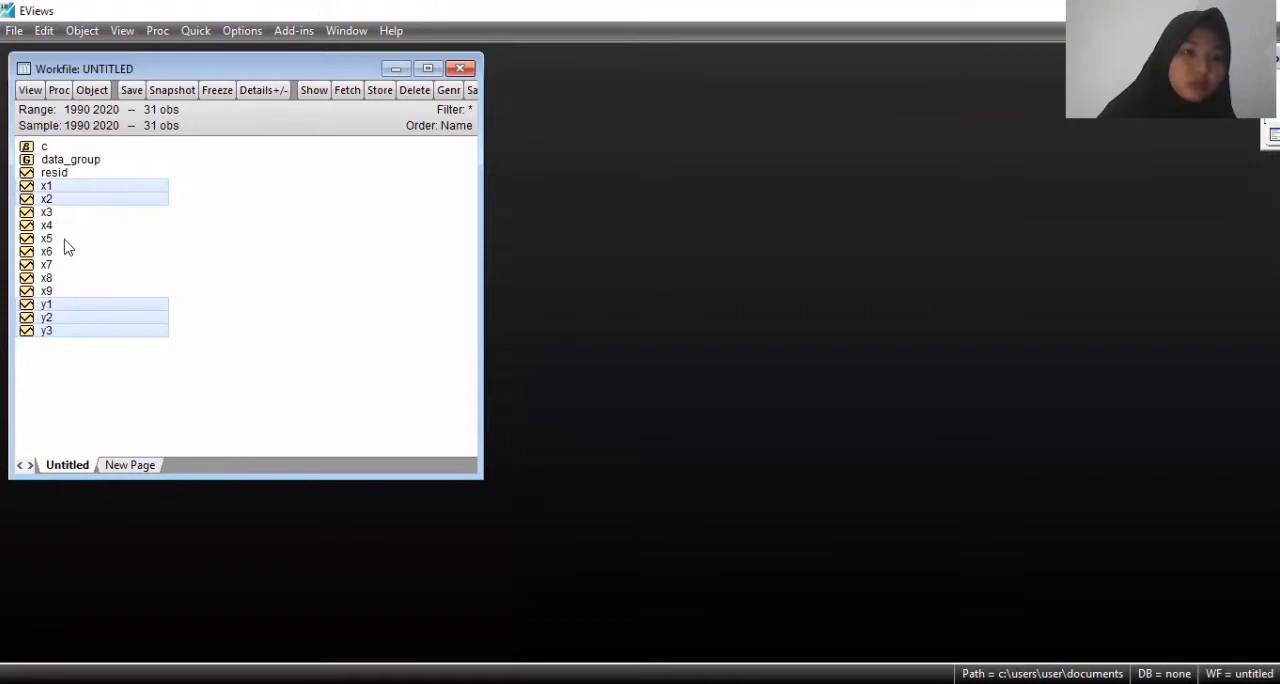
{"action": "left_click", "coordinate": [66, 228], "text": "ctrl"}
{"action": "left_click", "coordinate": [64, 242], "text": "ctrl"}
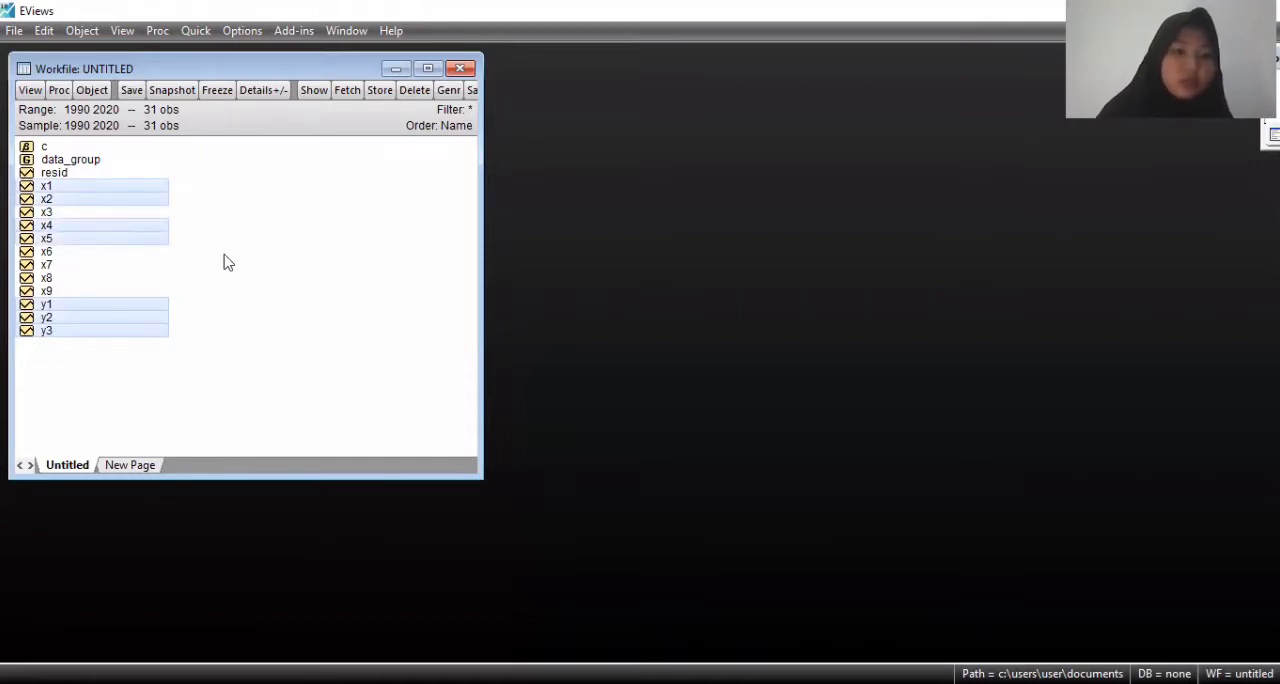
{"action": "right_click", "coordinate": [157, 234]}
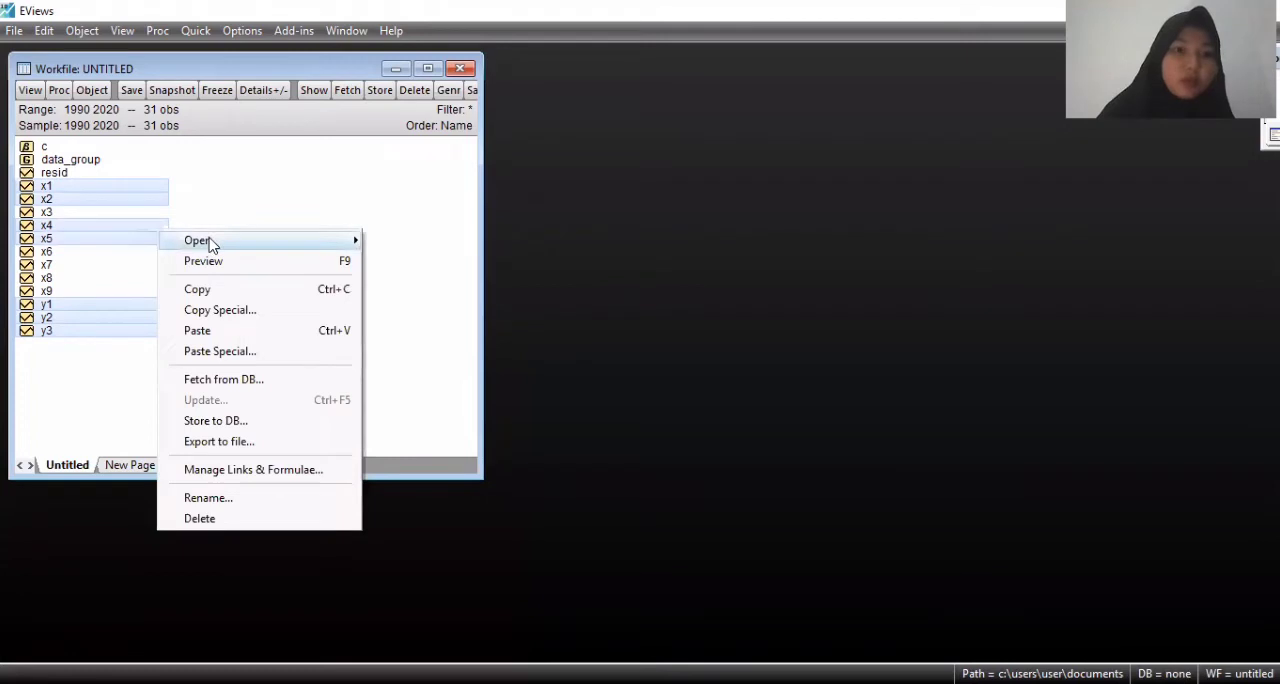
{"action": "mouse_move", "coordinate": [212, 242]}
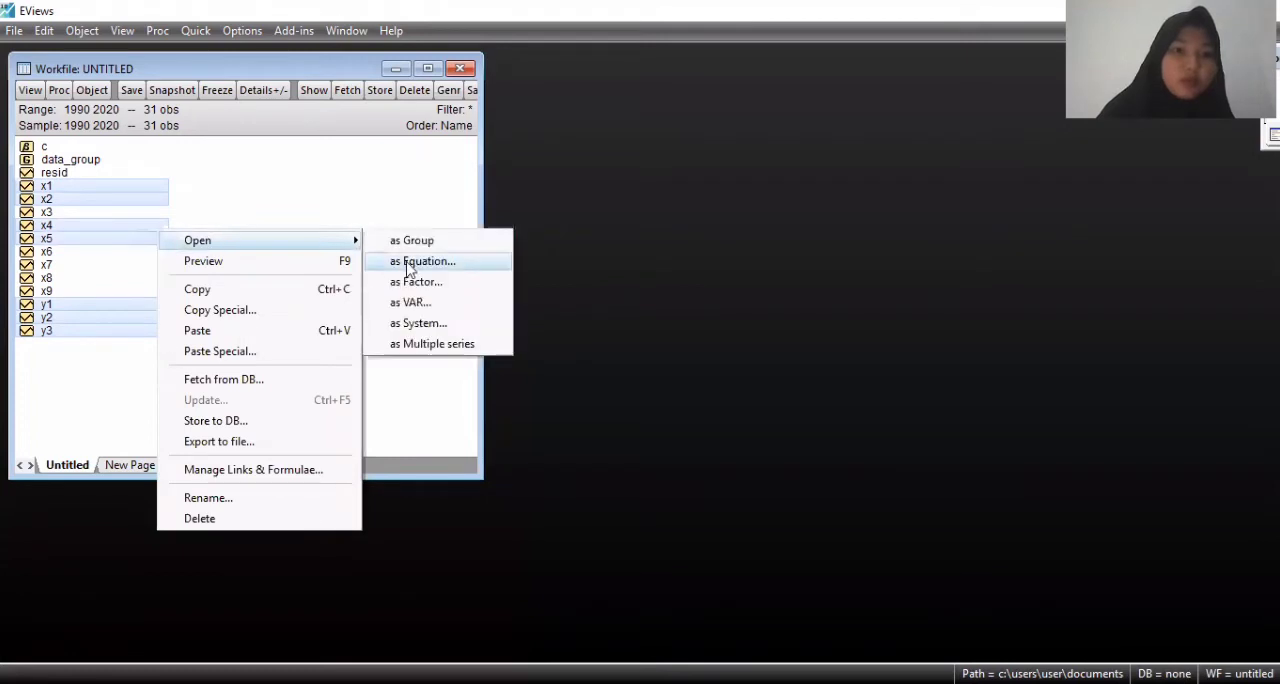
{"action": "left_click", "coordinate": [408, 263]}
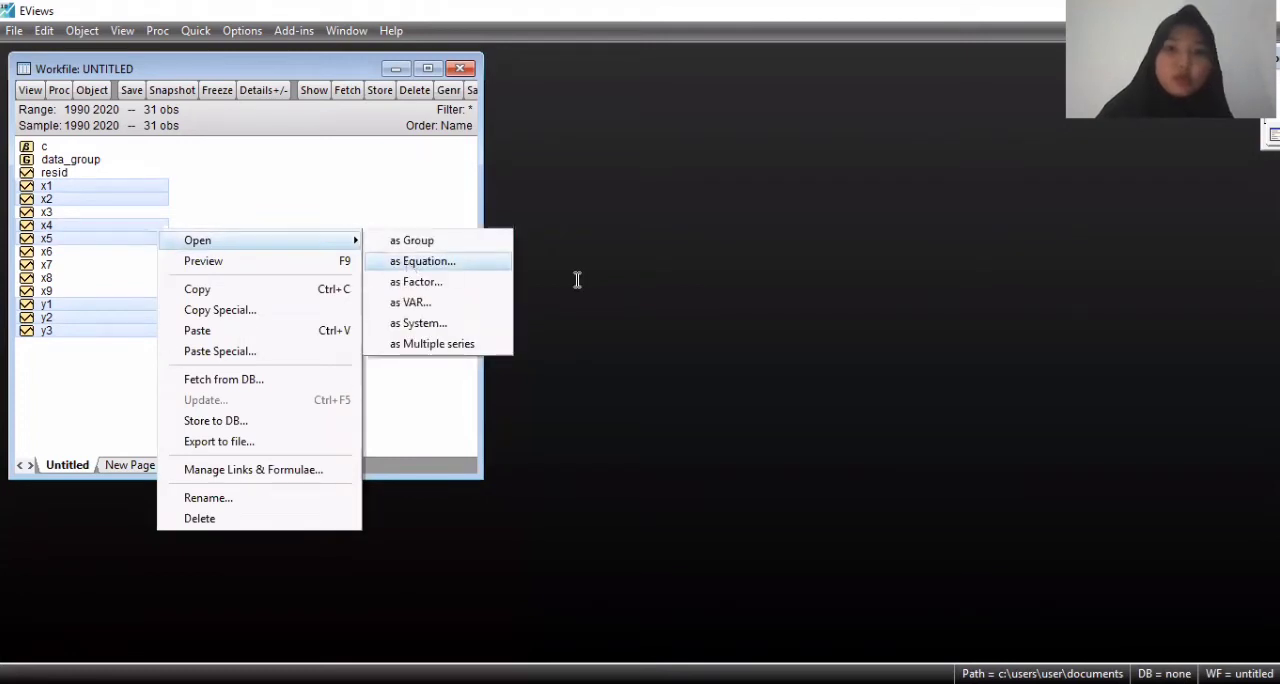
- Edit the equation specification to y1 c y2 log(y3) x1 x2 x4 x5
{"action": "left_click", "coordinate": [600, 263]}
{"action": "key", "text": "BackSpace"}
{"action": "key", "text": "BackSpace"}
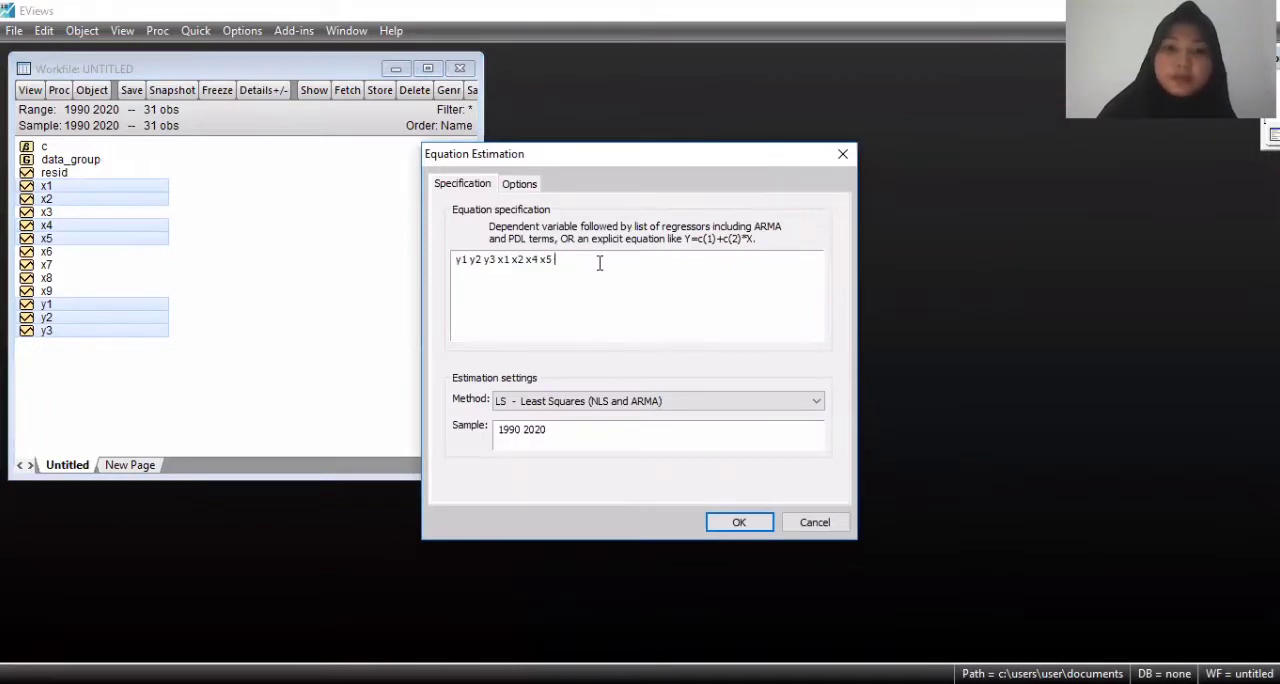
{"action": "left_click", "coordinate": [466, 259]}
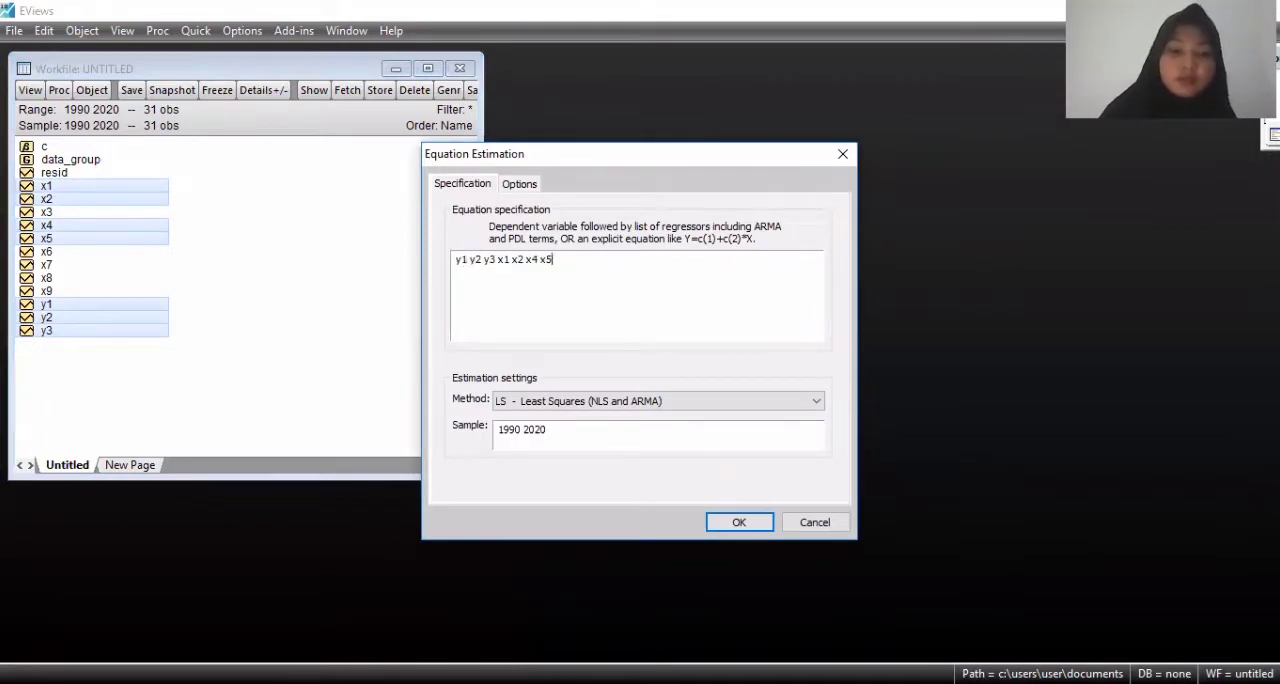
{"action": "type", "text": "c"}
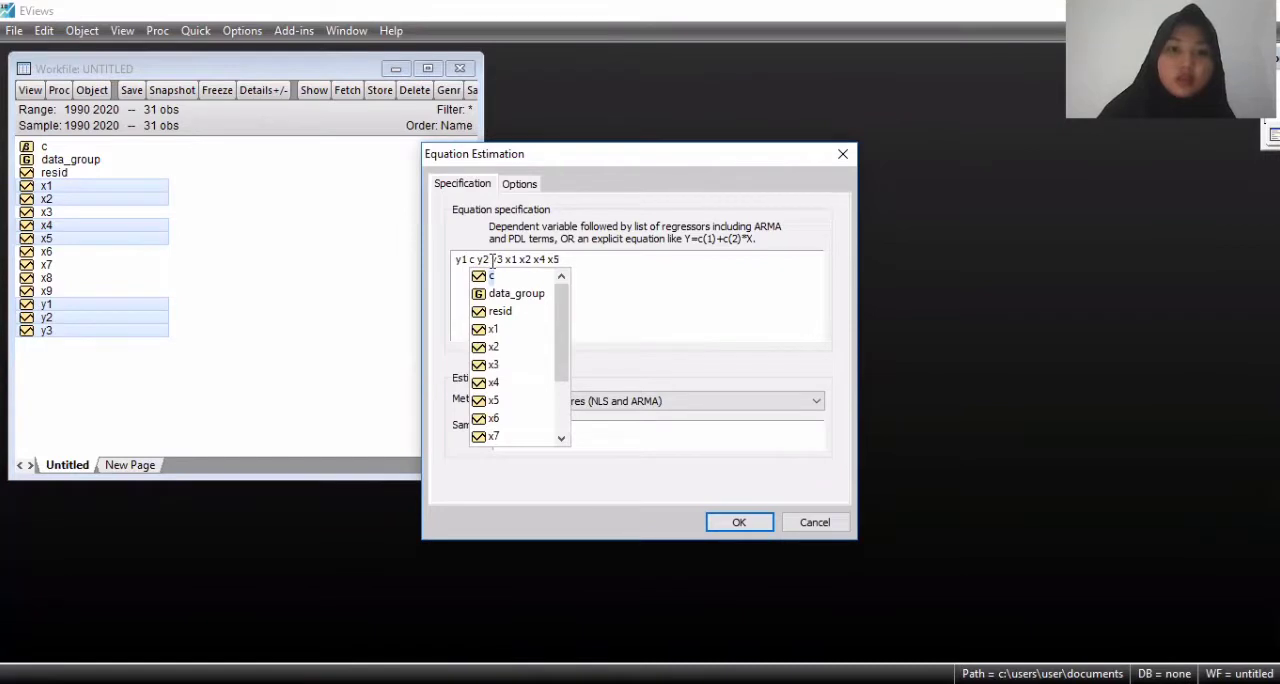
{"action": "left_click", "coordinate": [492, 261]}
{"action": "type", "text": "log"}
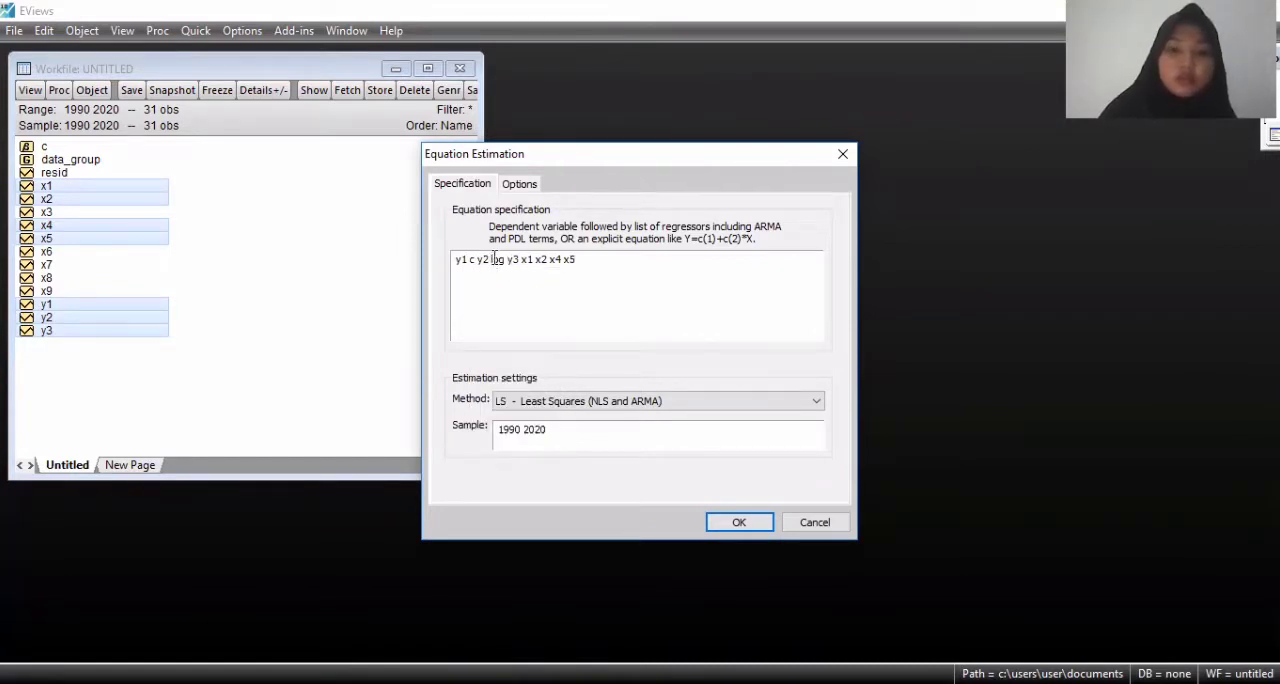
{"action": "key", "text": "BackSpace"}
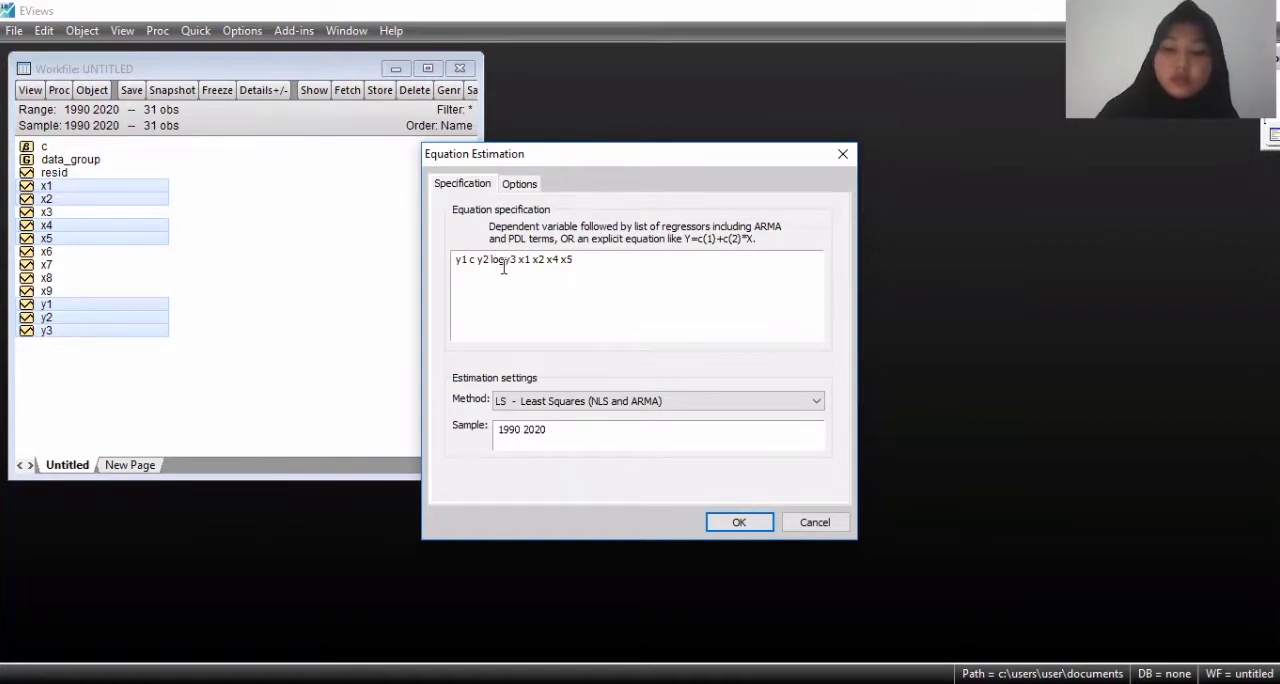
{"action": "type", "text": "("}
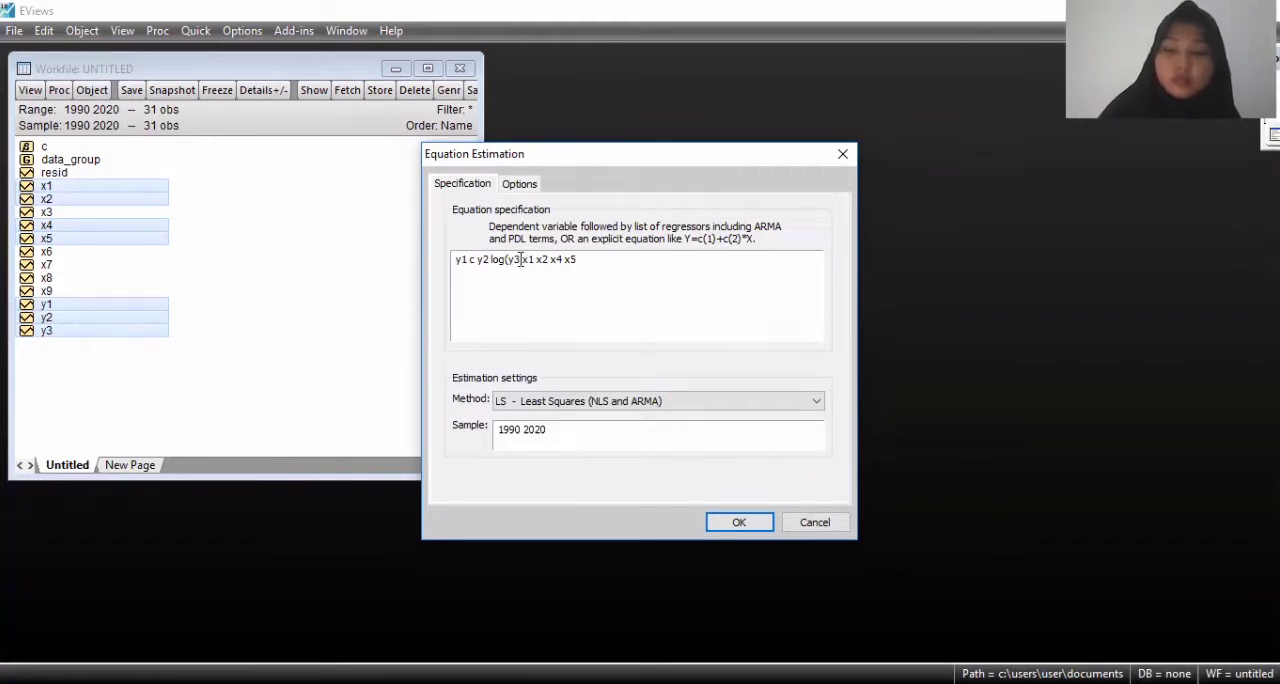
{"action": "left_click", "coordinate": [520, 259]}
{"action": "type", "text": ")"}
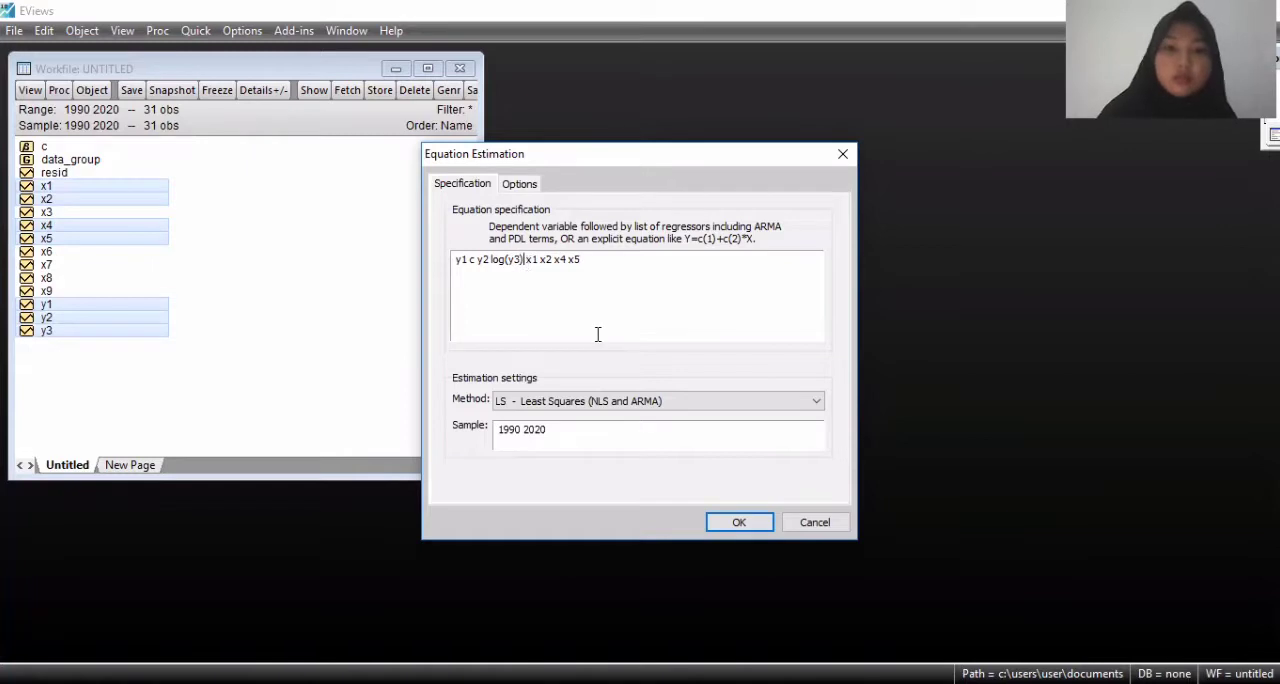
- Estimate the equation by TSLS (Two-Stage Least Squares) with the instrument list x1 x2 x3 x4 x5 x6 x7 x8 x9
{"action": "left_click", "coordinate": [700, 408]}
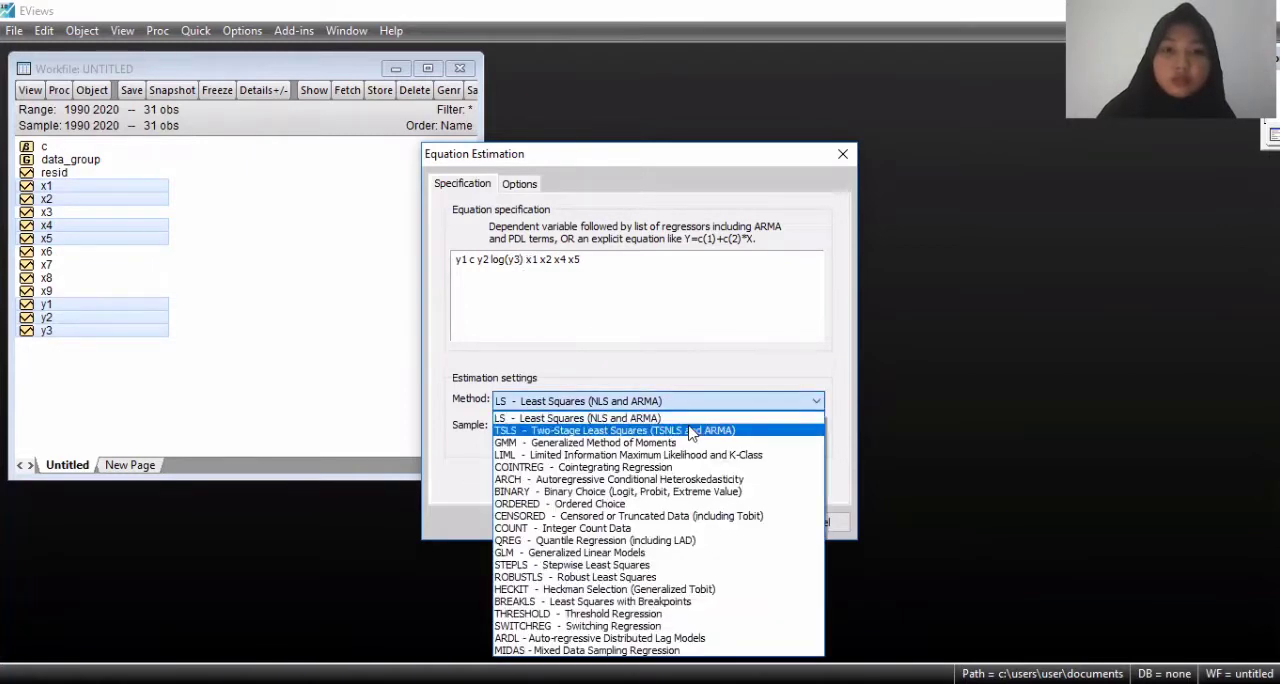
{"action": "left_click", "coordinate": [690, 431]}
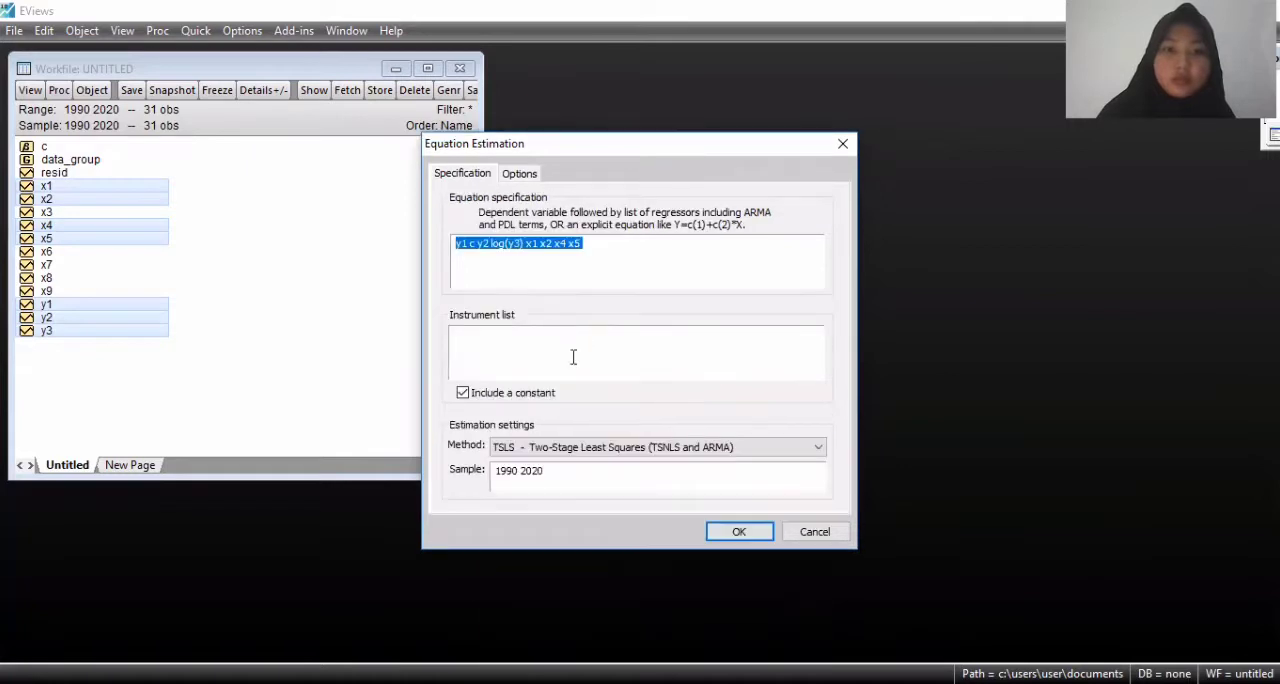
{"action": "left_click", "coordinate": [573, 357]}
{"action": "type", "text": "x1 x2 x3 x4 x5 x6 x7 x8 x9"}
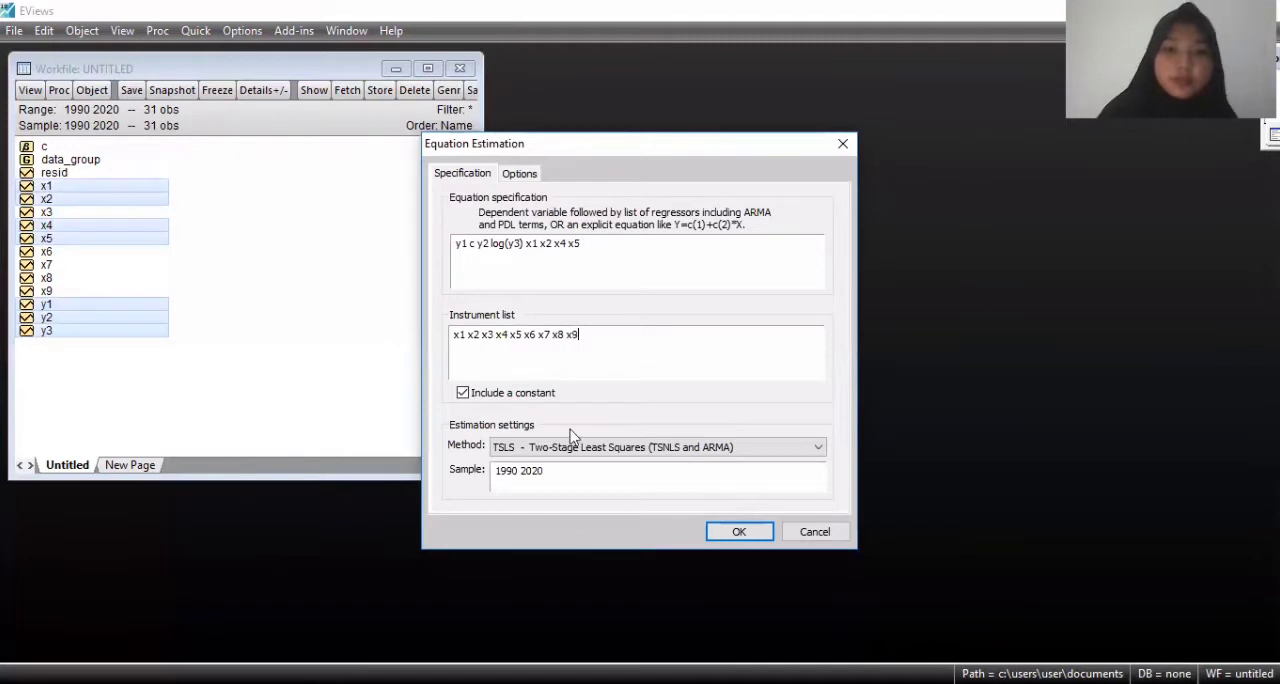
{"action": "left_click", "coordinate": [738, 531]}
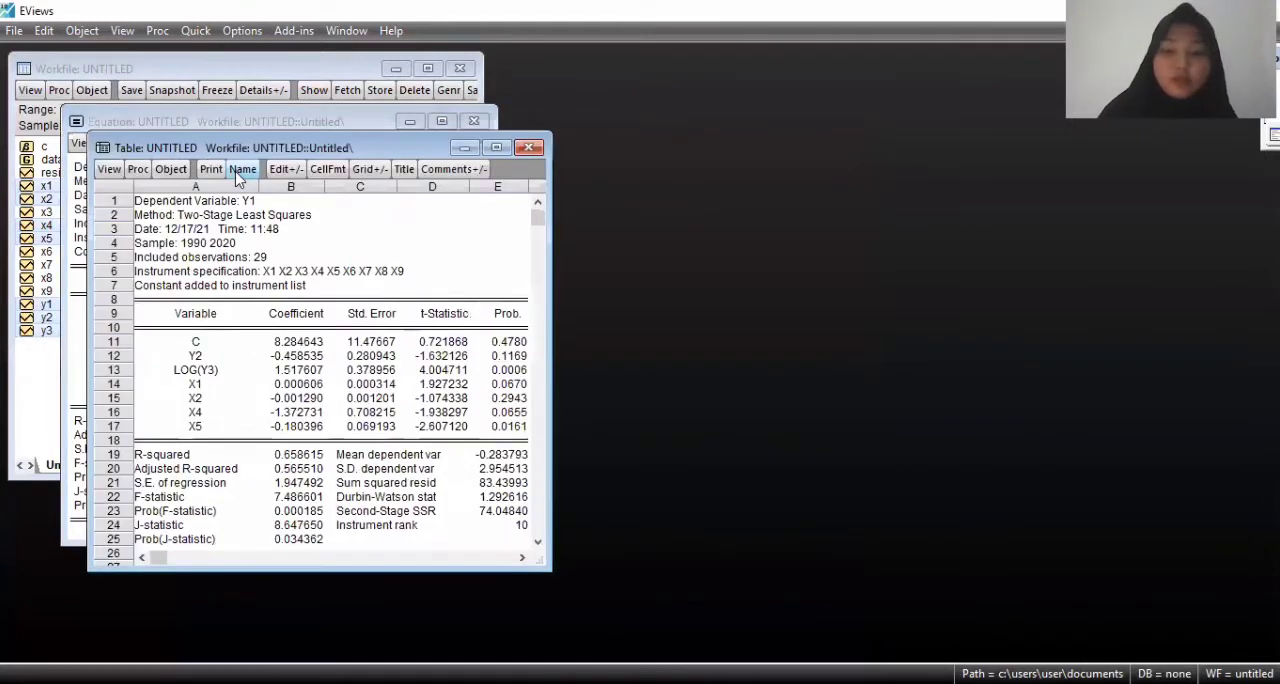
- Name the frozen table of the Y1 estimation output persamaan_y1
{"action": "left_click", "coordinate": [239, 176]}
{"action": "type", "text": "persamaan_y1"}
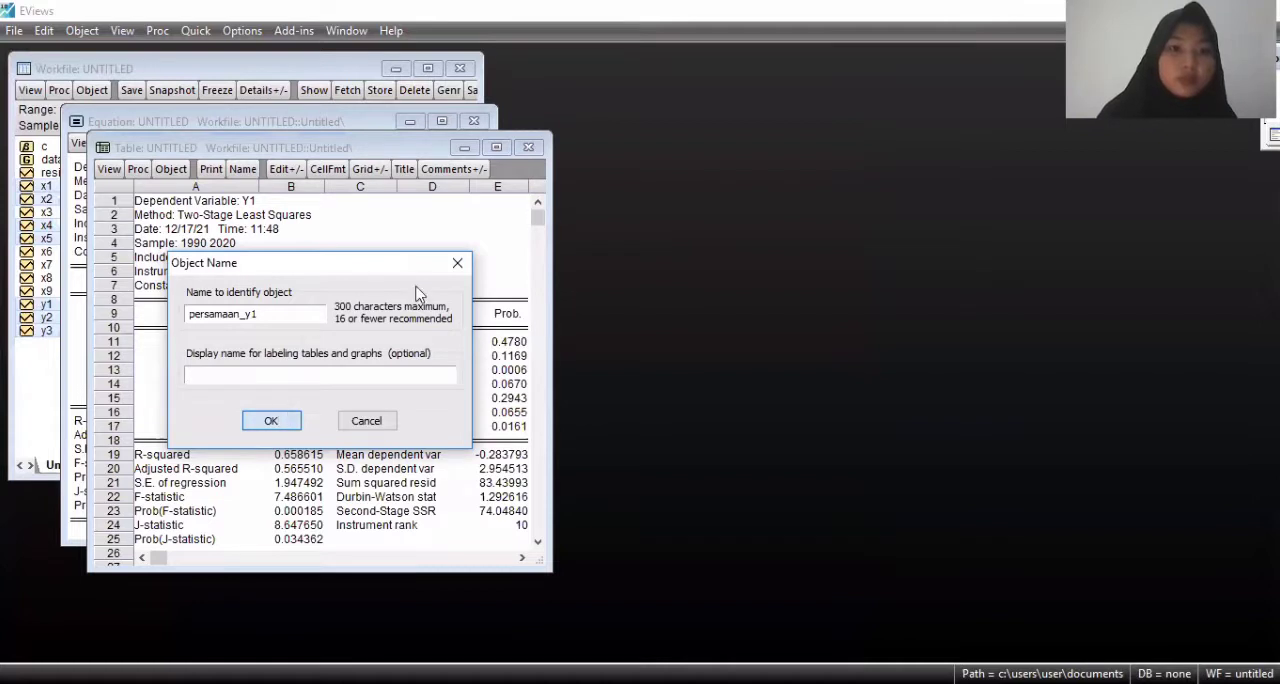
{"action": "key", "text": "Return"}
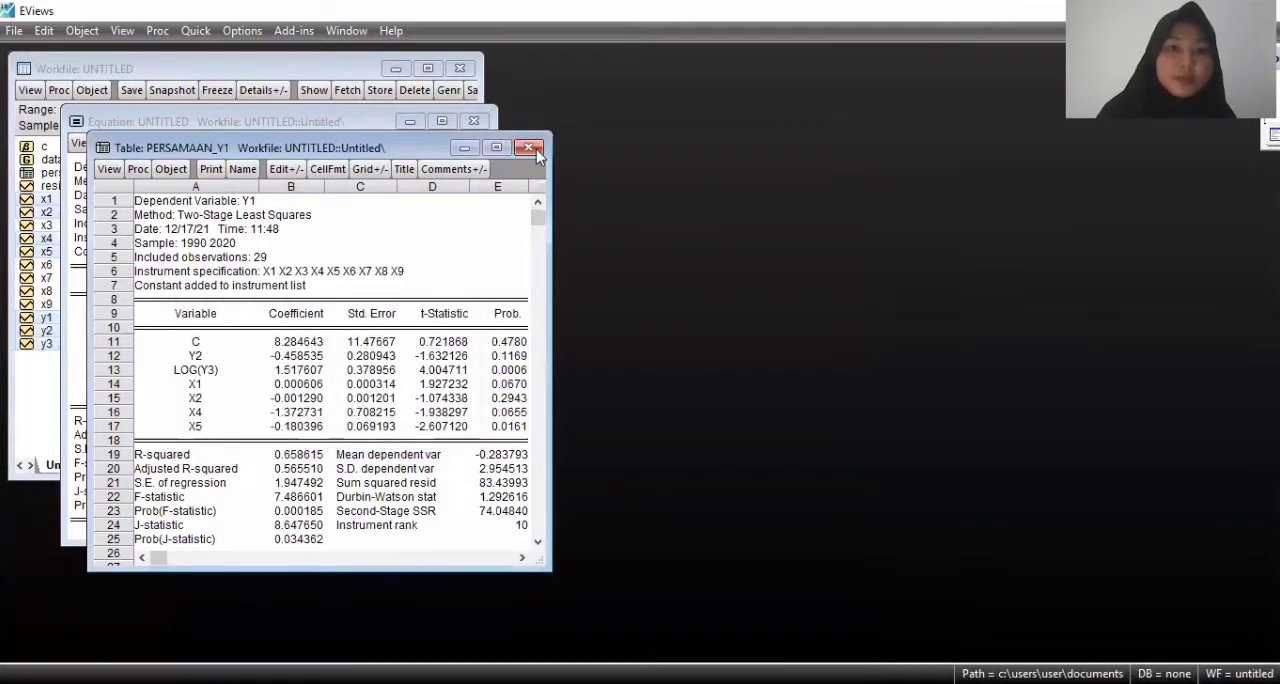
- Close the persamaan_y1 table and run the Histogram - Normality Test on the Y1 equation's residuals
{"action": "left_click", "coordinate": [529, 148]}
{"action": "left_click", "coordinate": [93, 148]}
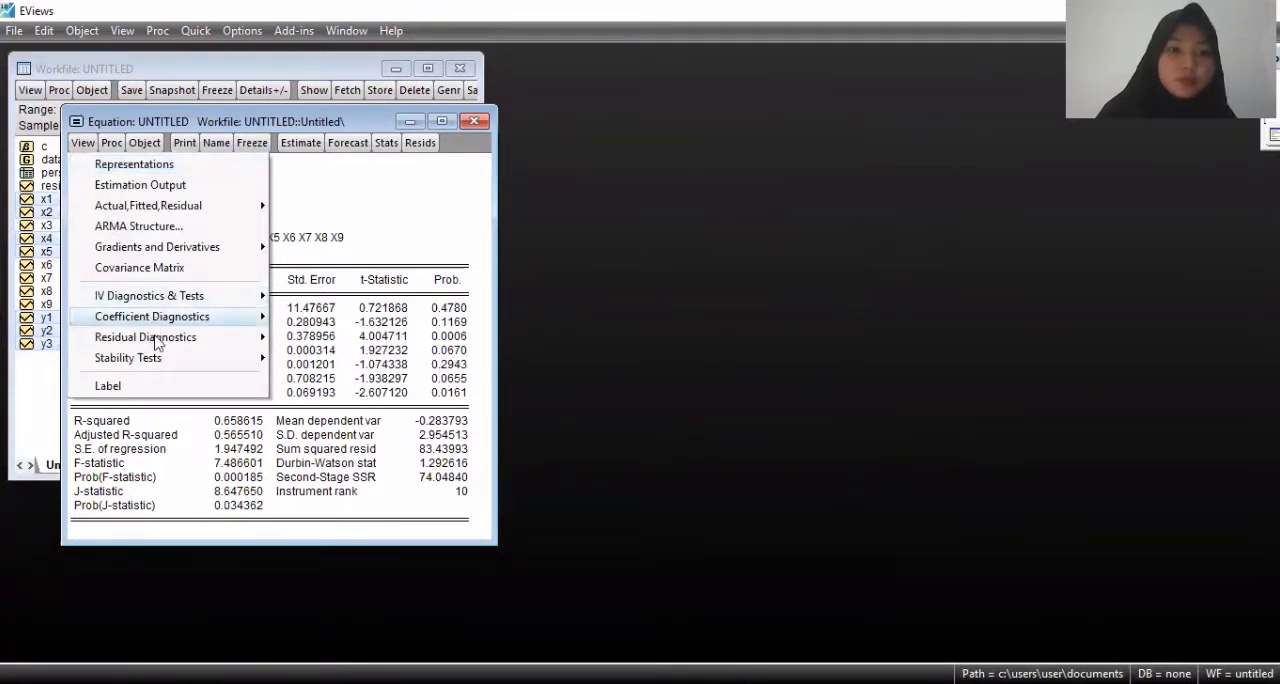
{"action": "mouse_move", "coordinate": [218, 337]}
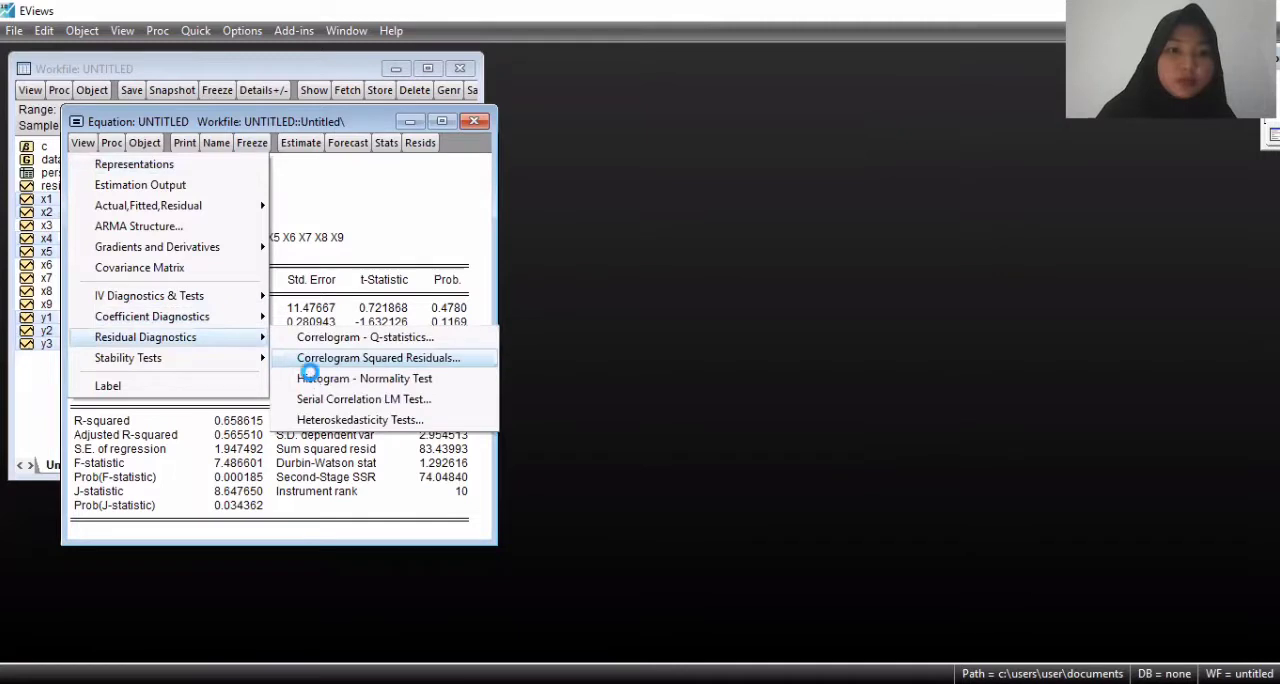
{"action": "left_click", "coordinate": [312, 377]}
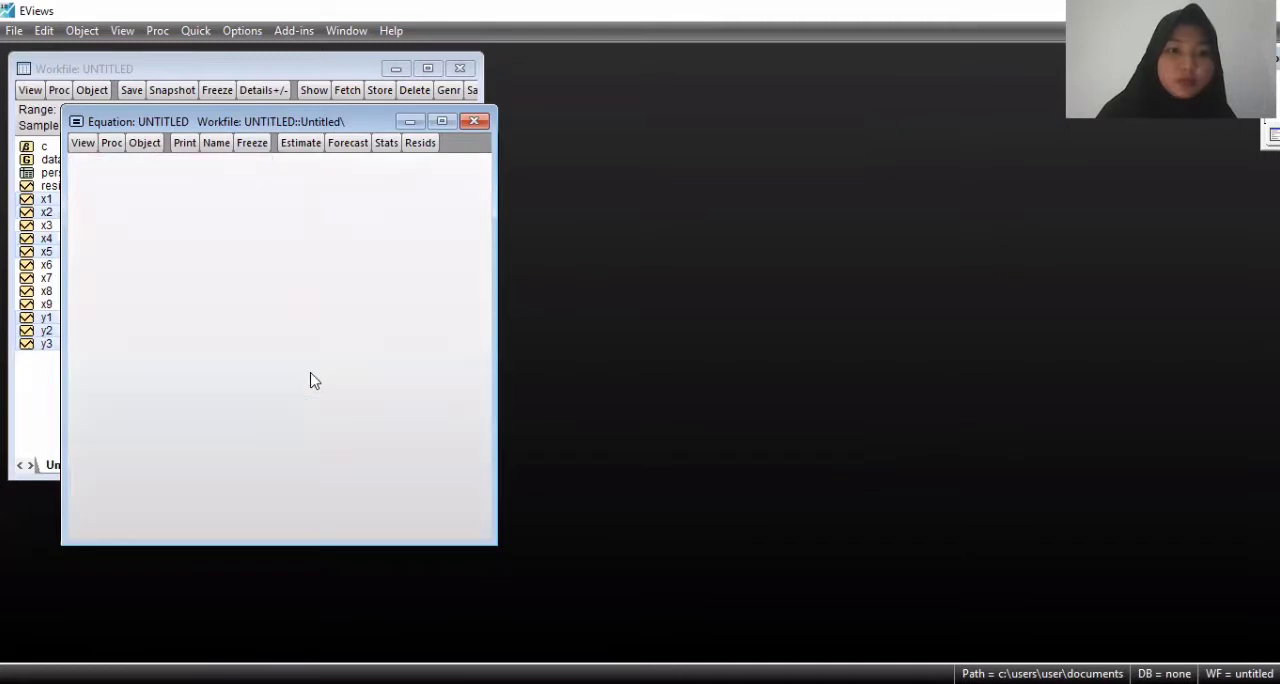
- Freeze the residual normality histogram as a graph, name it uji_normalitas_y1 and close it
{"action": "left_click", "coordinate": [245, 147]}
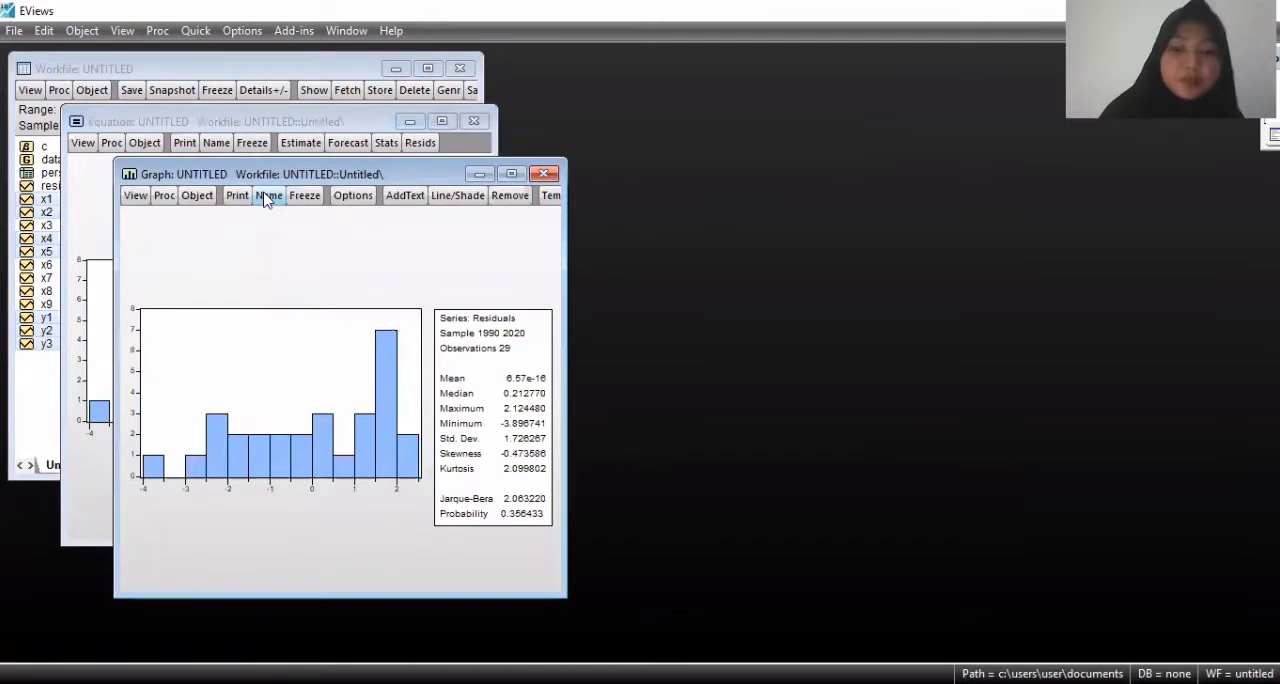
{"action": "left_click", "coordinate": [268, 195]}
{"action": "type", "text": "uji"}
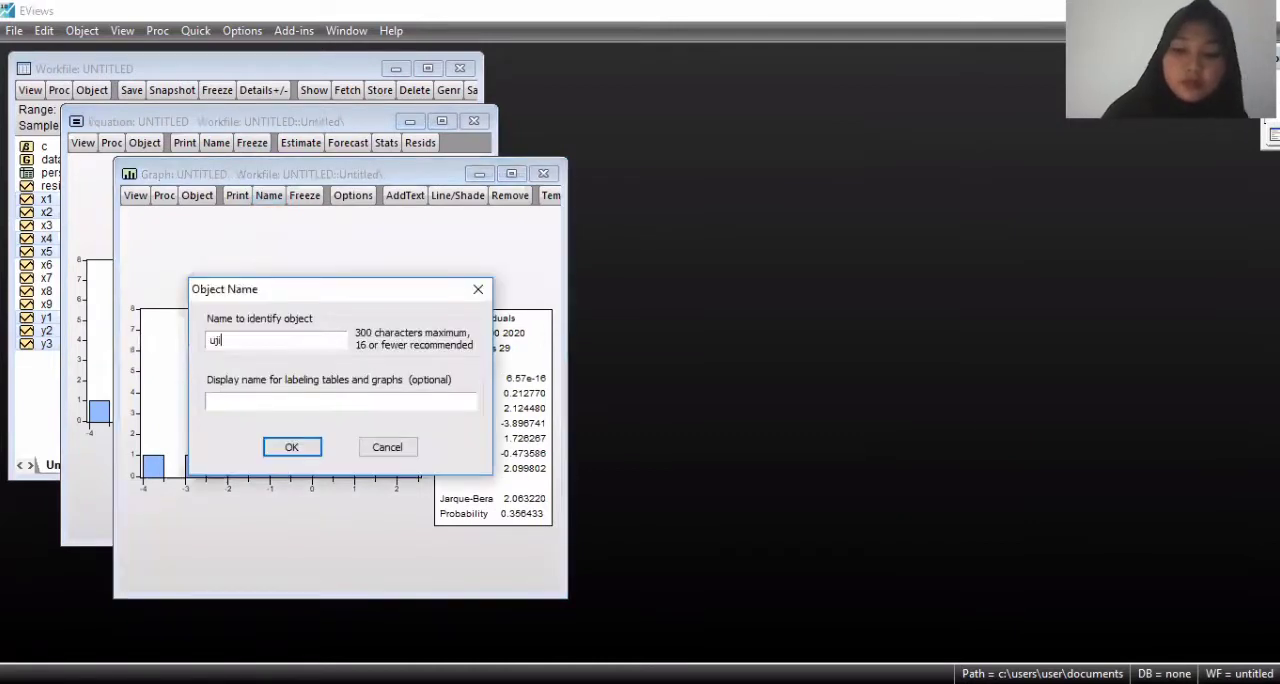
{"action": "type", "text": "_norma"}
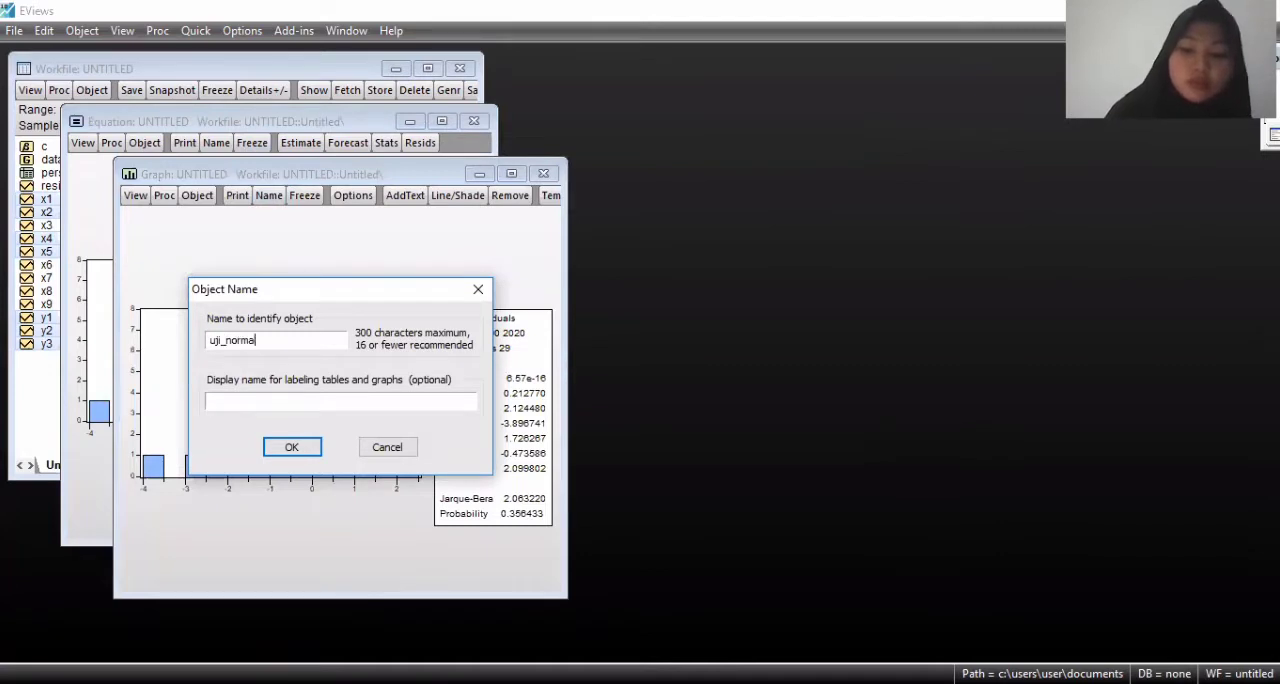
{"action": "type", "text": "litas_y1"}
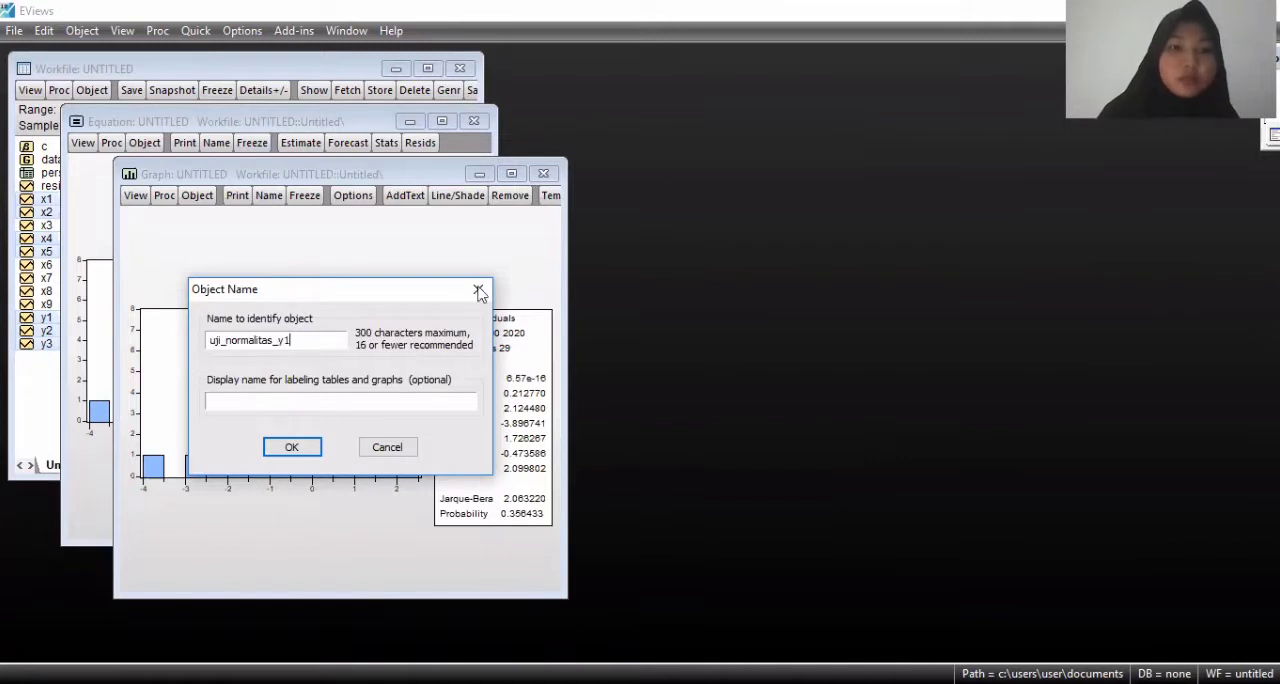
{"action": "left_click", "coordinate": [543, 175]}
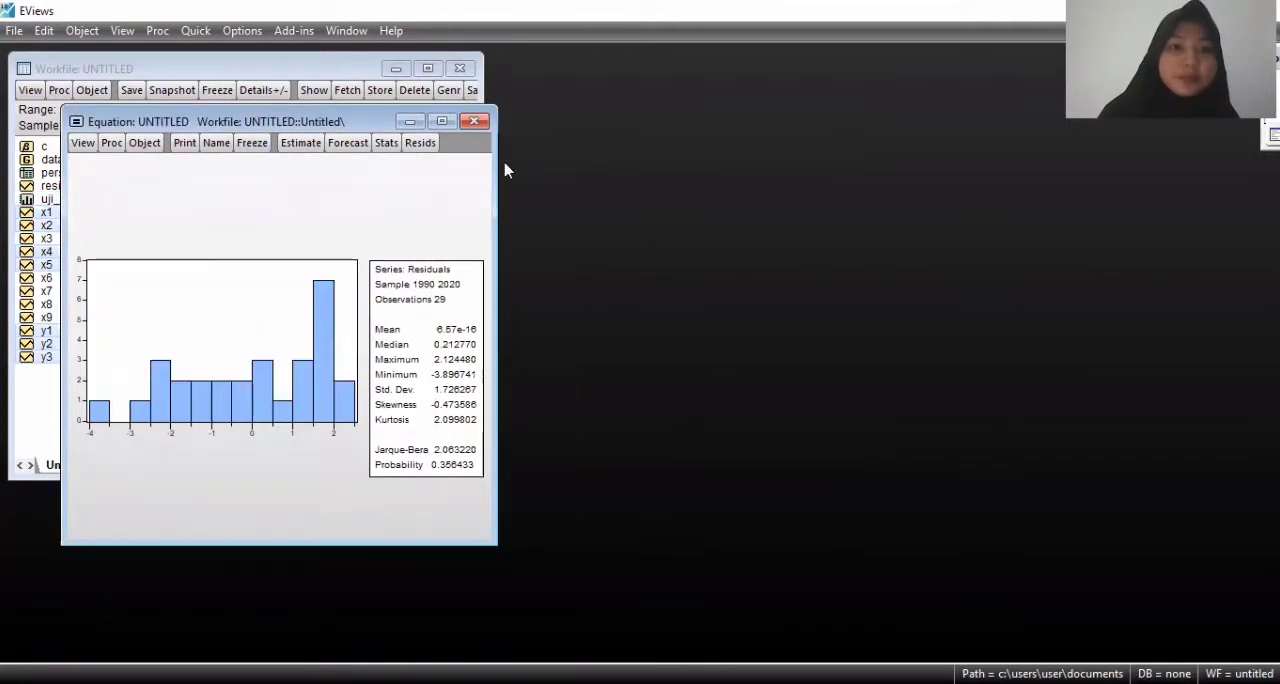
- Run the Serial Correlation LM Test on the Y1 equation's residuals with 2 lags
{"action": "left_click", "coordinate": [80, 145]}
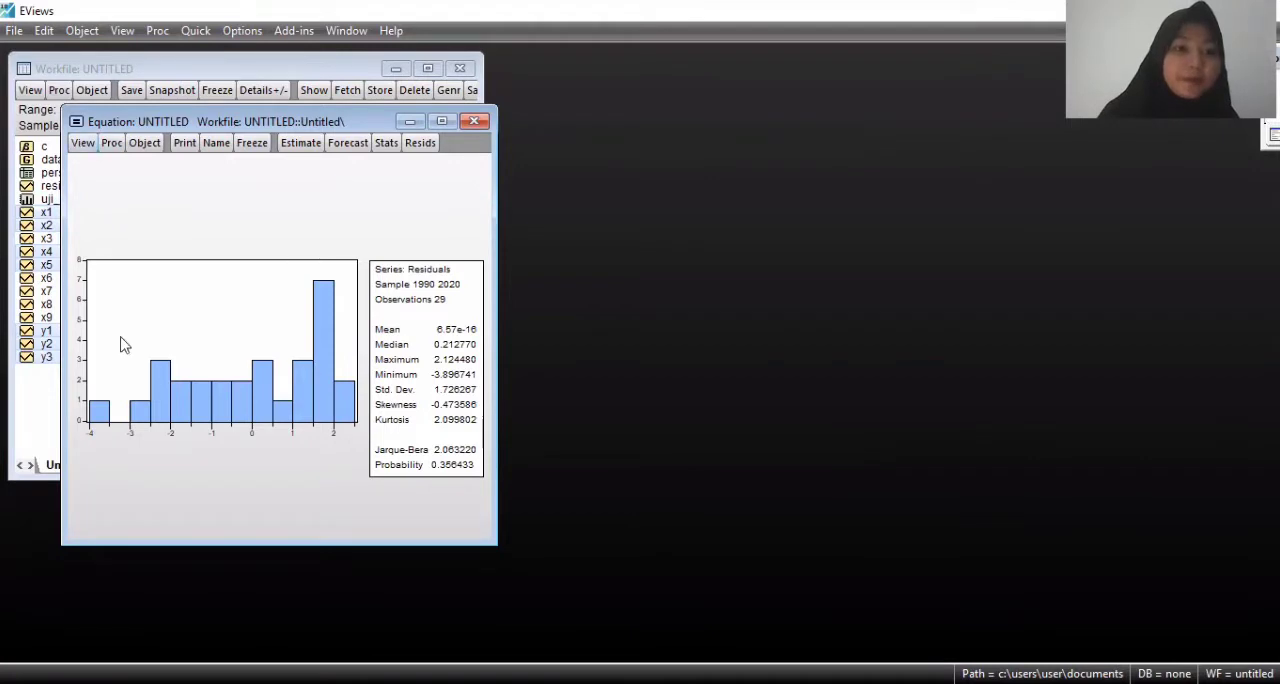
{"action": "mouse_move", "coordinate": [285, 370]}
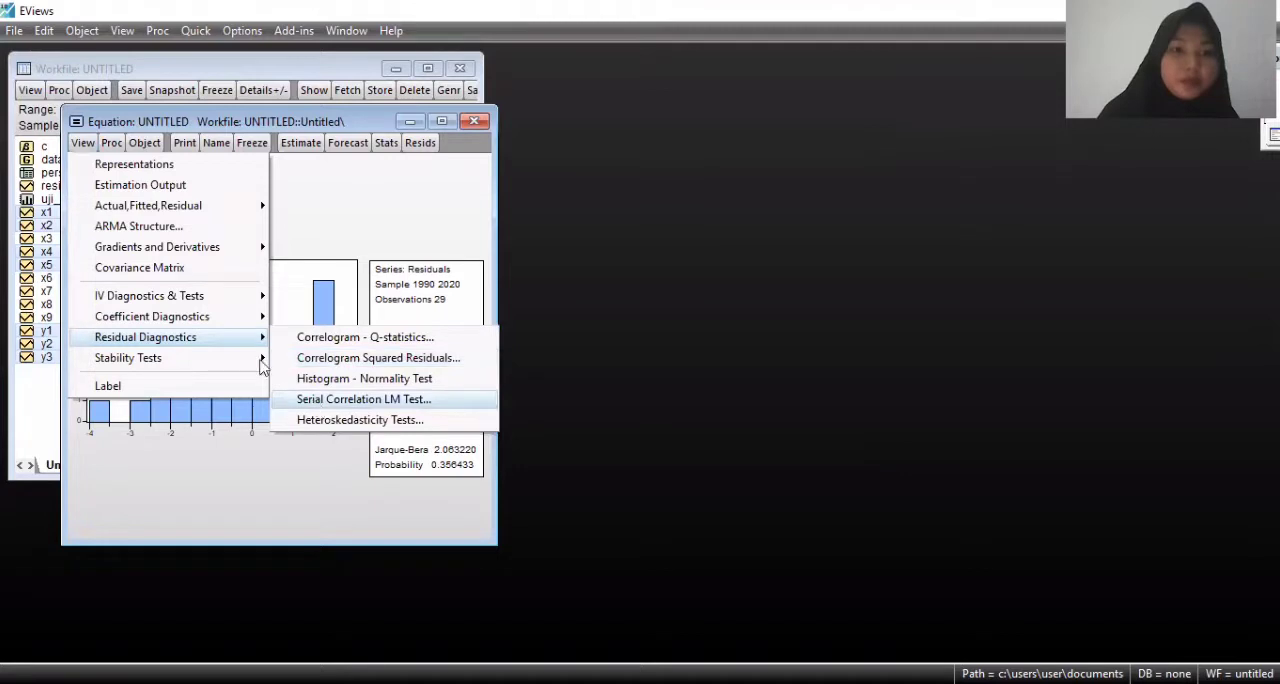
{"action": "key", "text": "Return"}
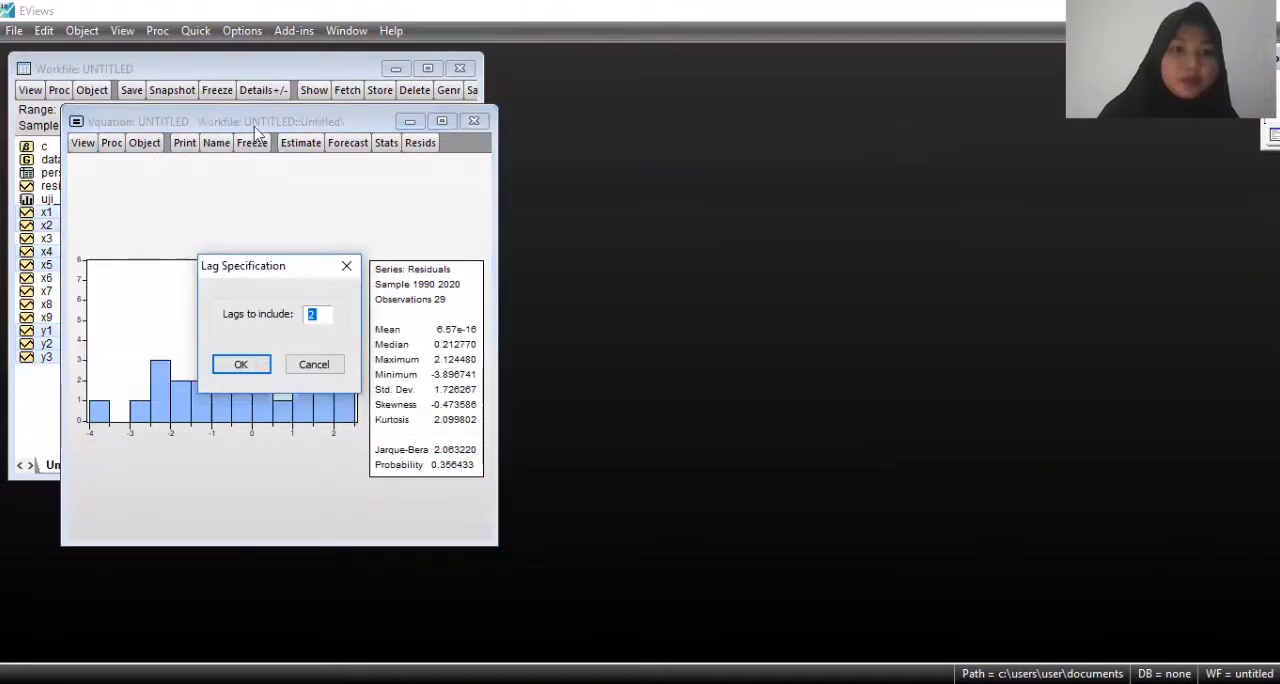
{"action": "key", "text": "Return"}
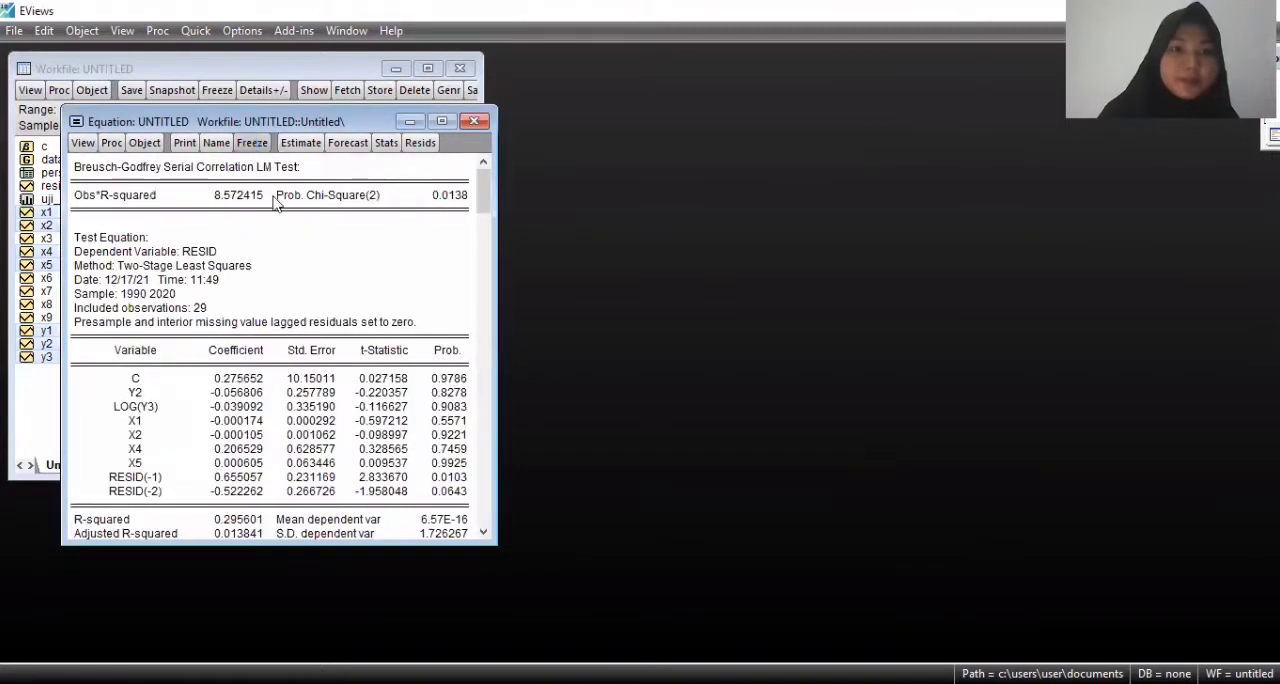
- Freeze the Breusch-Godfrey test output as a table, name it uji_autokorelasi_y1 and close it
{"action": "left_click", "coordinate": [252, 143]}
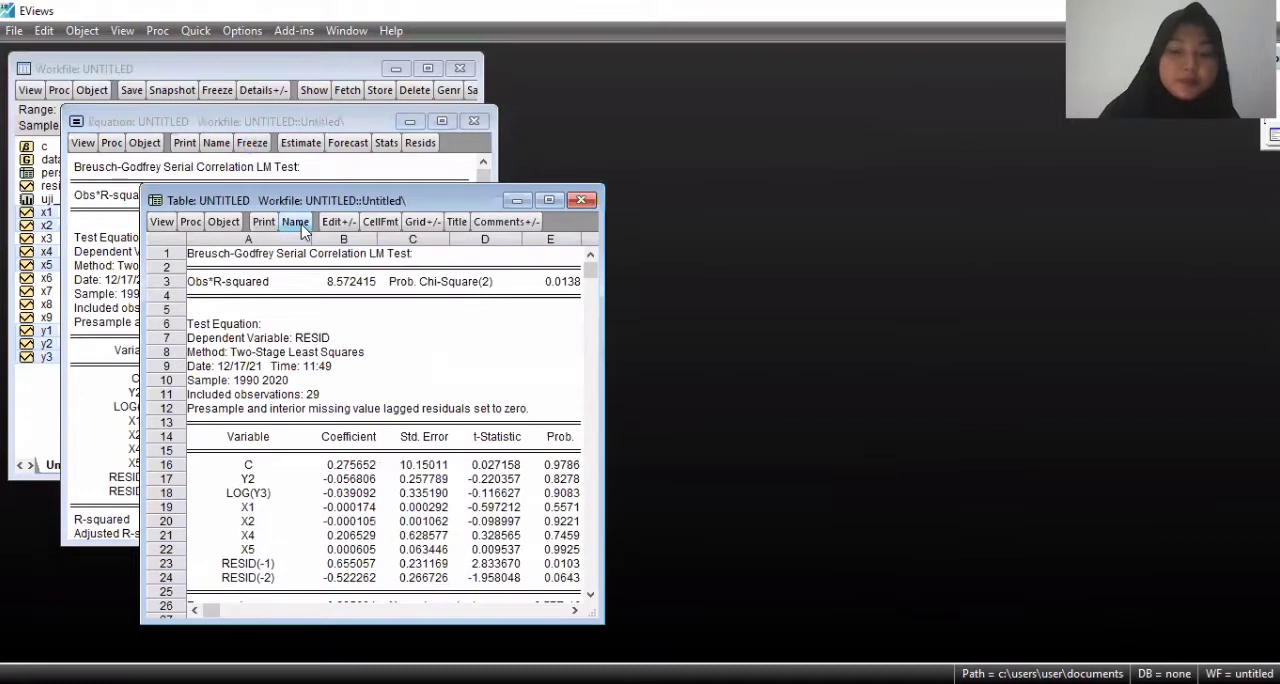
{"action": "left_click", "coordinate": [296, 222]}
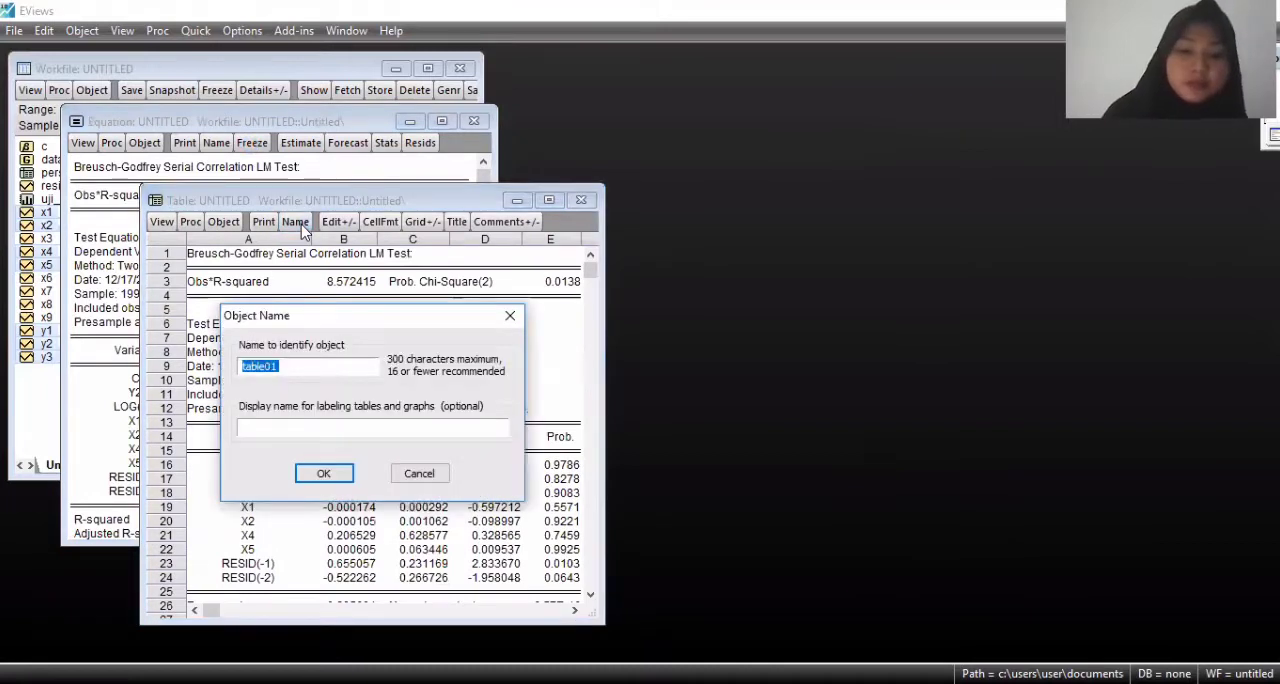
{"action": "type", "text": "uji"}
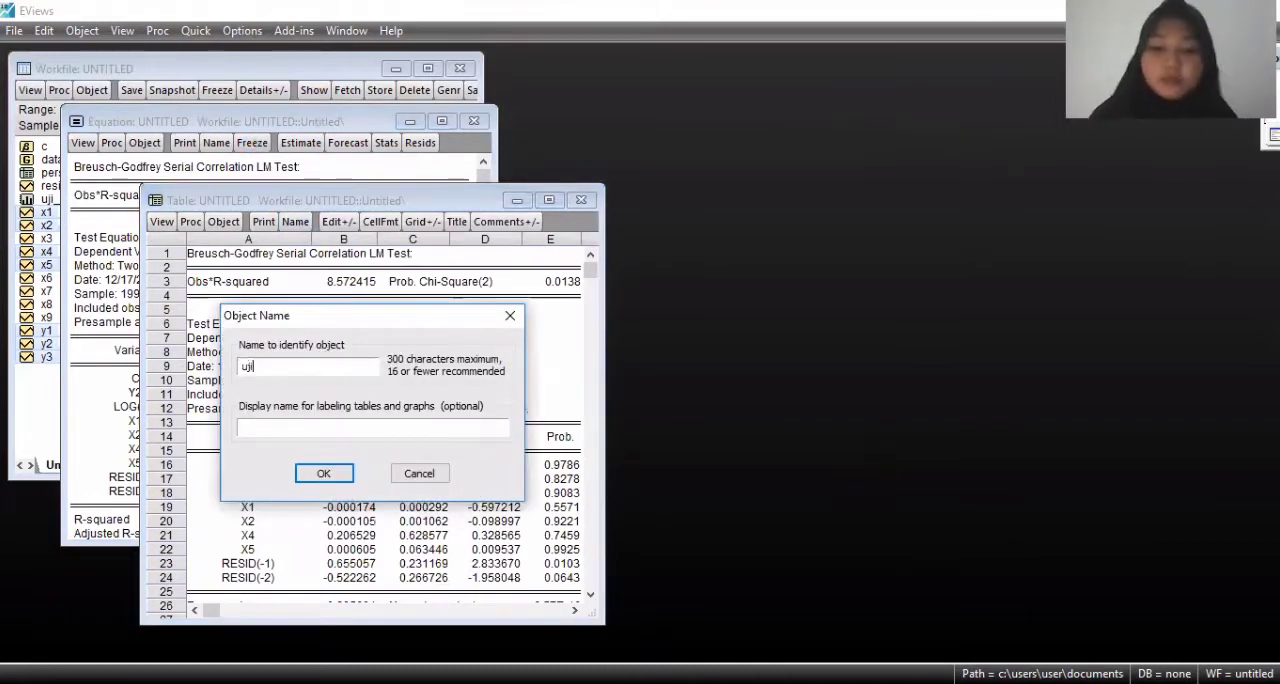
{"action": "type", "text": "_au"}
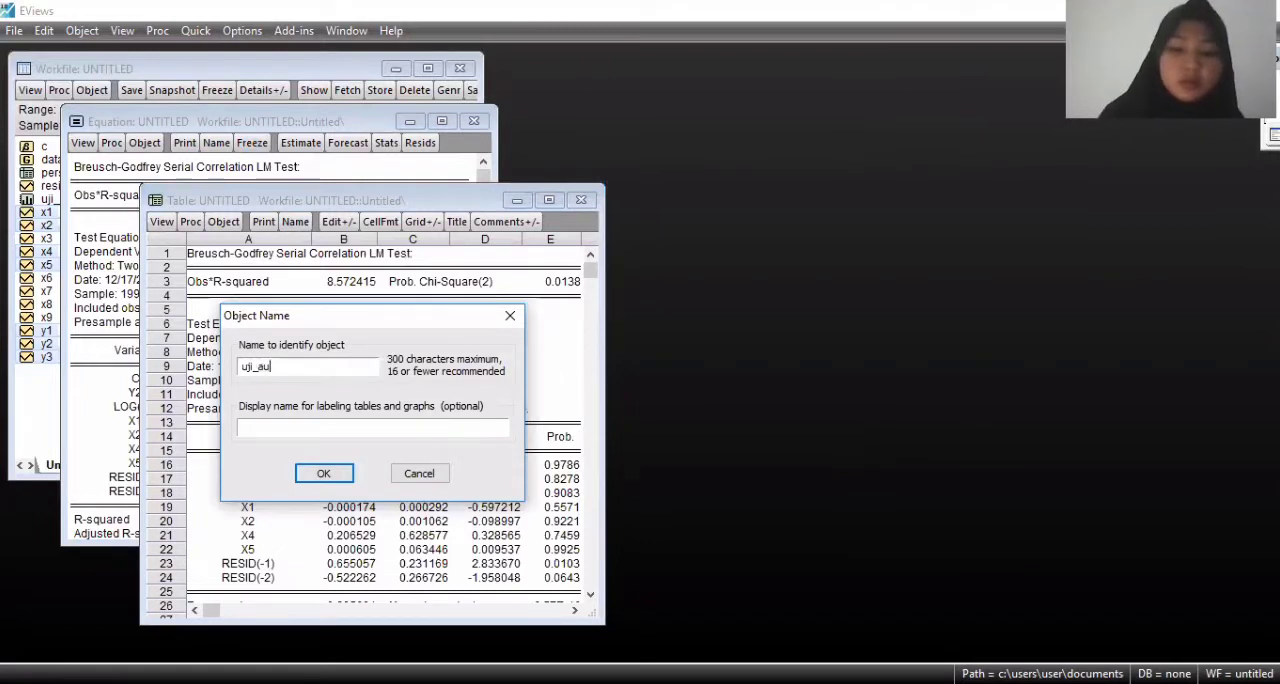
{"action": "type", "text": "tokere"}
{"action": "key", "text": "BackSpace"}
{"action": "key", "text": "BackSpace"}
{"action": "key", "text": "BackSpace"}
{"action": "type", "text": "okorelas"}
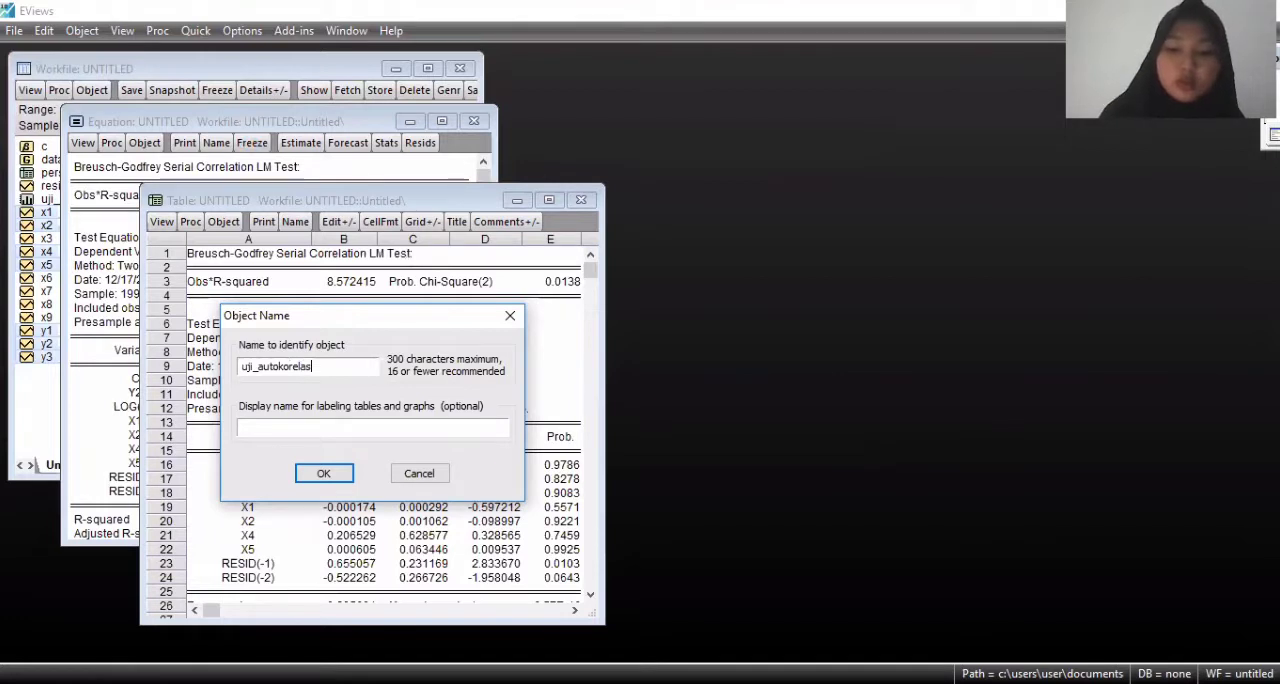
{"action": "type", "text": "i_y1"}
{"action": "left_click", "coordinate": [322, 476]}
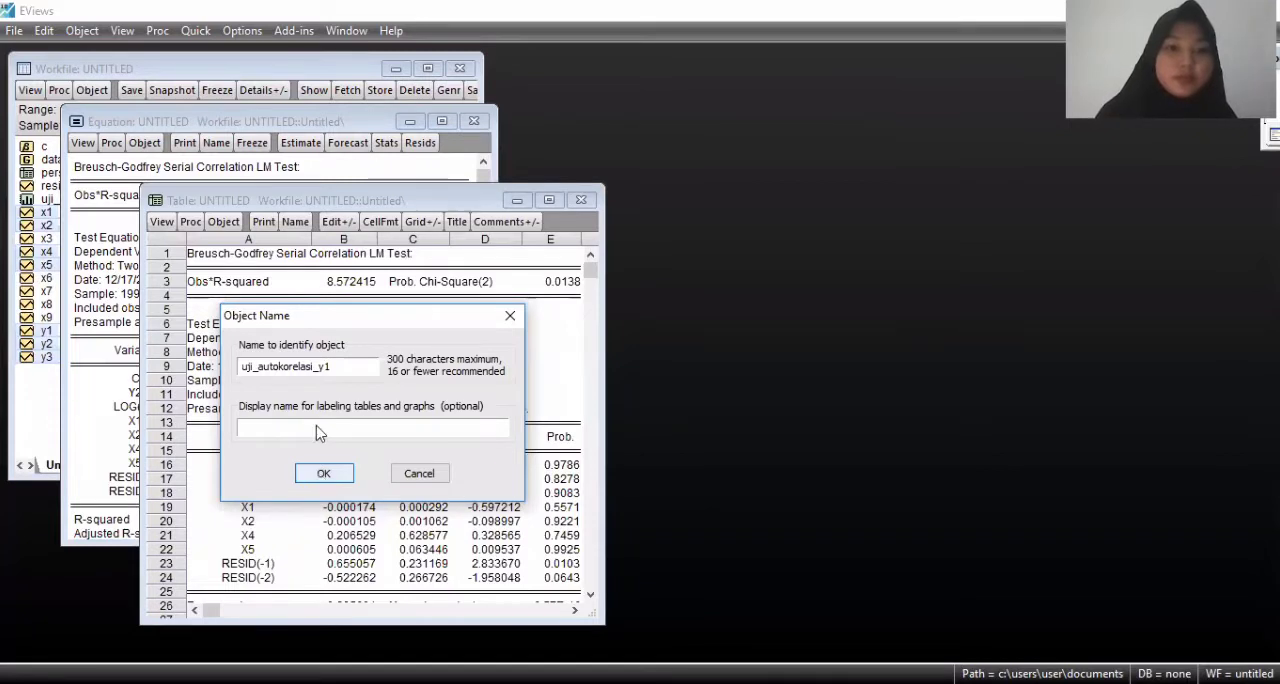
{"action": "left_click", "coordinate": [581, 202]}
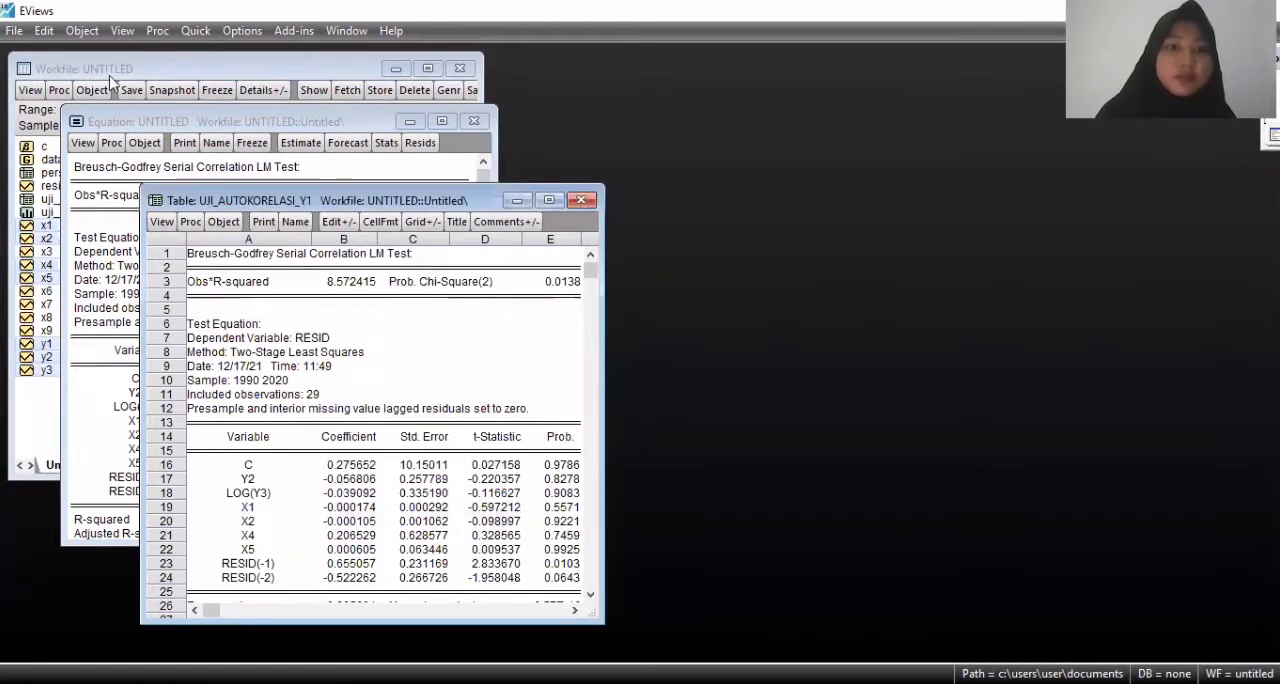
- Run the Breusch-Pagan-Godfrey heteroskedasticity test on the Y1 equation with regressors c y2 log(y3) x1 x2 x4 x5
{"action": "left_click", "coordinate": [83, 143]}
{"action": "mouse_move", "coordinate": [234, 337]}
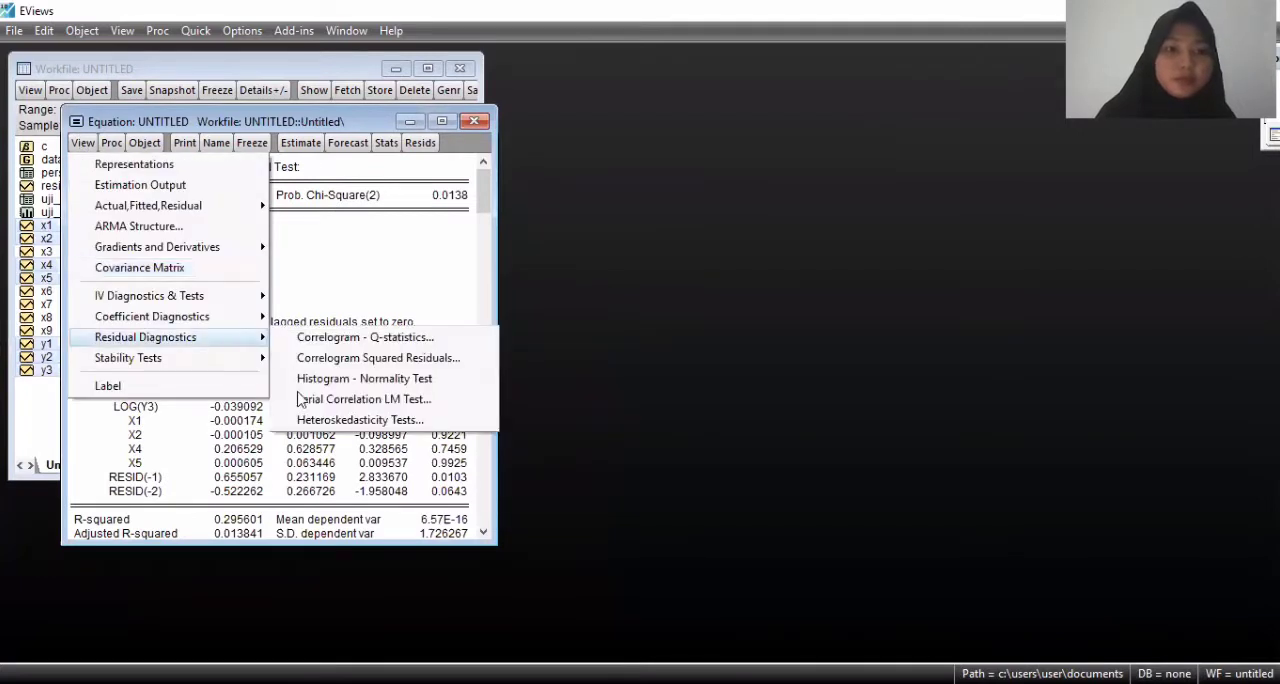
{"action": "left_click", "coordinate": [312, 424]}
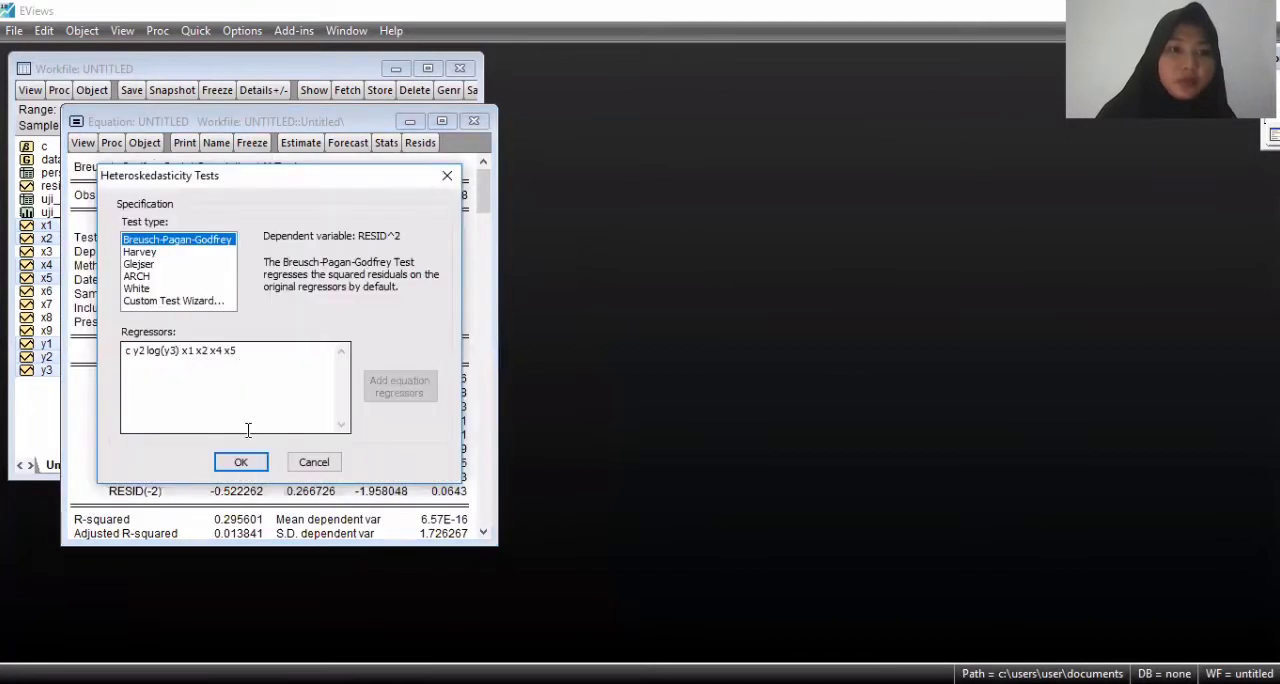
{"action": "left_click", "coordinate": [245, 470]}
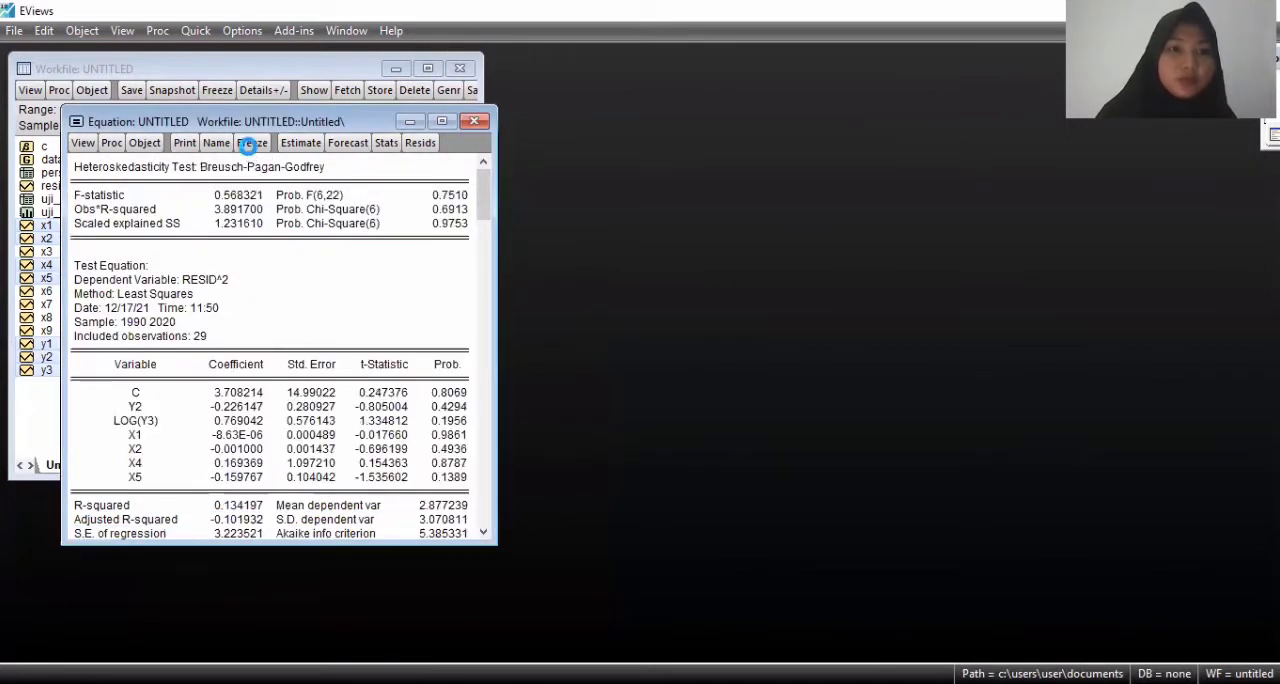
- Freeze the heteroskedasticity test output as a table, name it uji_heteros_y1 and close it
{"action": "left_click", "coordinate": [248, 145]}
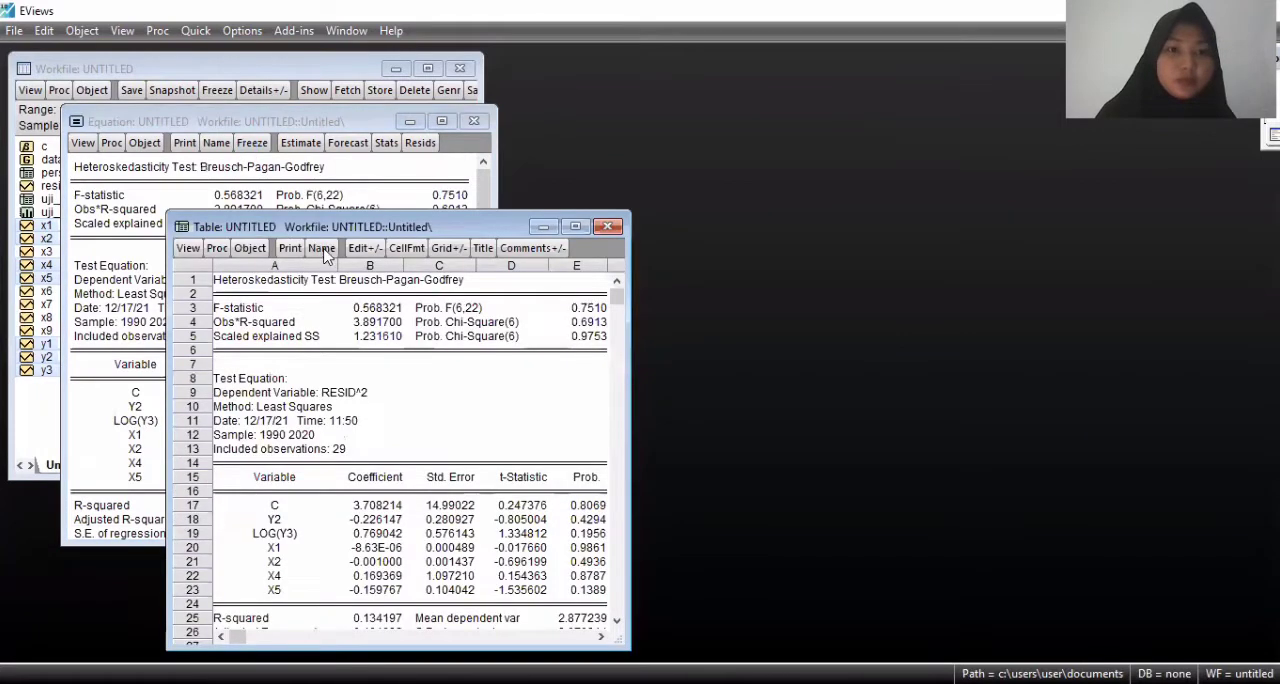
{"action": "left_click", "coordinate": [321, 248]}
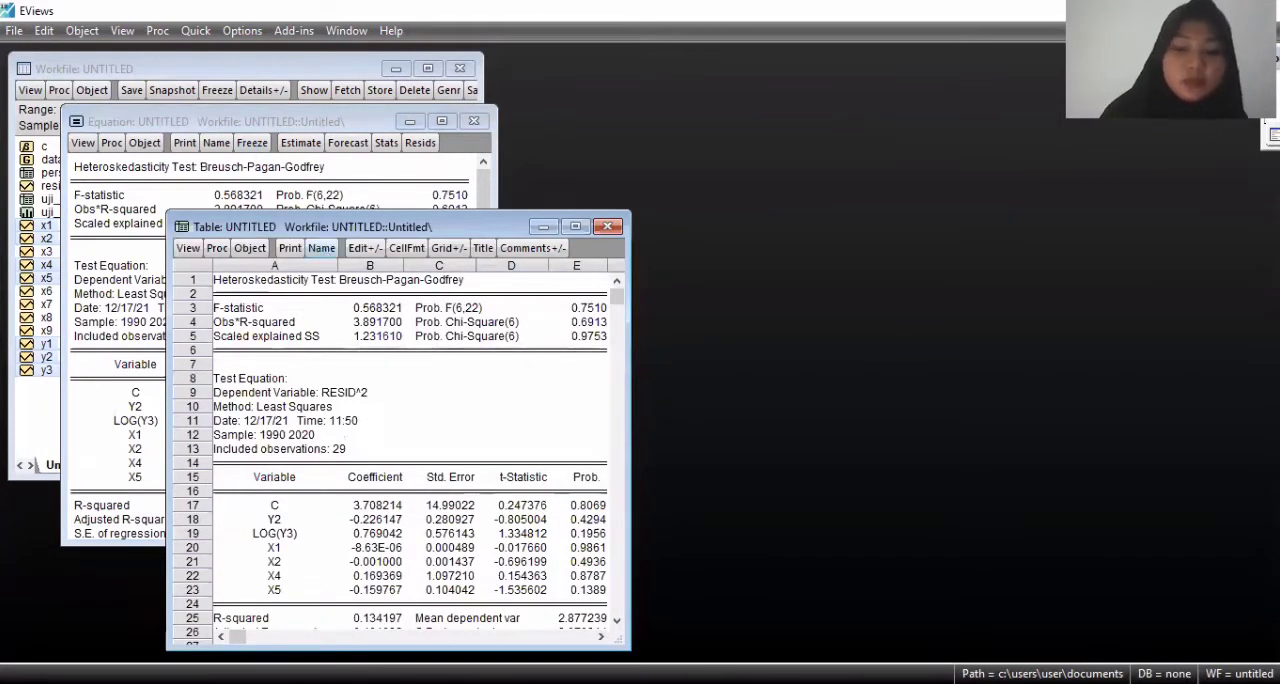
{"action": "type", "text": "uji"}
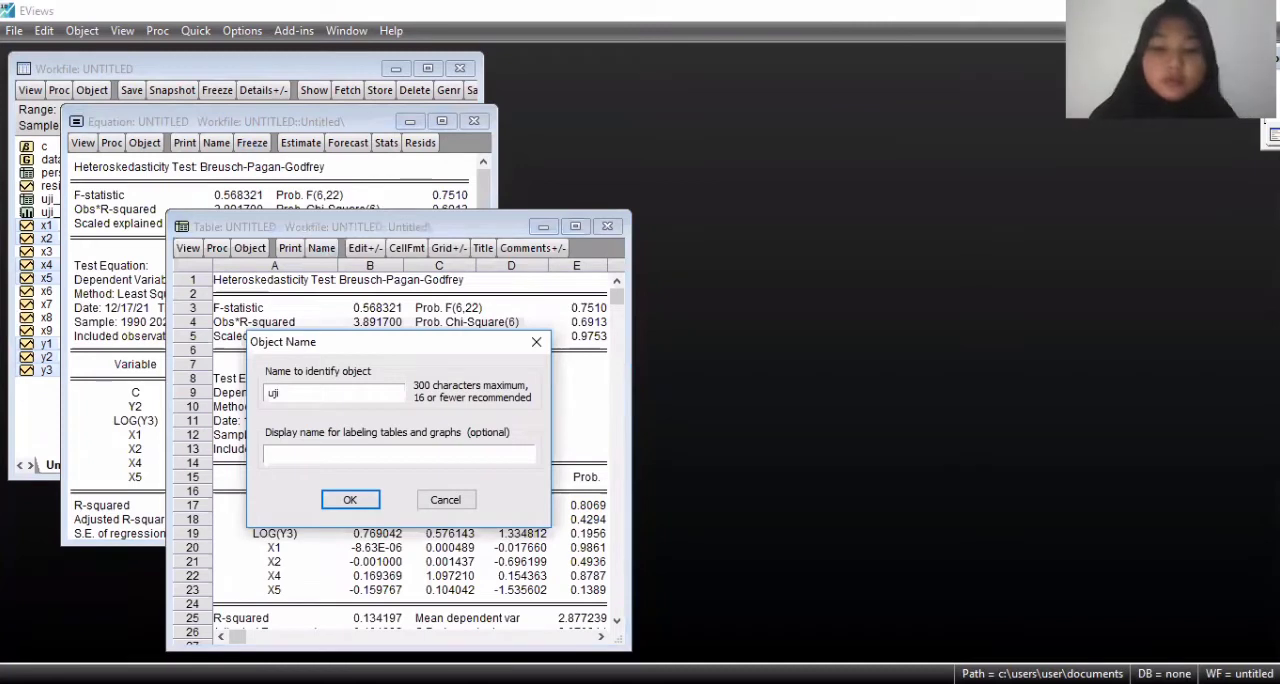
{"action": "type", "text": "_heteros_y1"}
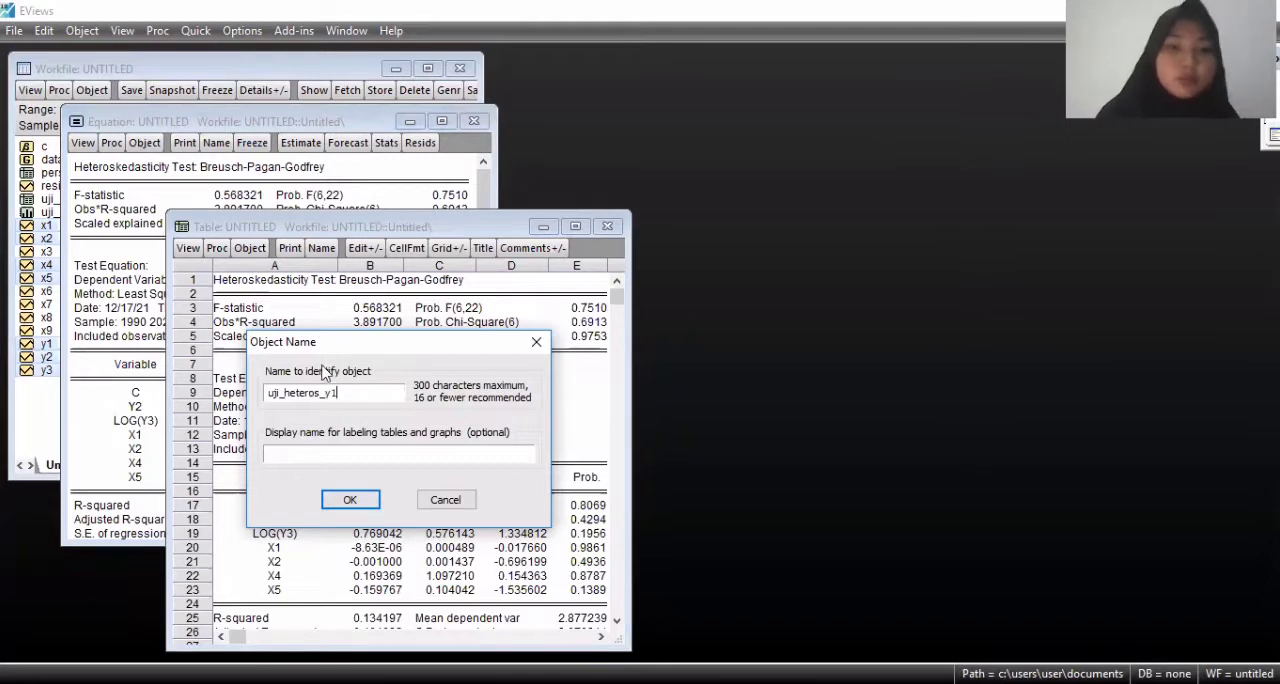
{"action": "left_click", "coordinate": [345, 500]}
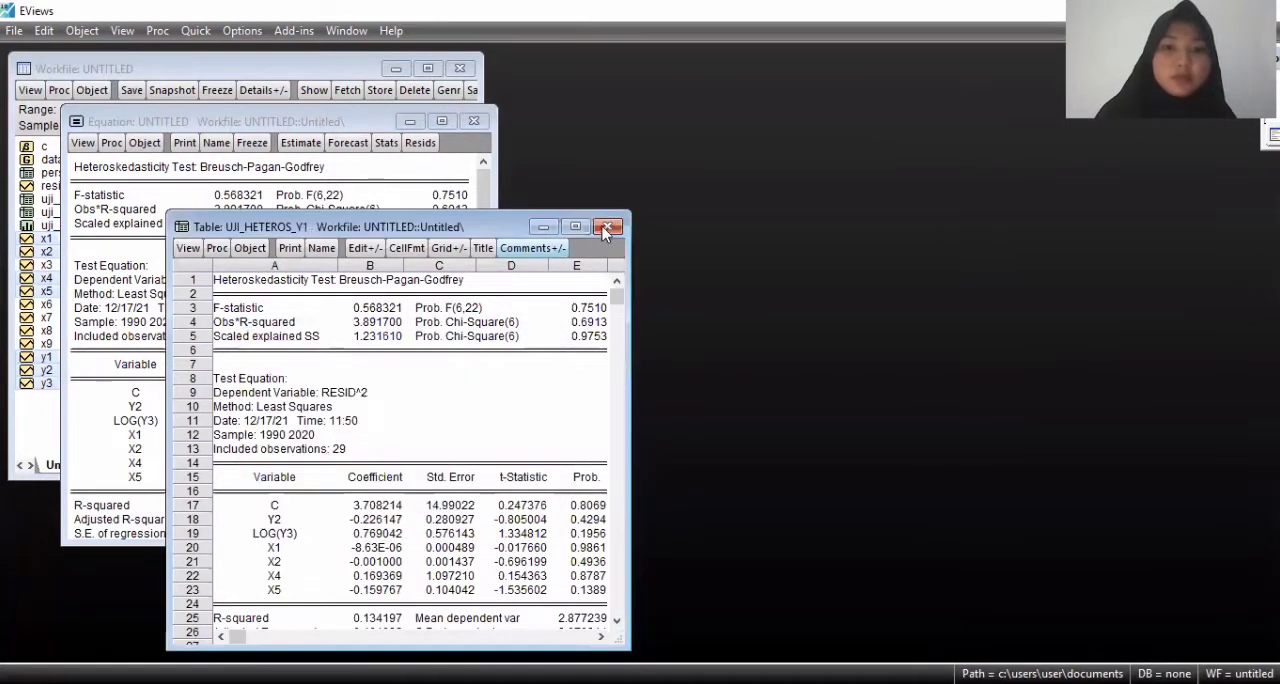
{"action": "left_click", "coordinate": [607, 228]}
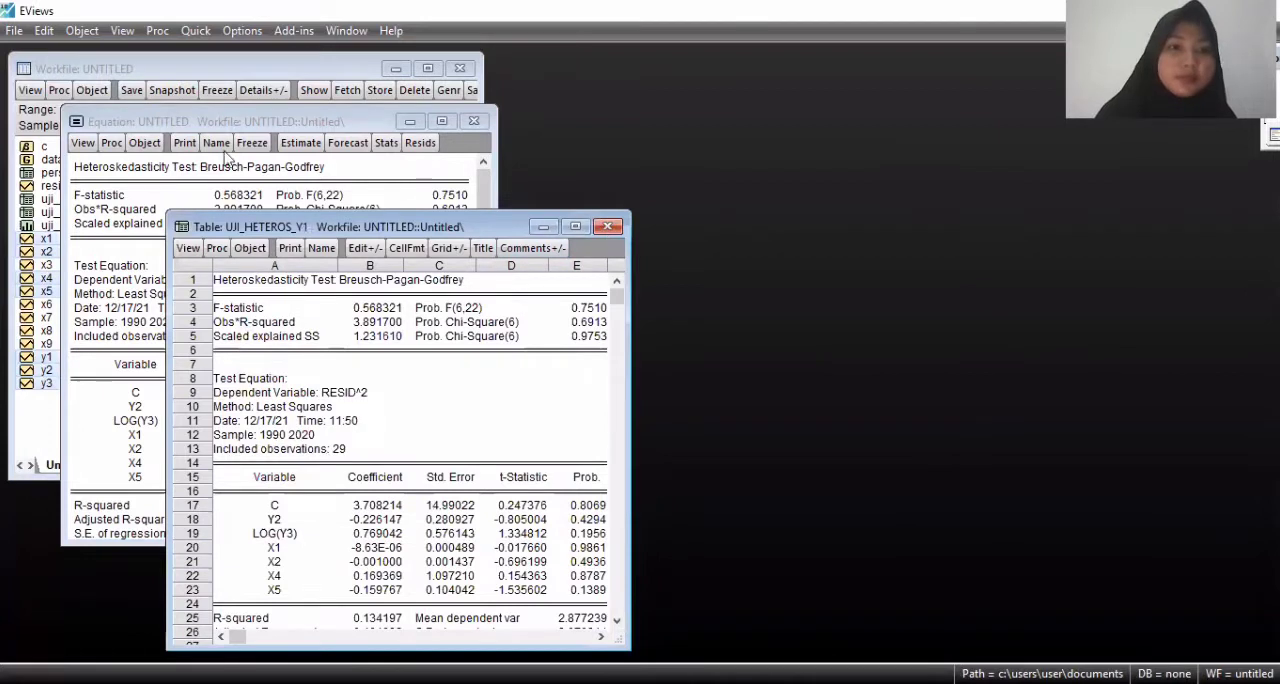
- Minimize the equation window, compute the group correlations of y2 y3 x1 x2 x4 x5 without y1, and freeze the matrix as a table
{"action": "left_click", "coordinate": [410, 122]}
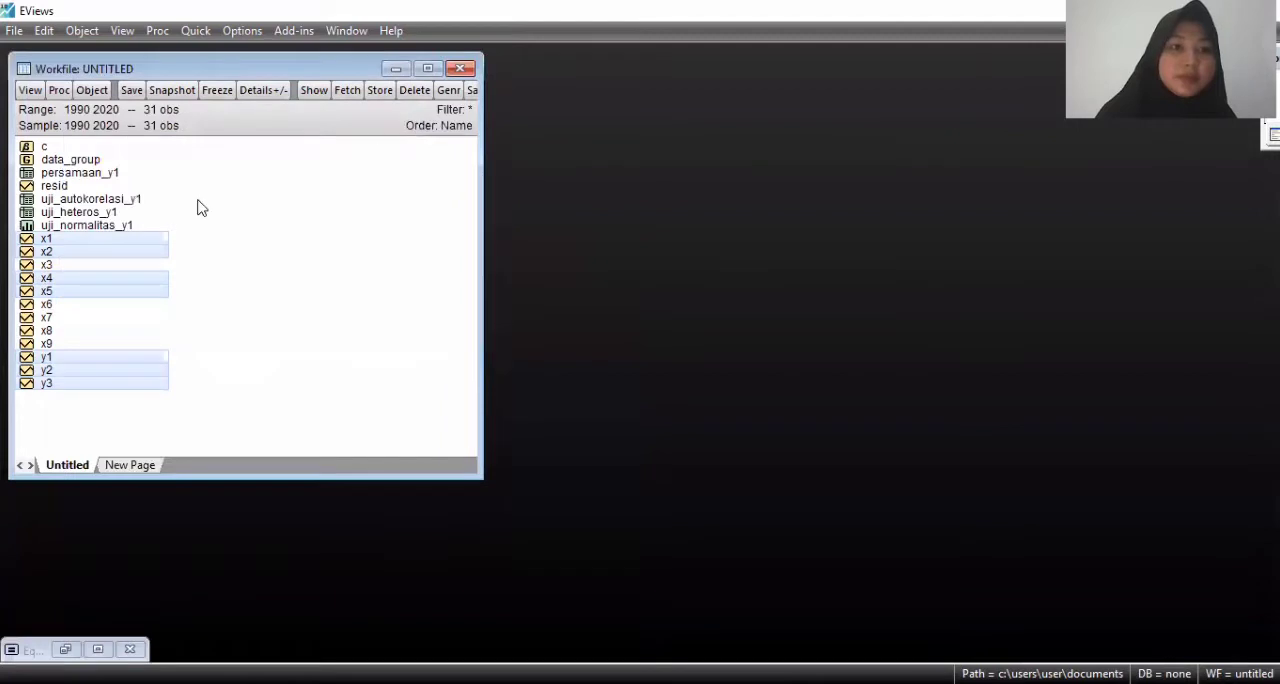
{"action": "left_click", "coordinate": [197, 32]}
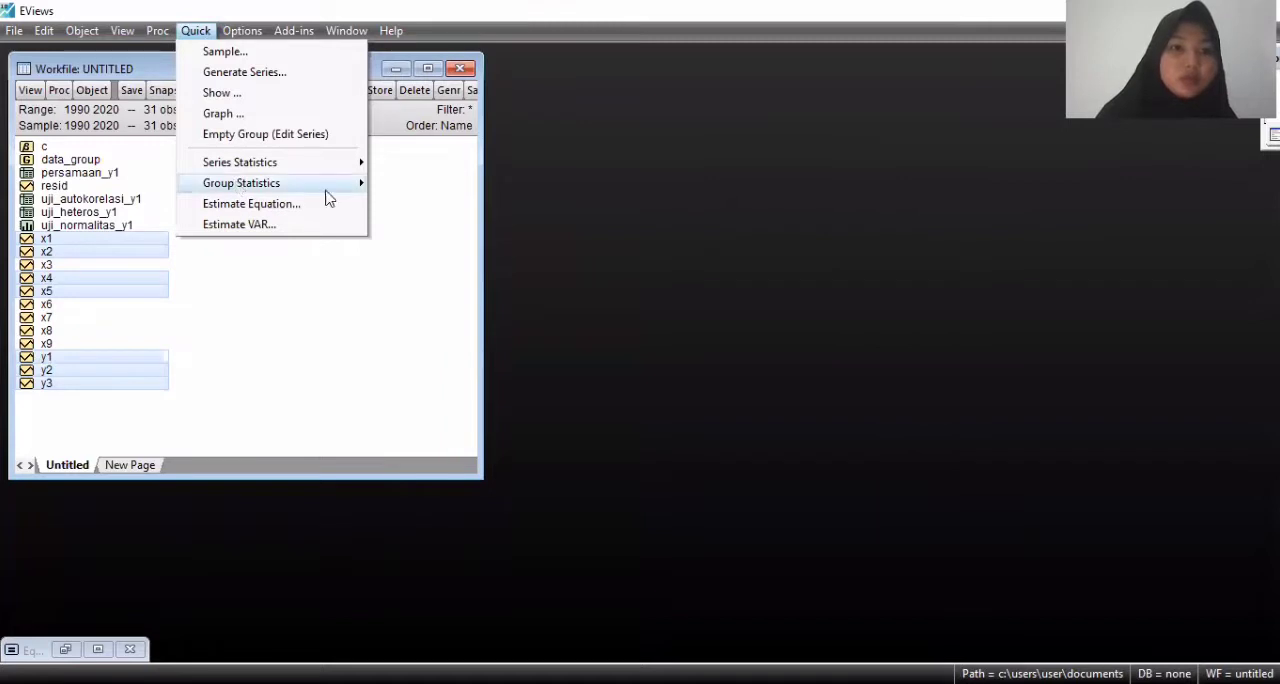
{"action": "mouse_move", "coordinate": [242, 183]}
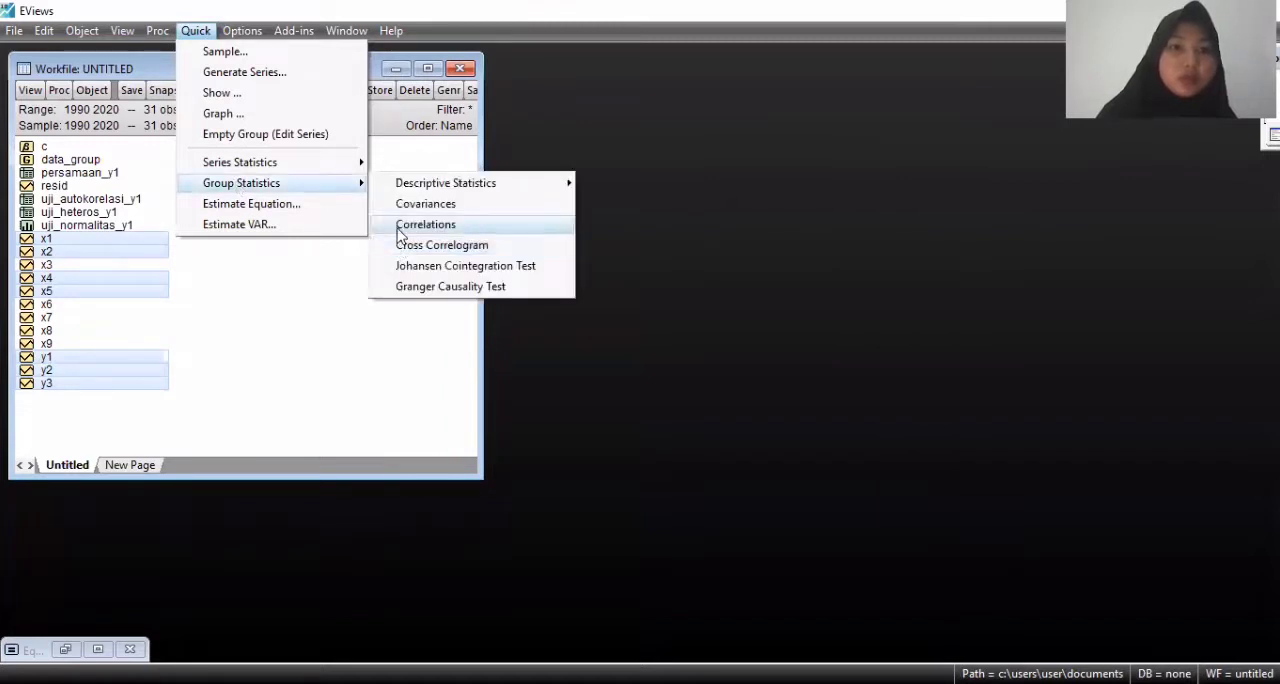
{"action": "key", "text": "Return"}
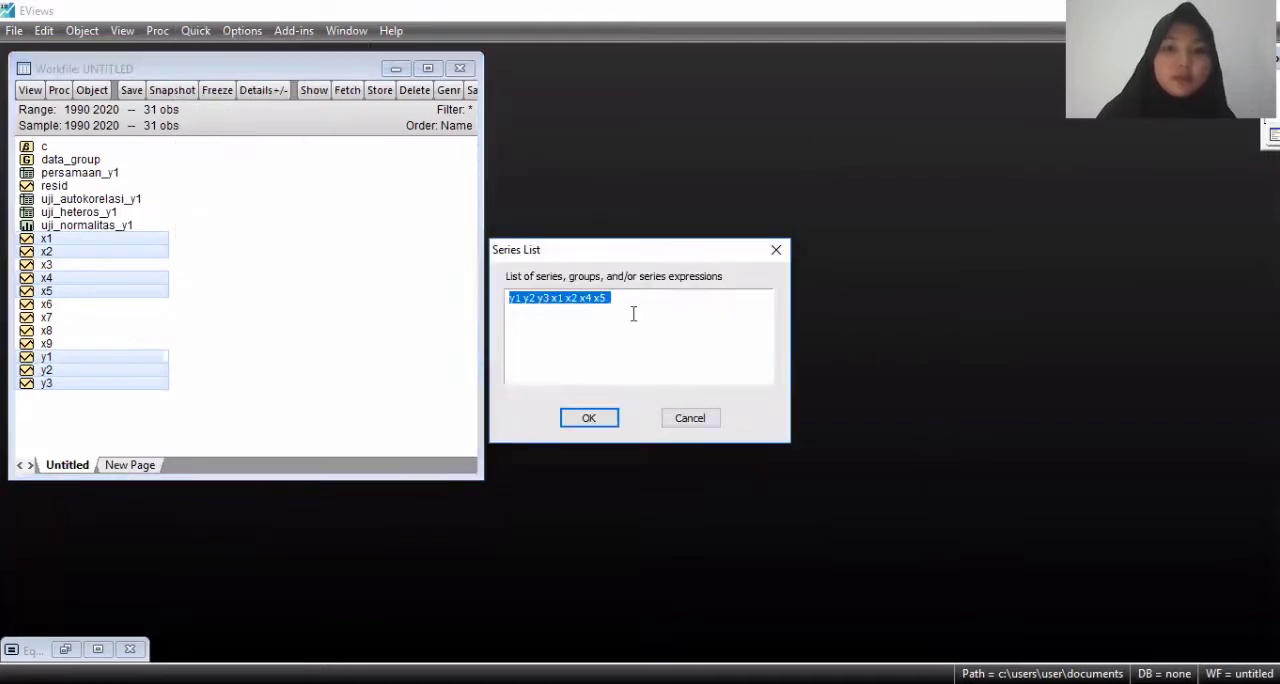
{"action": "left_click", "coordinate": [522, 297]}
{"action": "key", "text": "BackSpace"}
{"action": "key", "text": "BackSpace"}
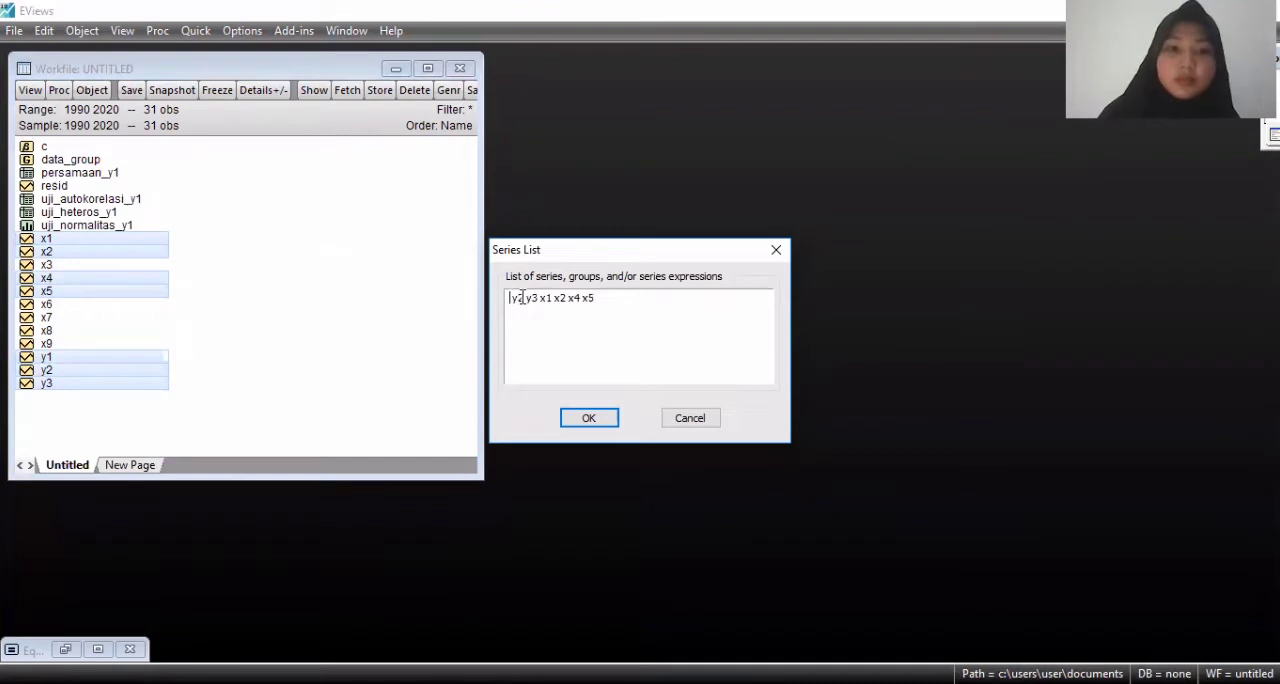
{"action": "left_click", "coordinate": [596, 424]}
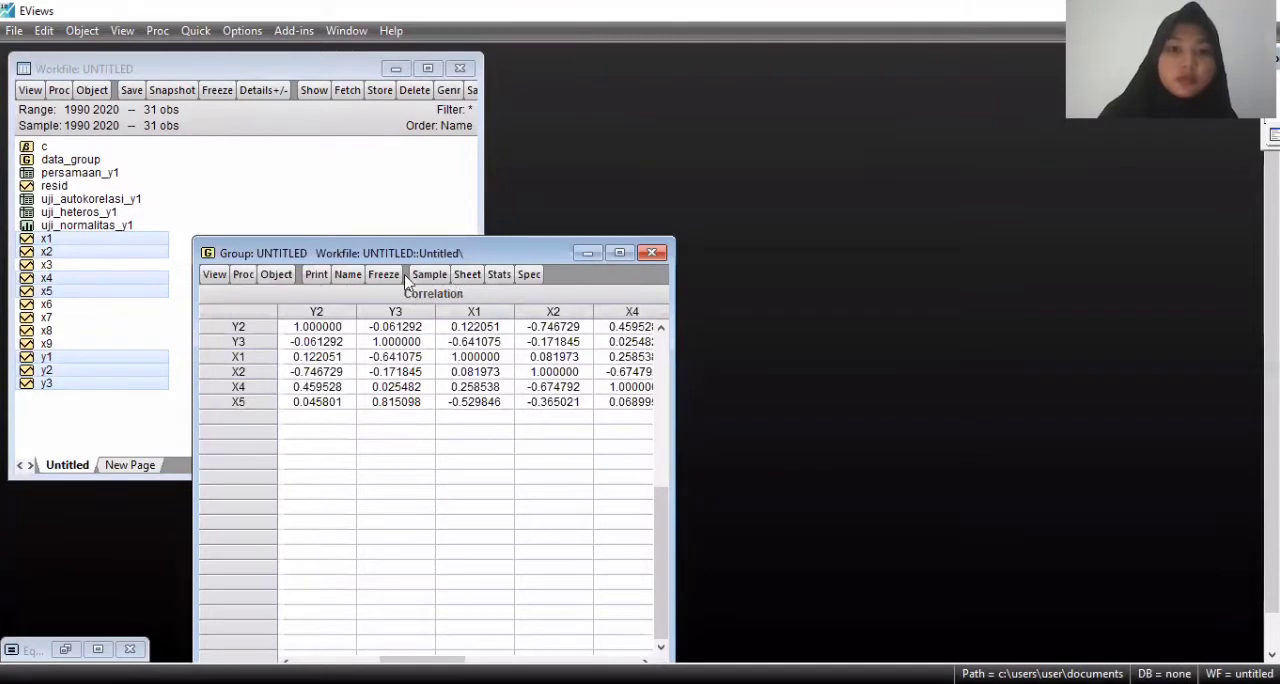
{"action": "left_click", "coordinate": [385, 274]}
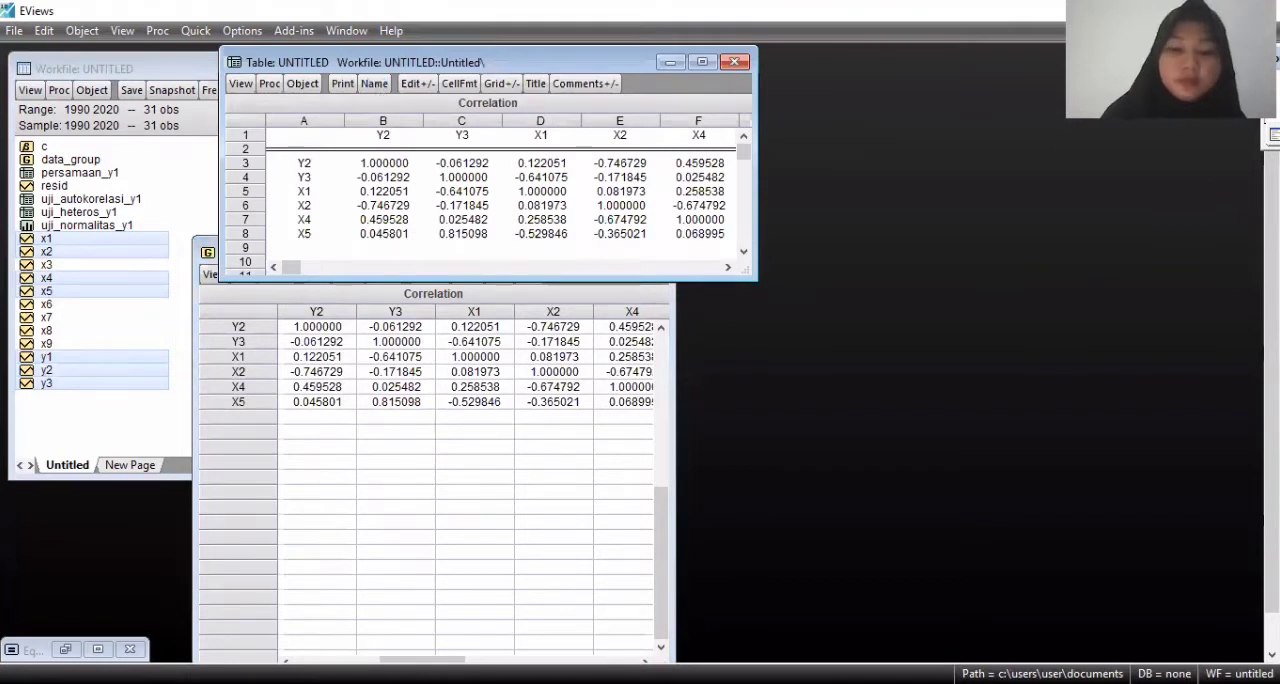
- Name the frozen correlation table uji_mutikolinearitas_y1, close it and minimize the group window
{"action": "left_click", "coordinate": [374, 84]}
{"action": "type", "text": "uji"}
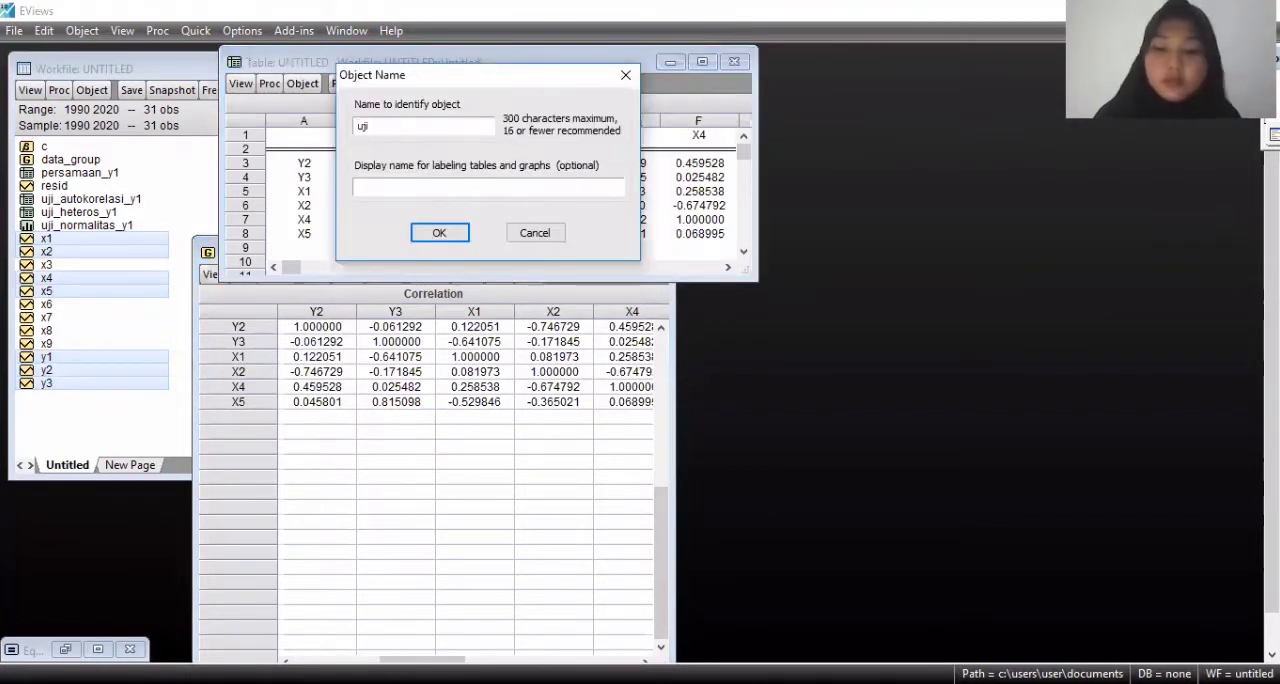
{"action": "type", "text": "_mu"}
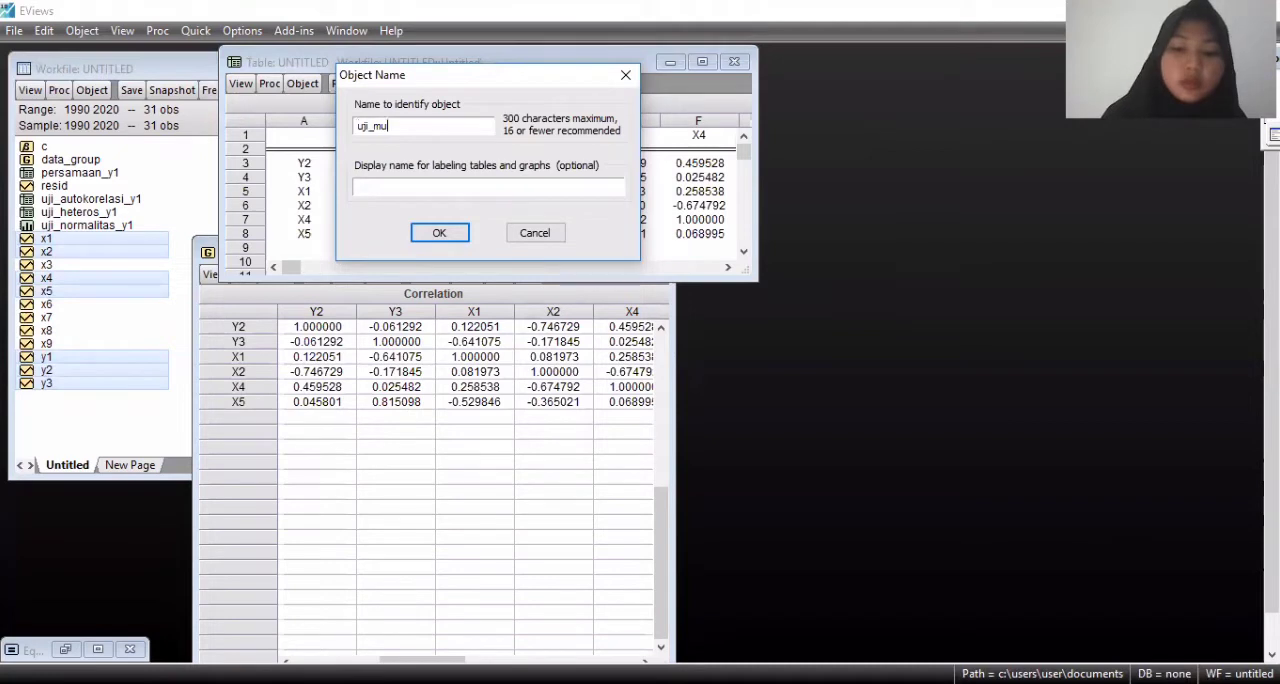
{"action": "type", "text": "tiko"}
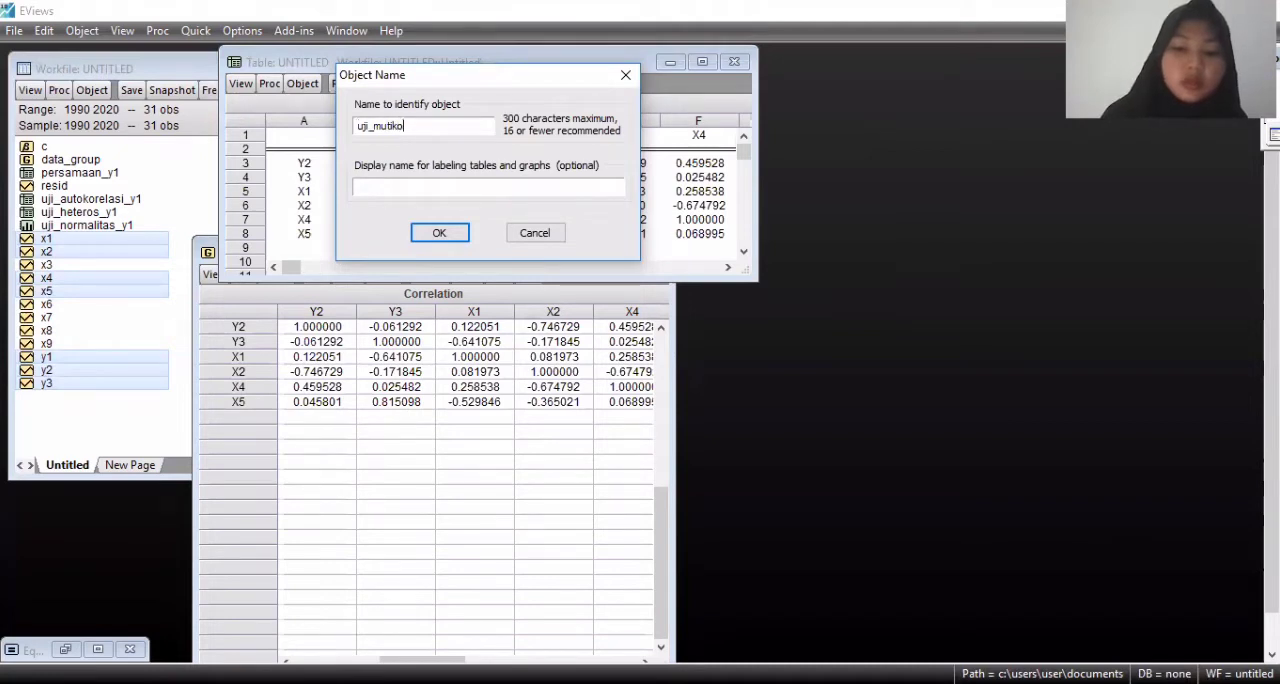
{"action": "type", "text": "linearitas"}
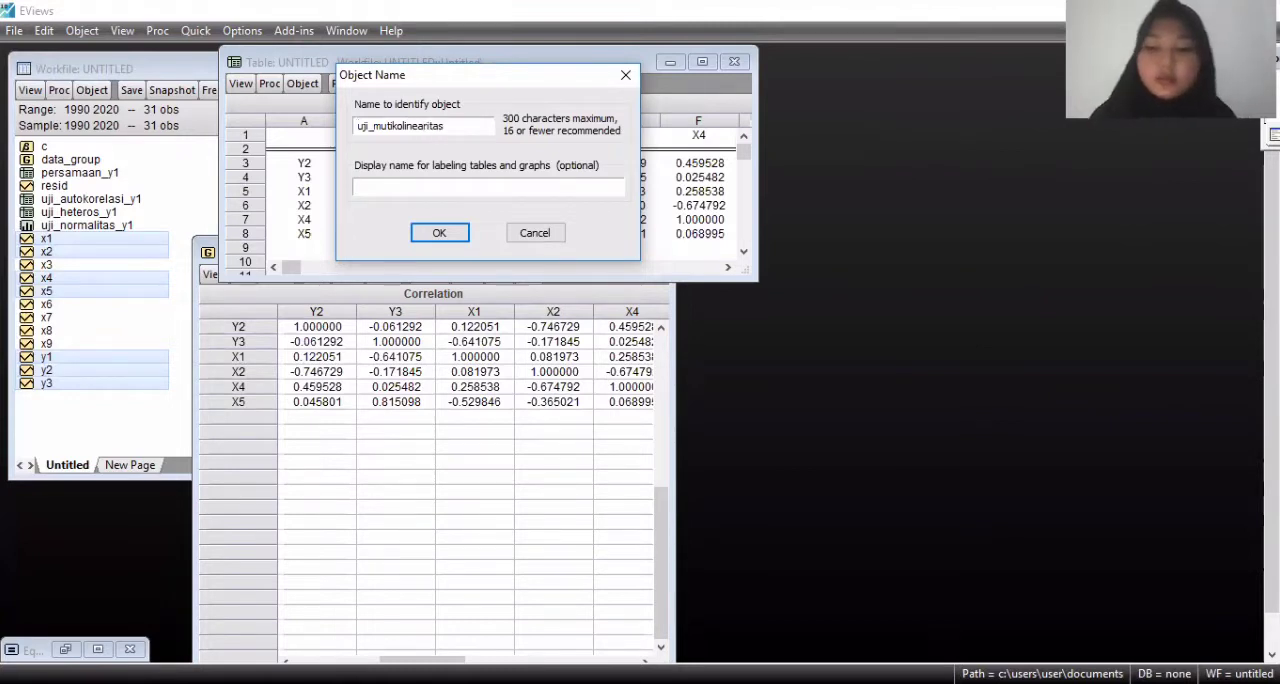
{"action": "type", "text": "_y1"}
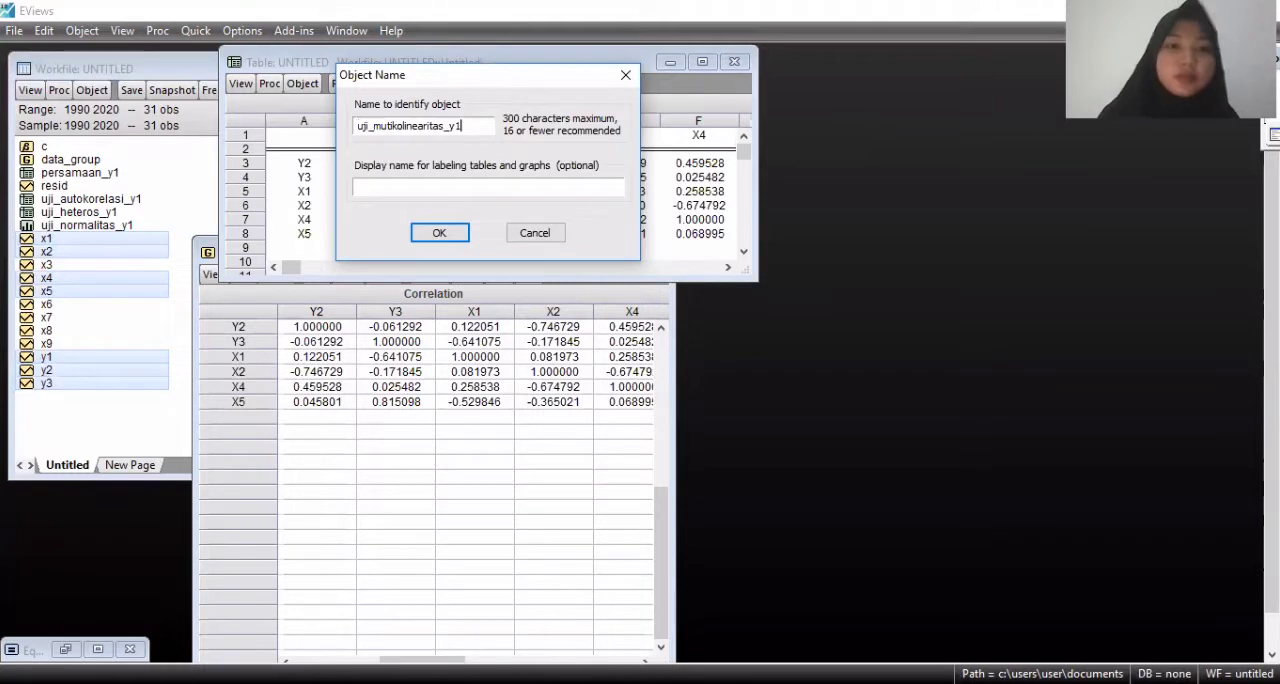
{"action": "left_click", "coordinate": [438, 233]}
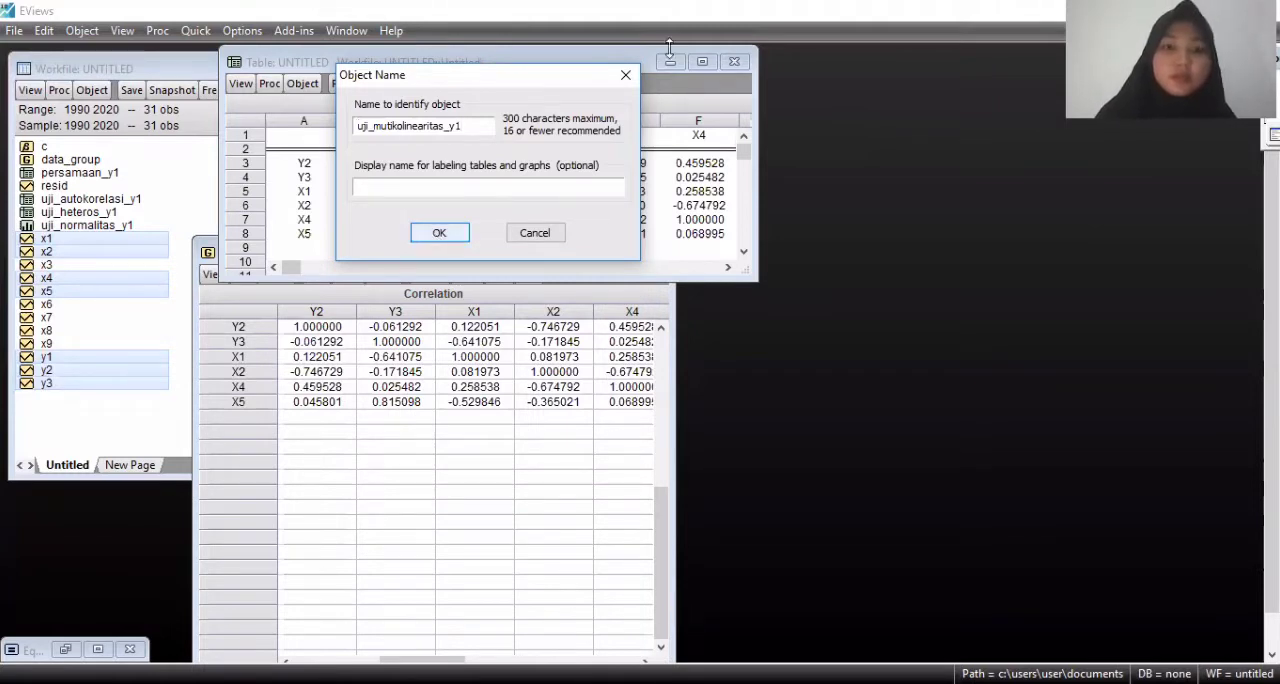
{"action": "left_click", "coordinate": [734, 62]}
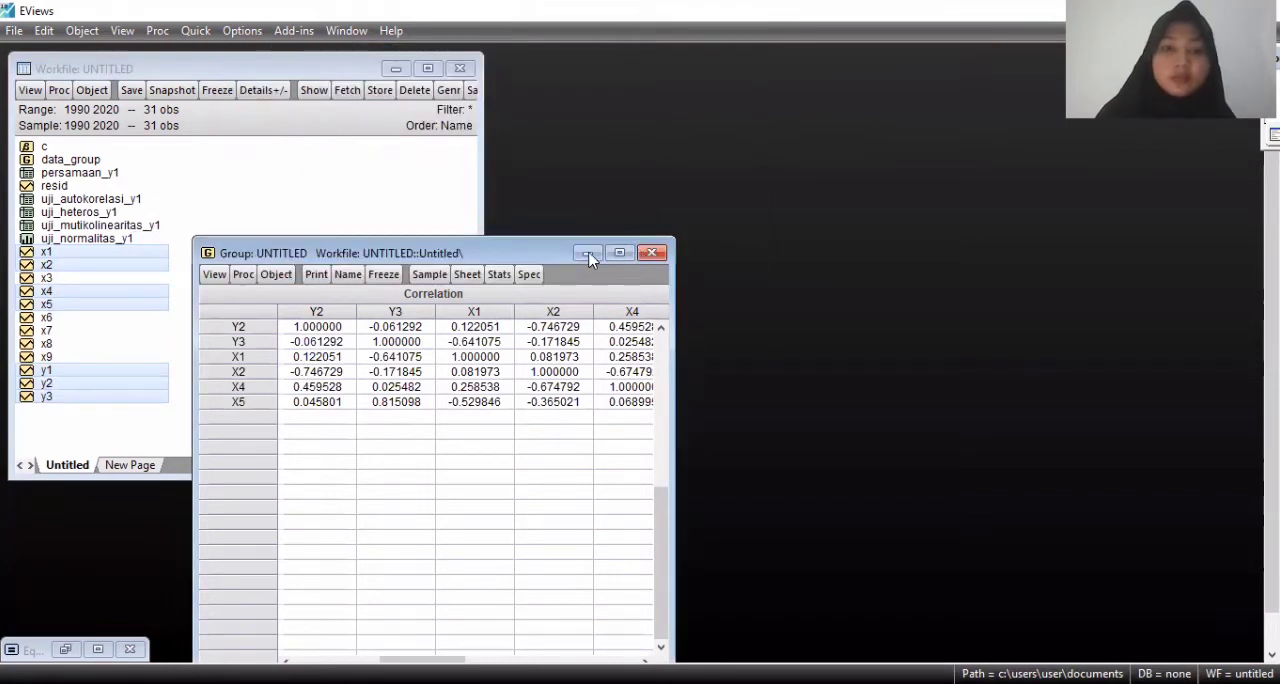
{"action": "left_click", "coordinate": [588, 253]}
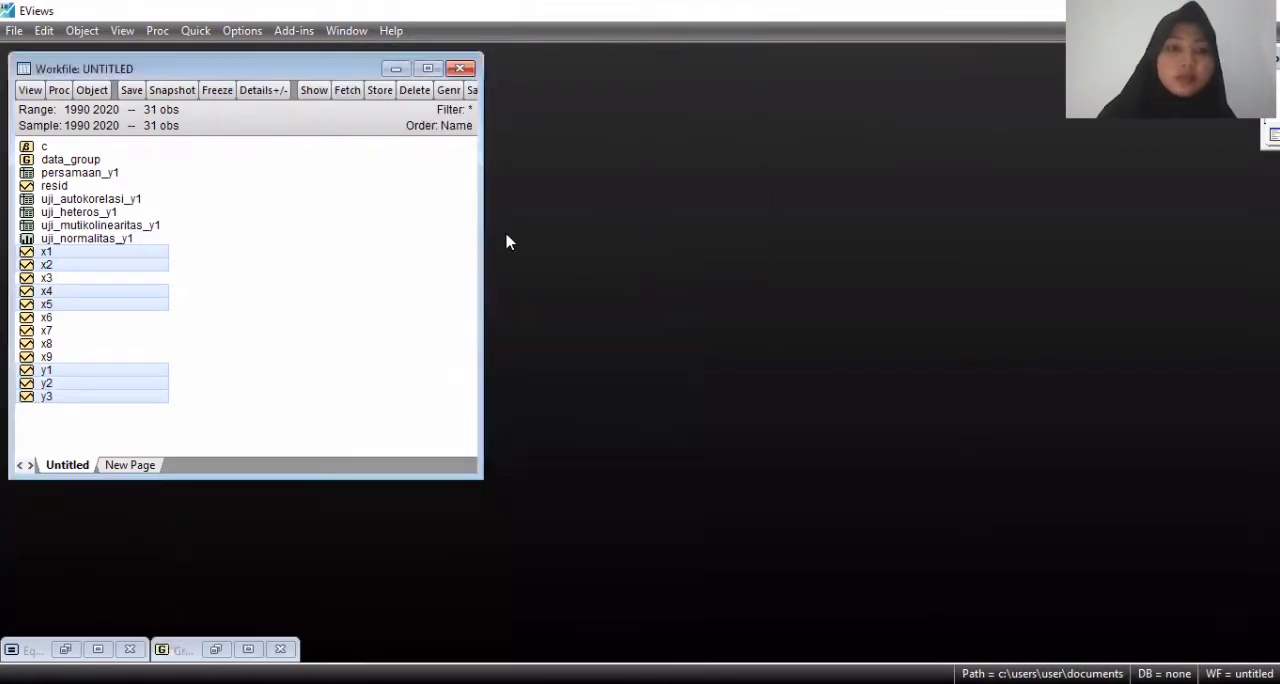
{"action": "left_click", "coordinate": [277, 251]}
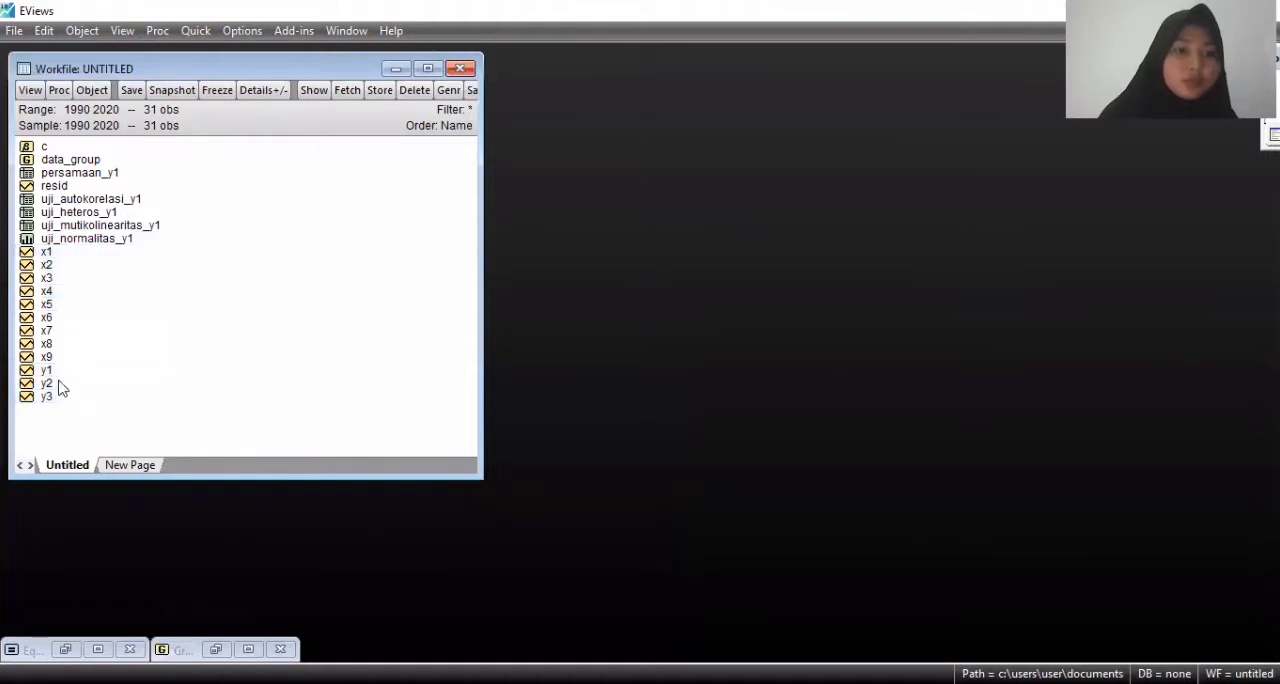
{"action": "mouse_move", "coordinate": [58, 388]}
{"action": "left_mouse_down"}
{"action": "mouse_move", "coordinate": [58, 402]}
{"action": "mouse_move", "coordinate": [66, 372]}
{"action": "left_mouse_up"}
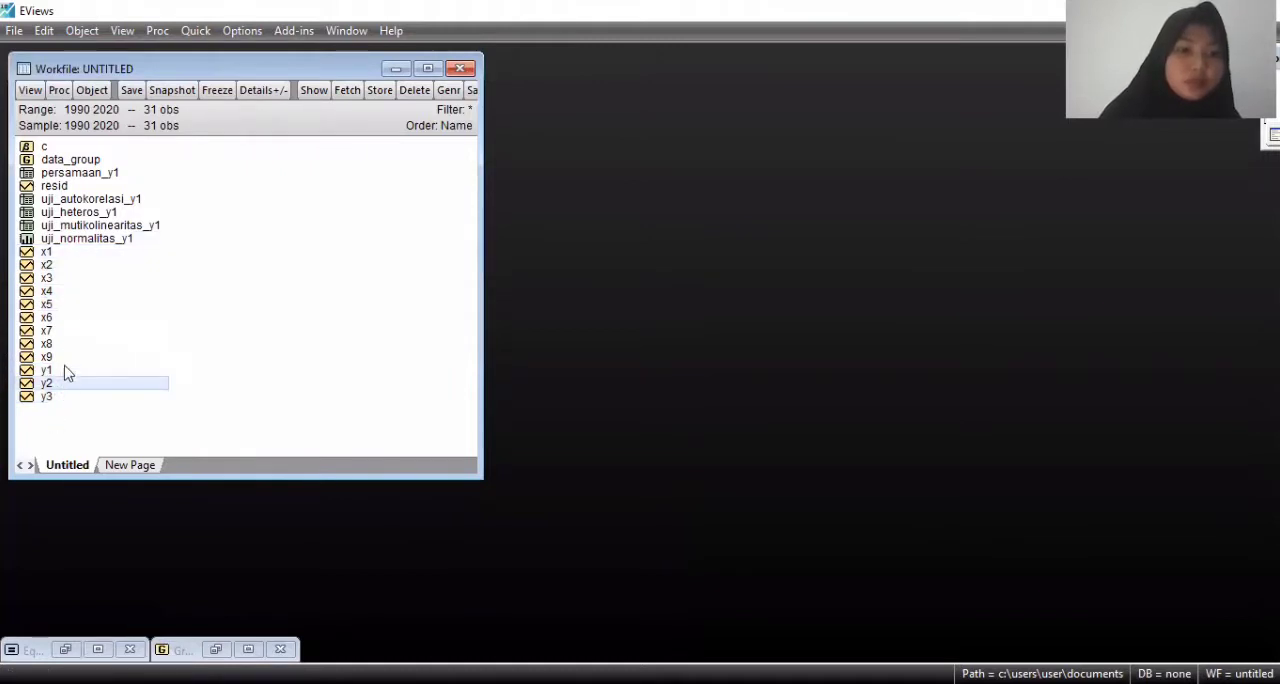
{"action": "left_click", "coordinate": [67, 373], "text": "ctrl"}
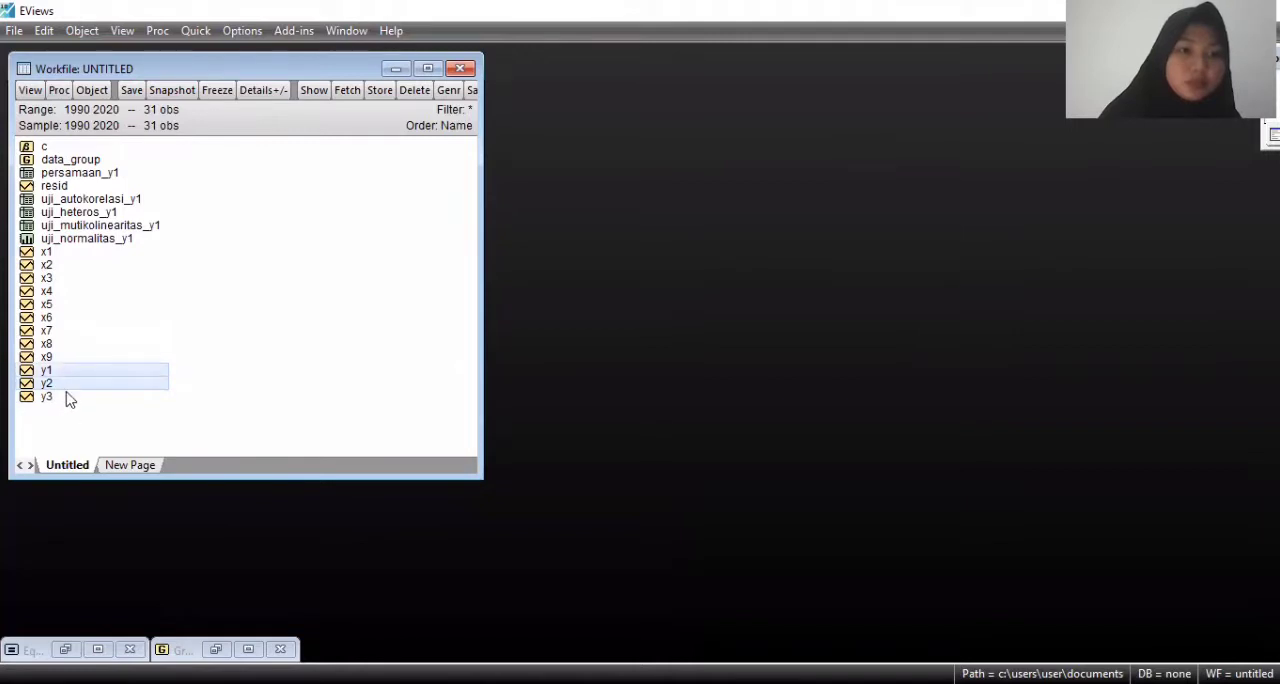
{"action": "left_click", "coordinate": [69, 399], "text": "shift"}
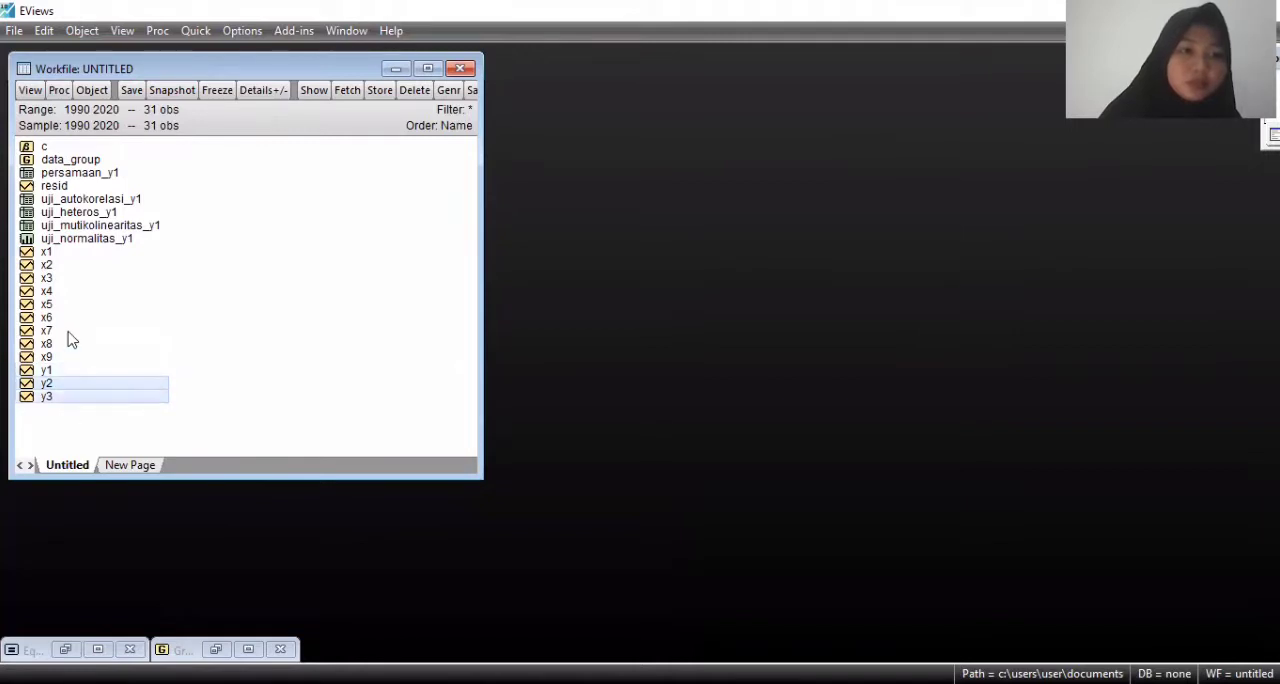
{"action": "left_click", "coordinate": [60, 281], "text": "shift"}
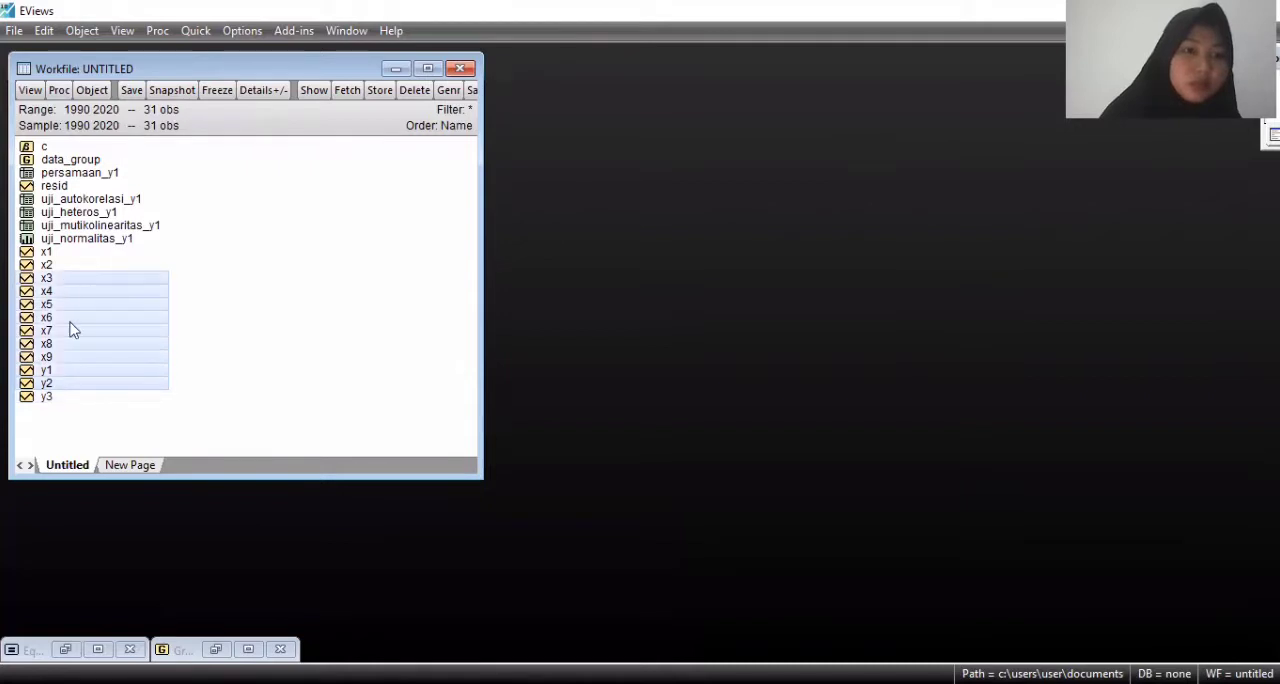
{"action": "left_click", "coordinate": [231, 368]}
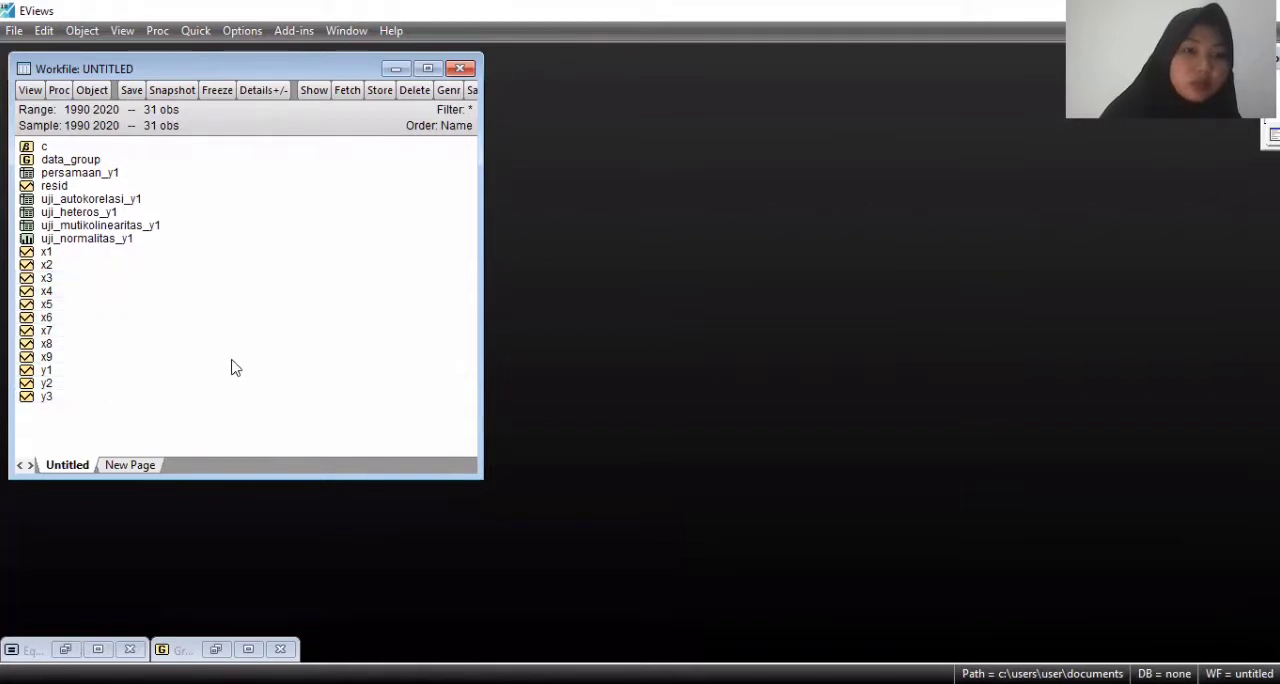
{"action": "left_click", "coordinate": [63, 371]}
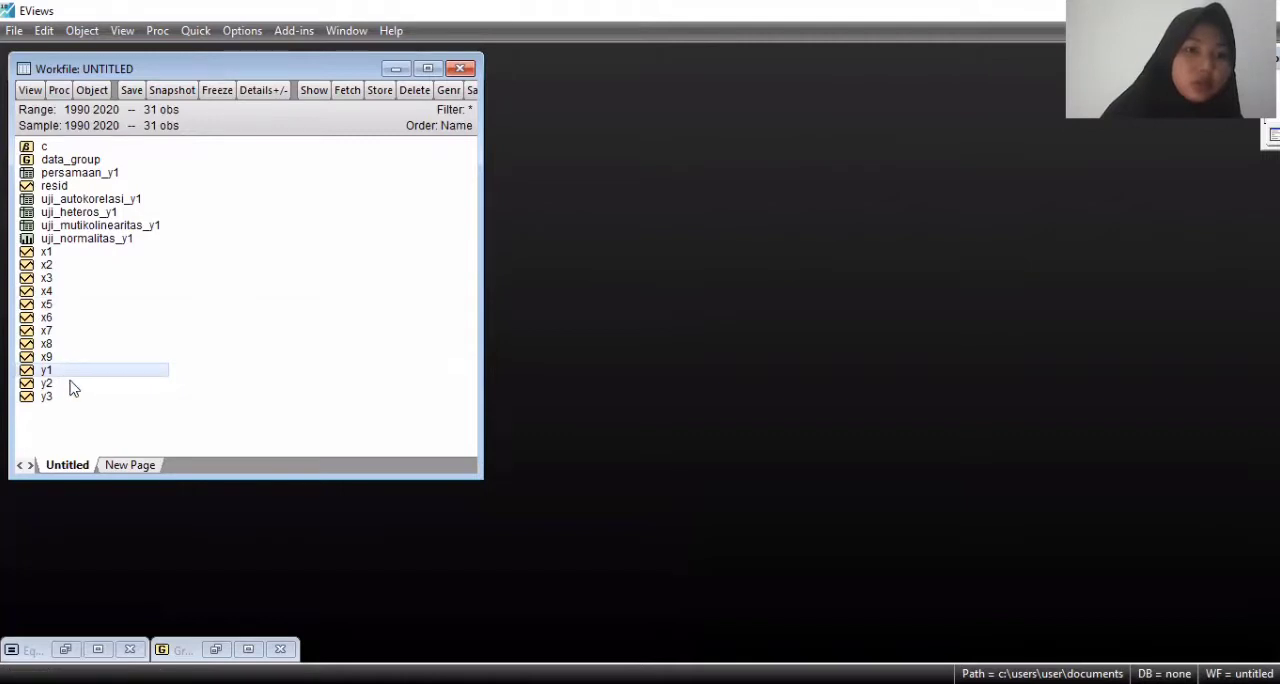
- Select y2 first, followed by y1, y3 and x3 through x7, and open them as an equation
{"action": "left_click", "coordinate": [69, 386]}
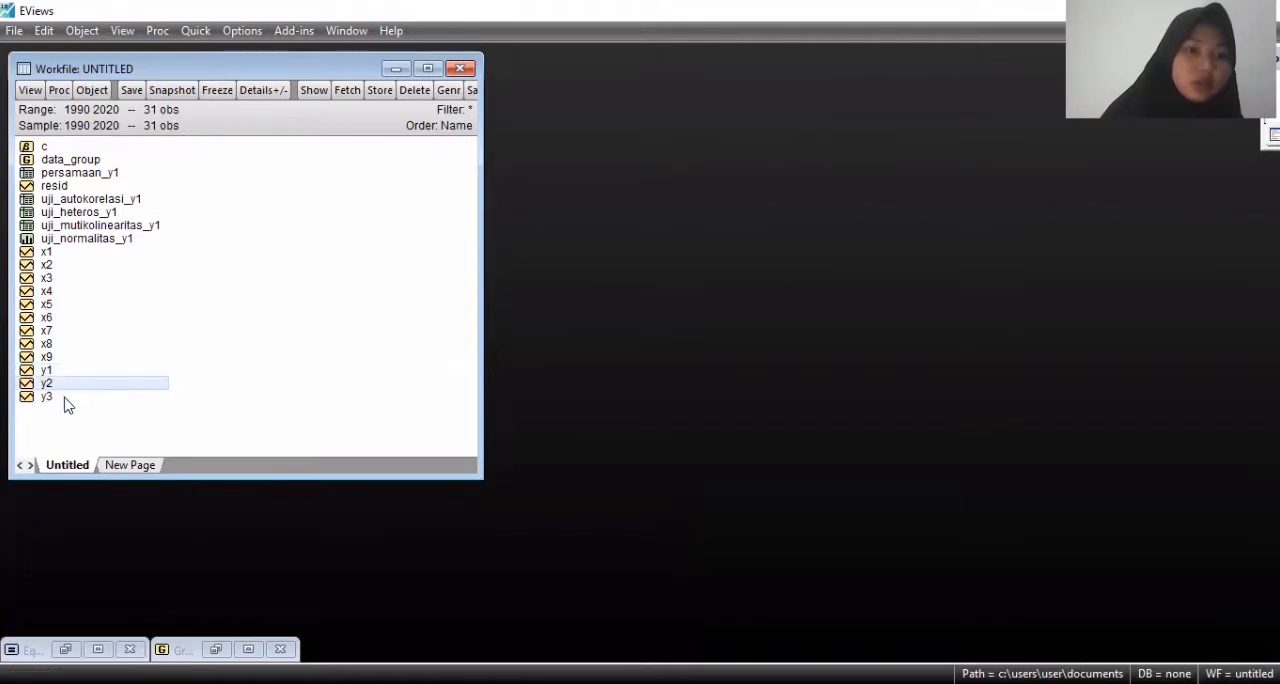
{"action": "left_click", "coordinate": [69, 400], "text": "ctrl"}
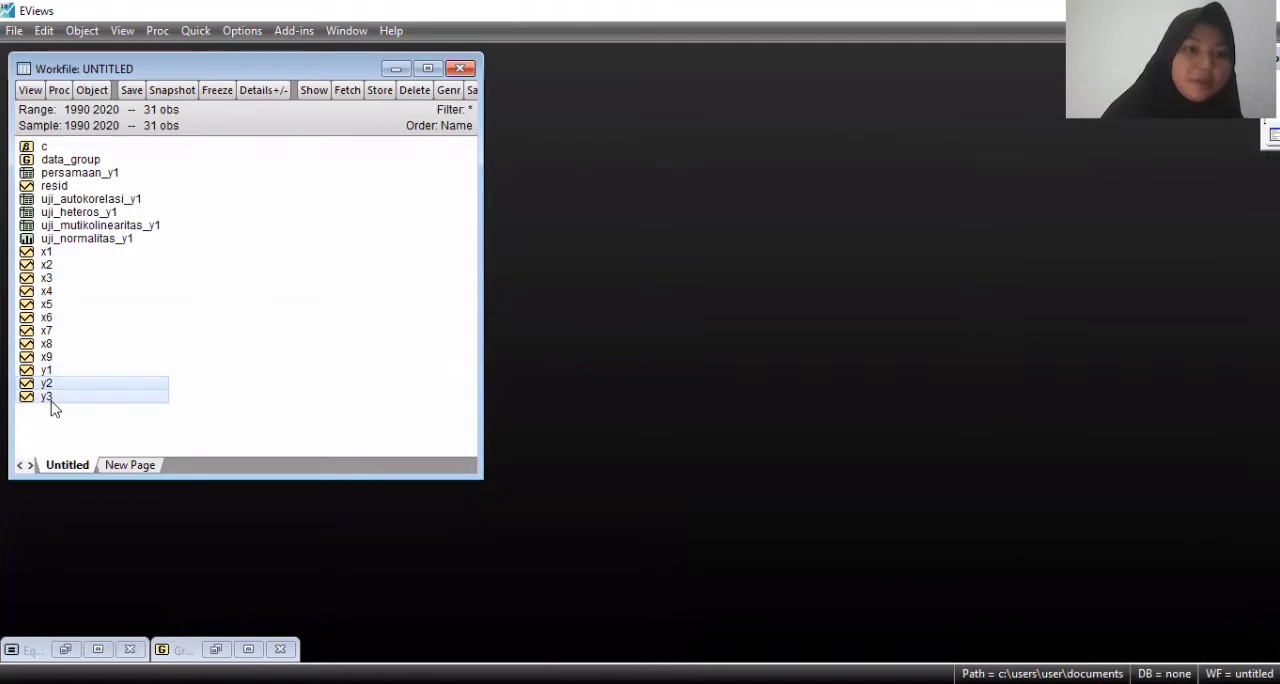
{"action": "left_click", "coordinate": [50, 398], "text": "ctrl"}
{"action": "left_click", "coordinate": [68, 371], "text": "ctrl"}
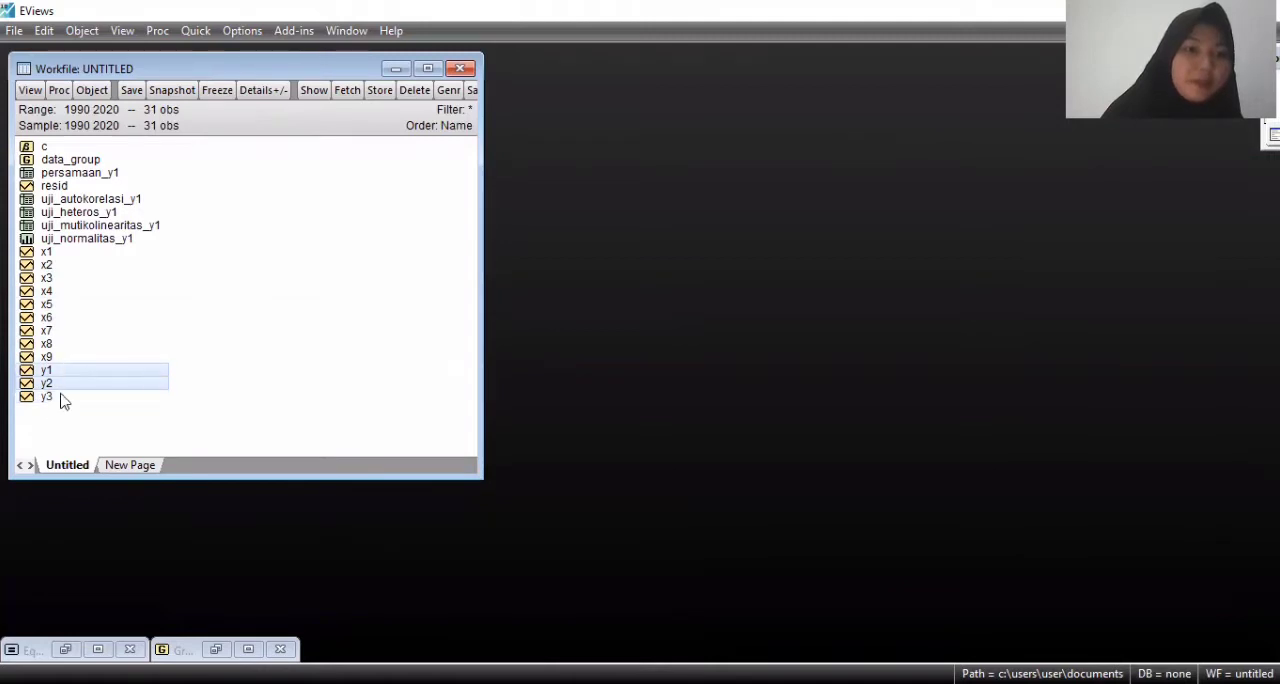
{"action": "left_click", "coordinate": [62, 400], "text": "ctrl"}
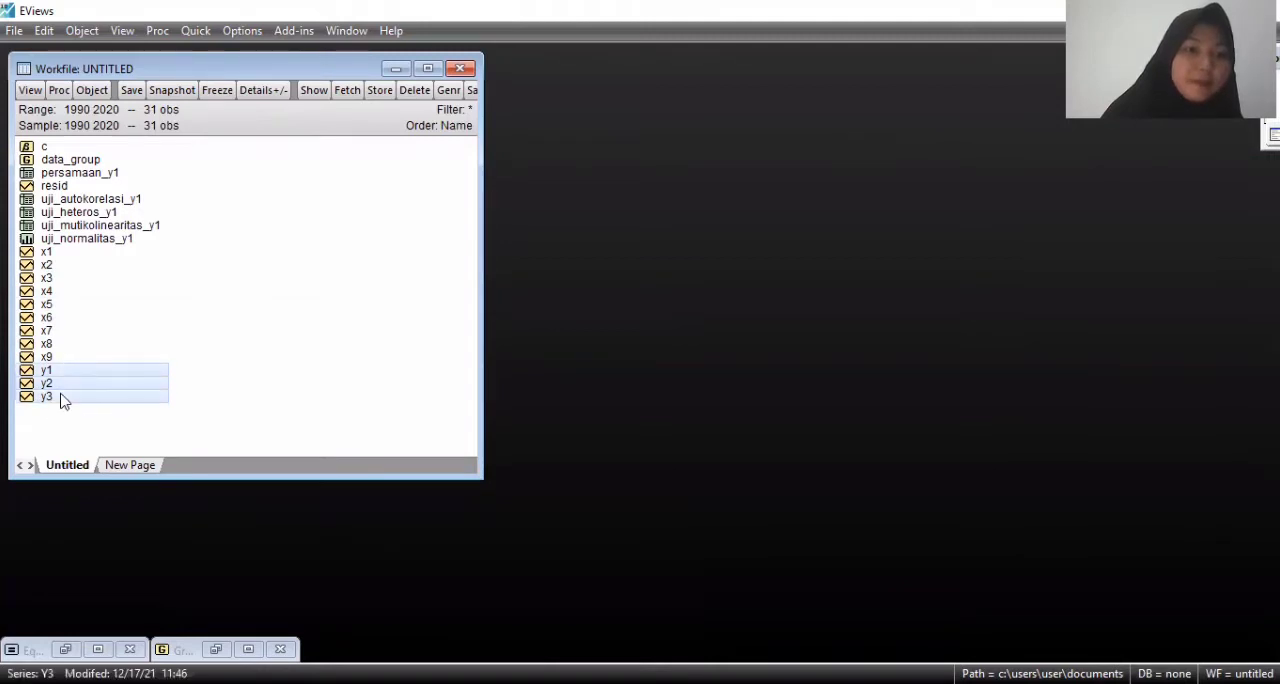
{"action": "left_click", "coordinate": [62, 279], "text": "ctrl"}
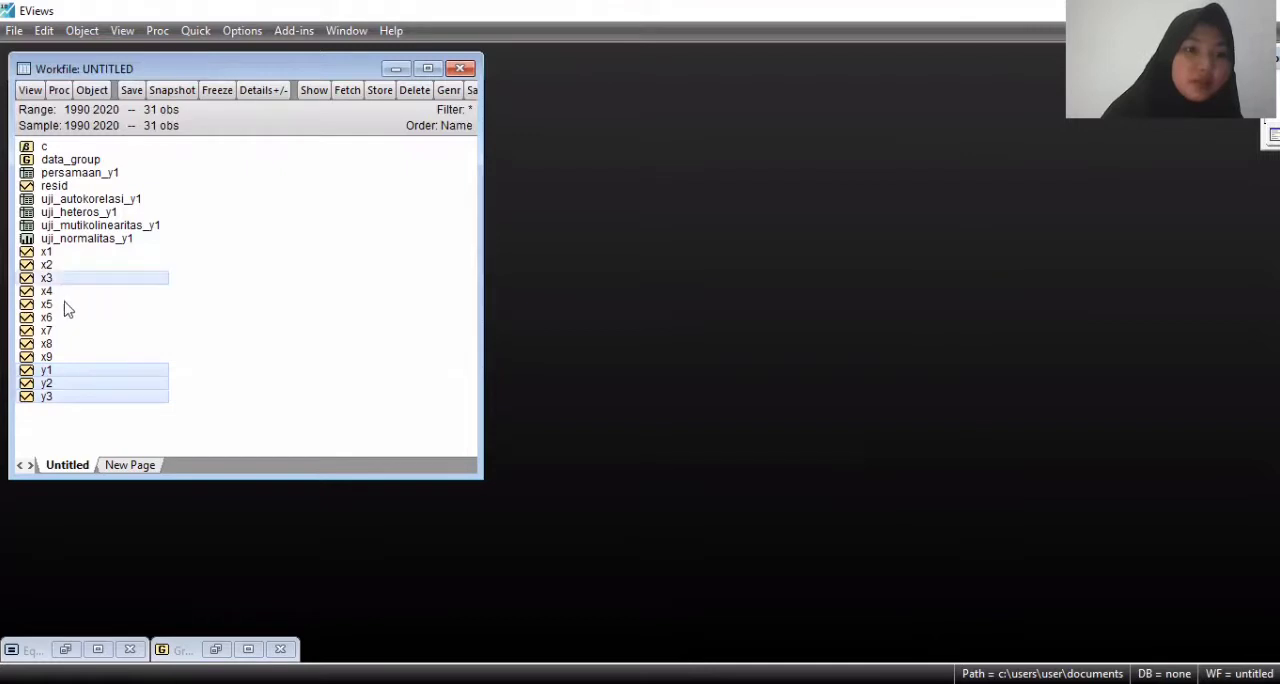
{"action": "left_click", "coordinate": [64, 292], "text": "ctrl"}
{"action": "left_click", "coordinate": [63, 305], "text": "ctrl"}
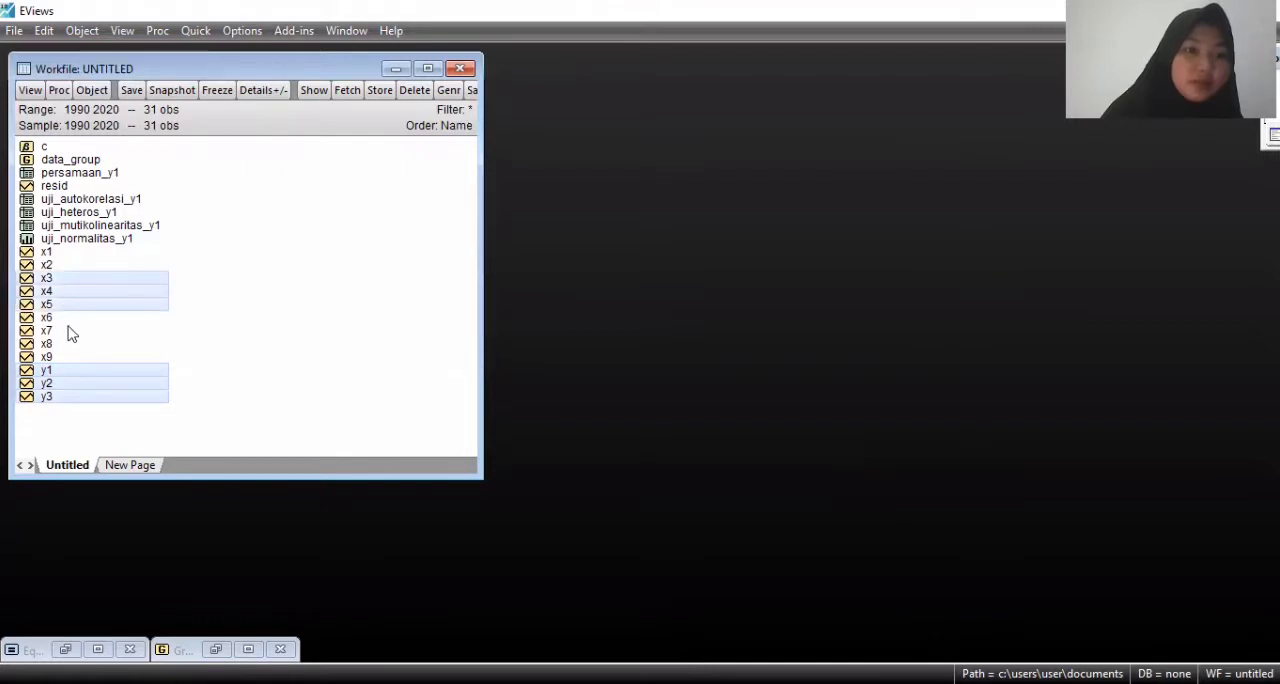
{"action": "left_click", "coordinate": [70, 330], "text": "ctrl"}
{"action": "left_click", "coordinate": [68, 321], "text": "ctrl"}
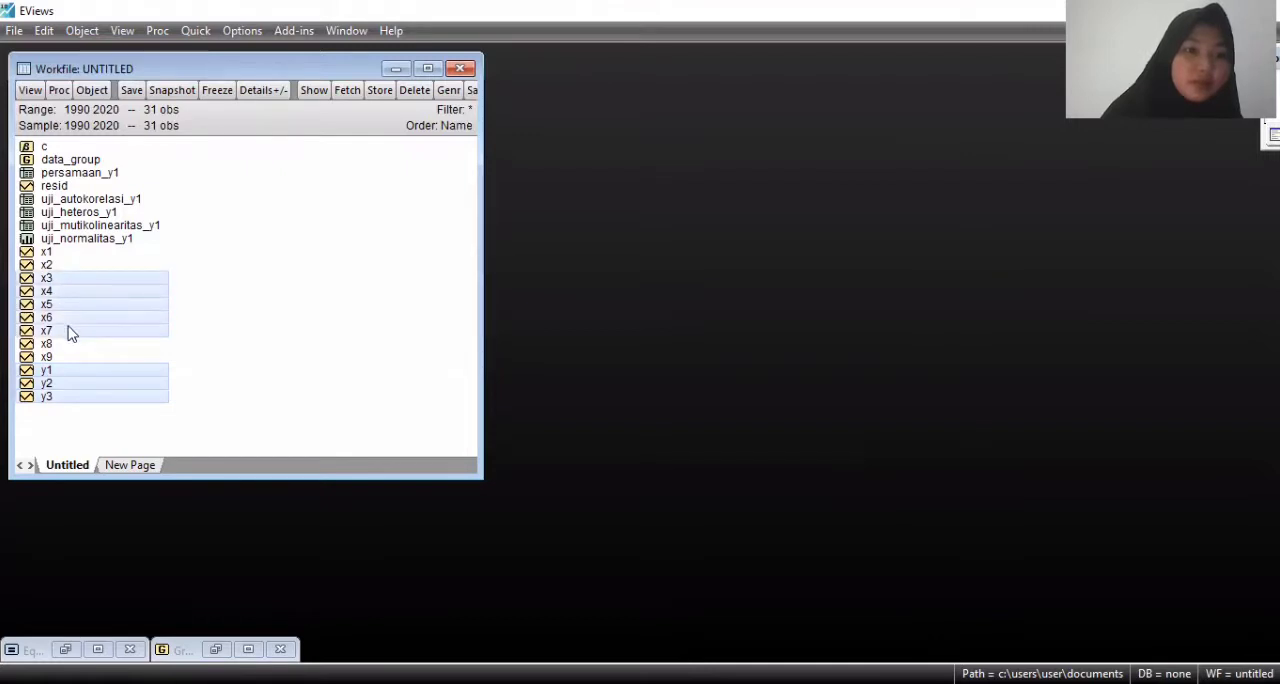
{"action": "left_click", "coordinate": [67, 331], "text": "ctrl"}
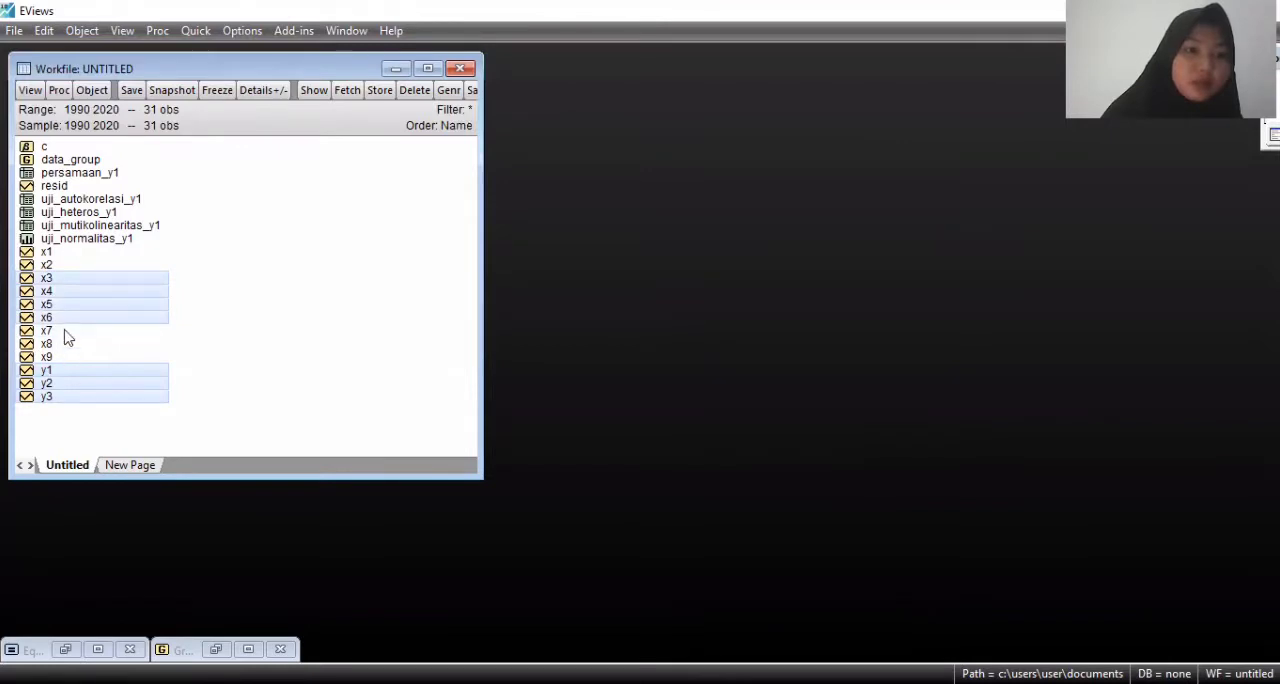
{"action": "left_click", "coordinate": [64, 331], "text": "ctrl"}
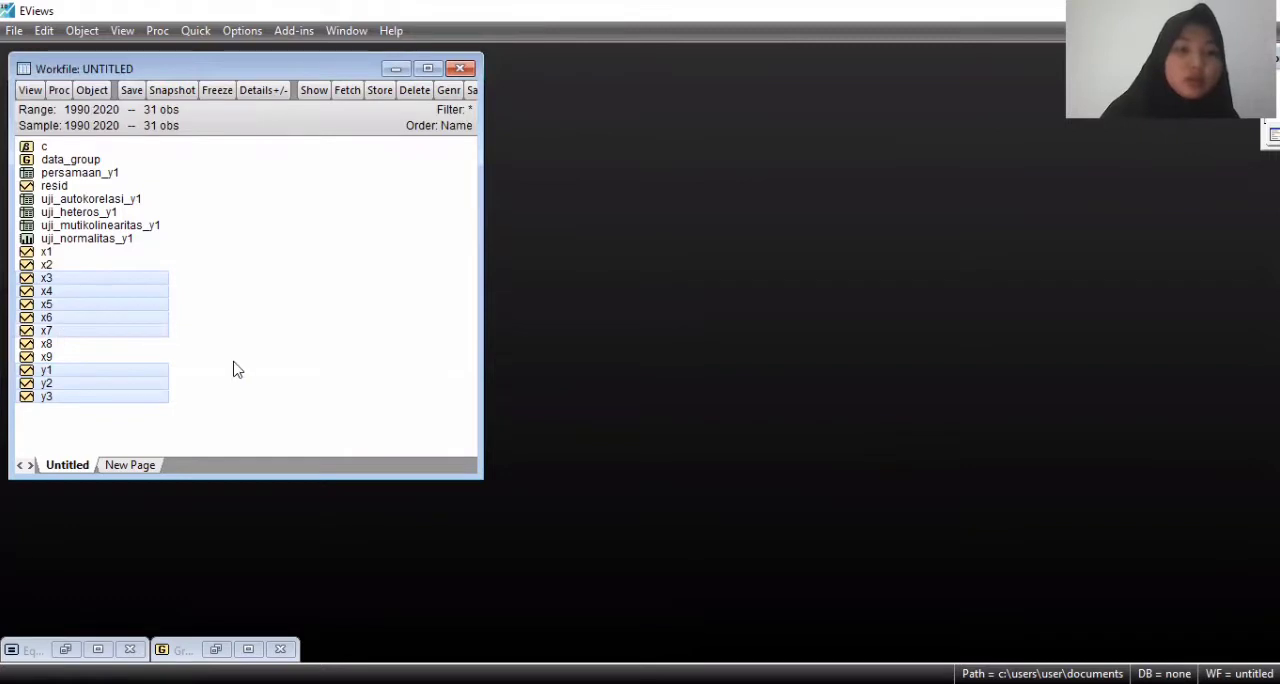
{"action": "right_click", "coordinate": [125, 315]}
{"action": "mouse_move", "coordinate": [176, 331]}
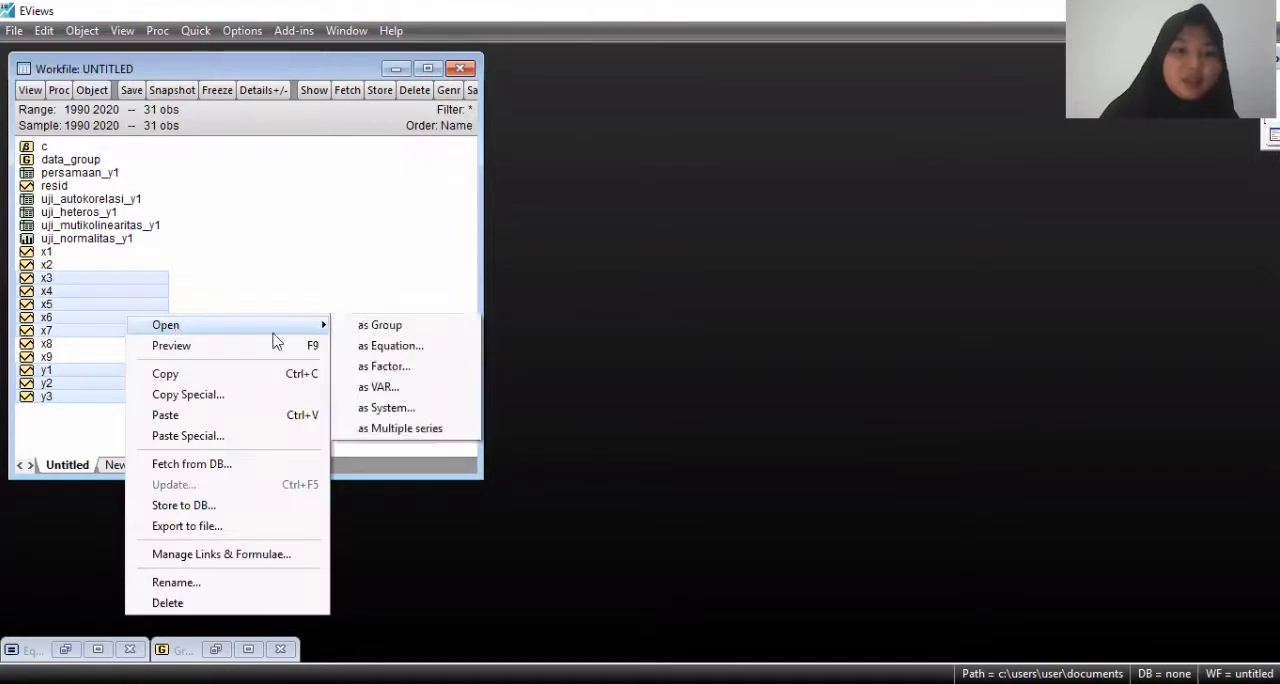
{"action": "left_click", "coordinate": [388, 346]}
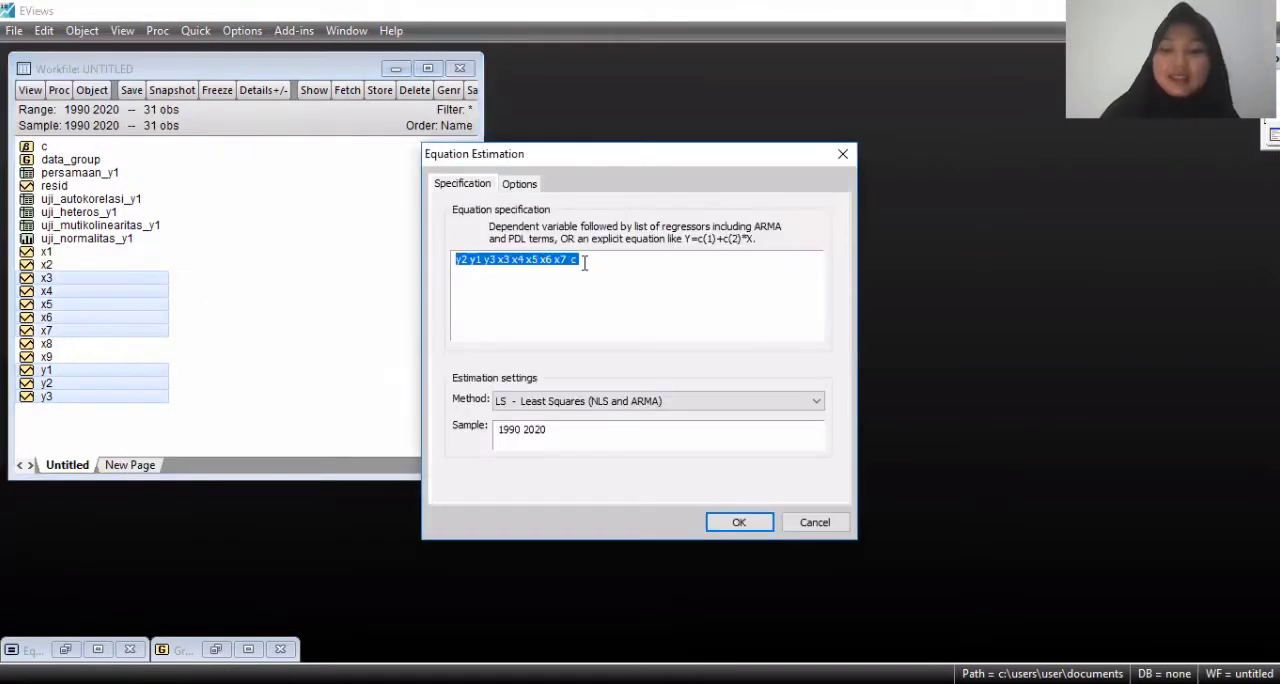
- Edit the equation specification to y2 c y1 log(y3) x3 x4 x5 x6 x7
{"action": "left_click", "coordinate": [585, 262]}
{"action": "key", "text": "BackSpace"}
{"action": "key", "text": "BackSpace"}
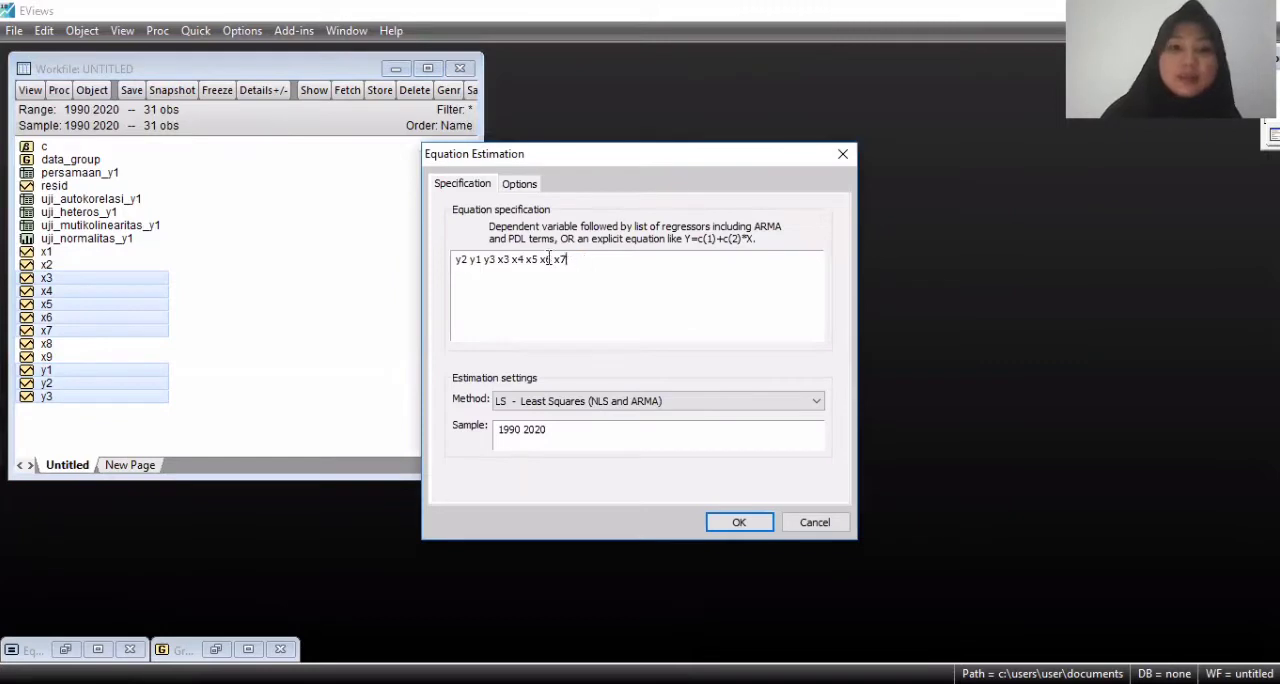
{"action": "left_click", "coordinate": [468, 259]}
{"action": "type", "text": "c"}
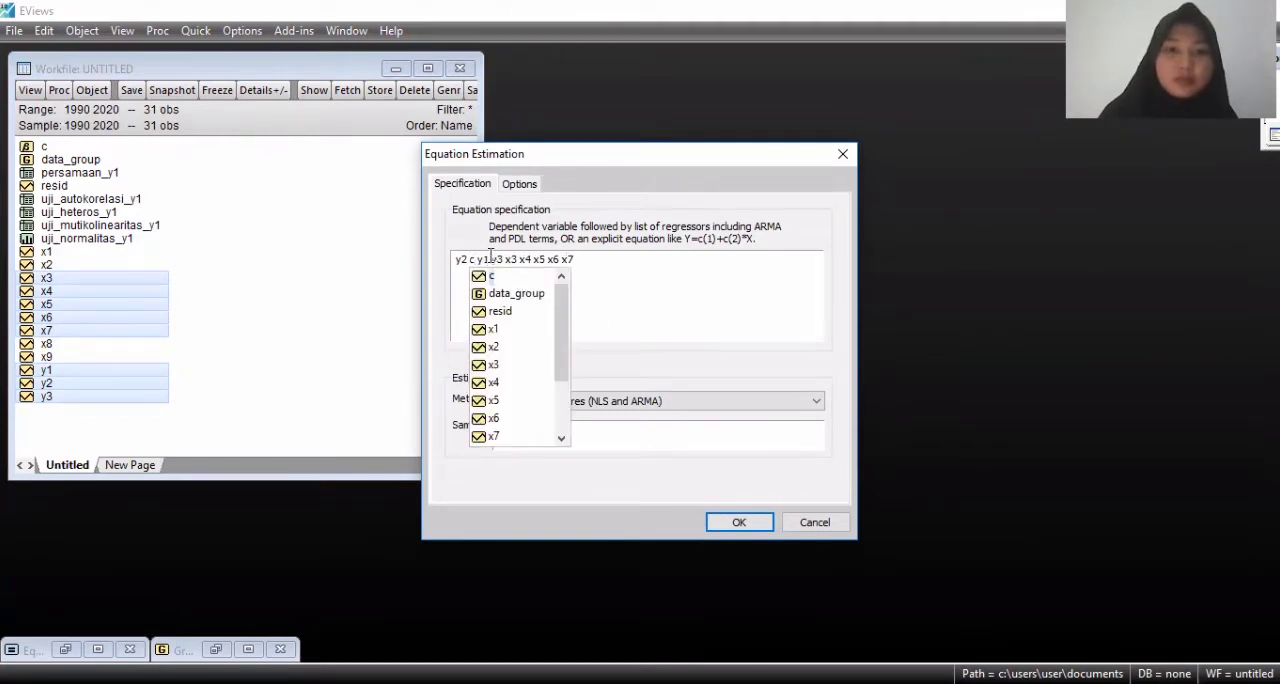
{"action": "left_click", "coordinate": [491, 260]}
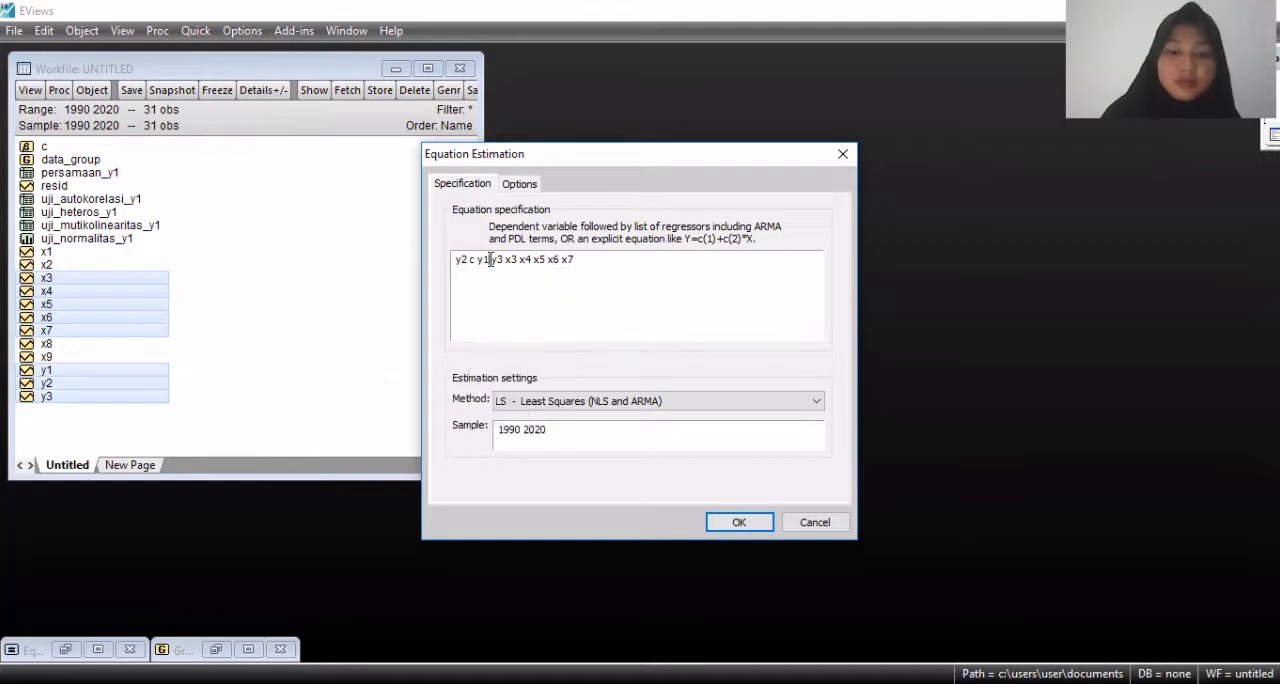
{"action": "type", "text": "log"}
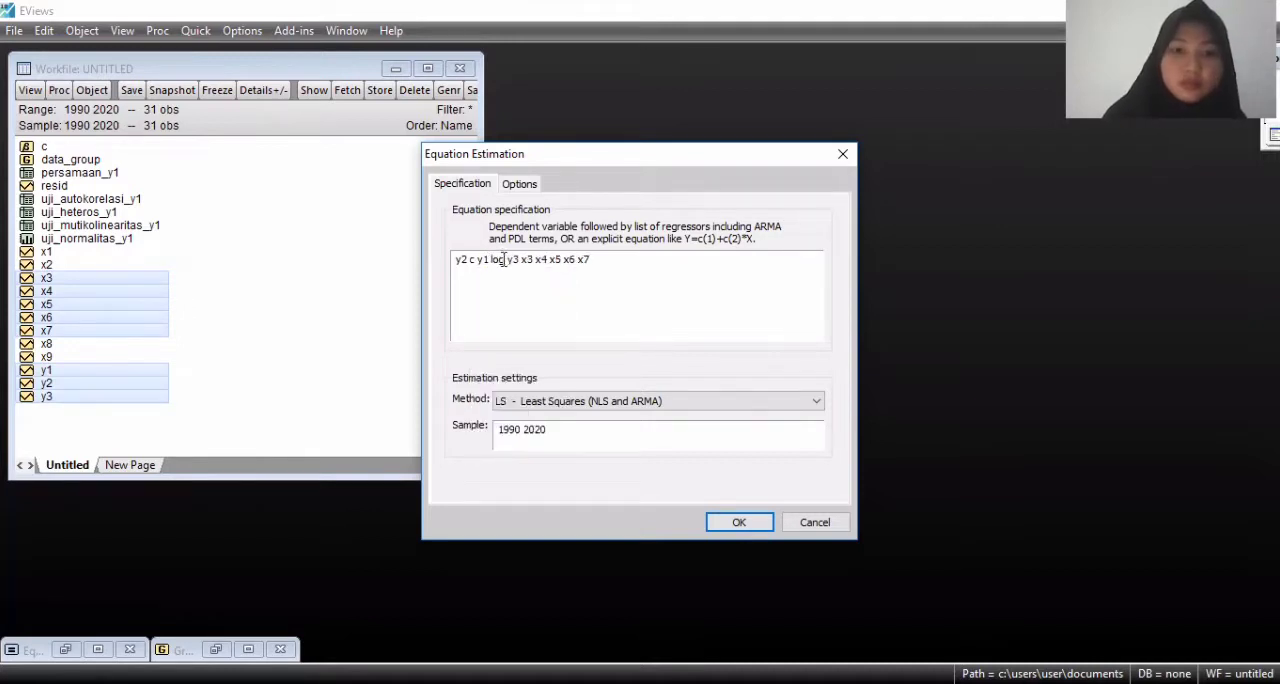
{"action": "type", "text": "("}
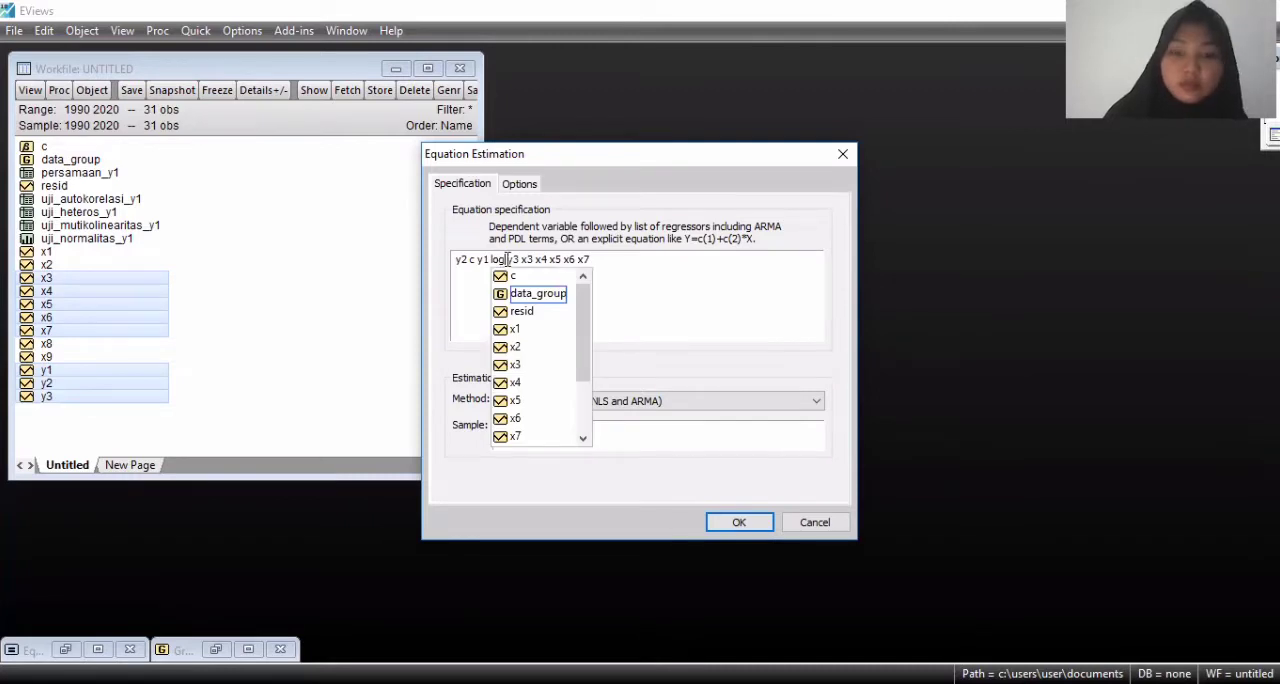
{"action": "left_click", "coordinate": [507, 259]}
{"action": "key", "text": "BackSpace"}
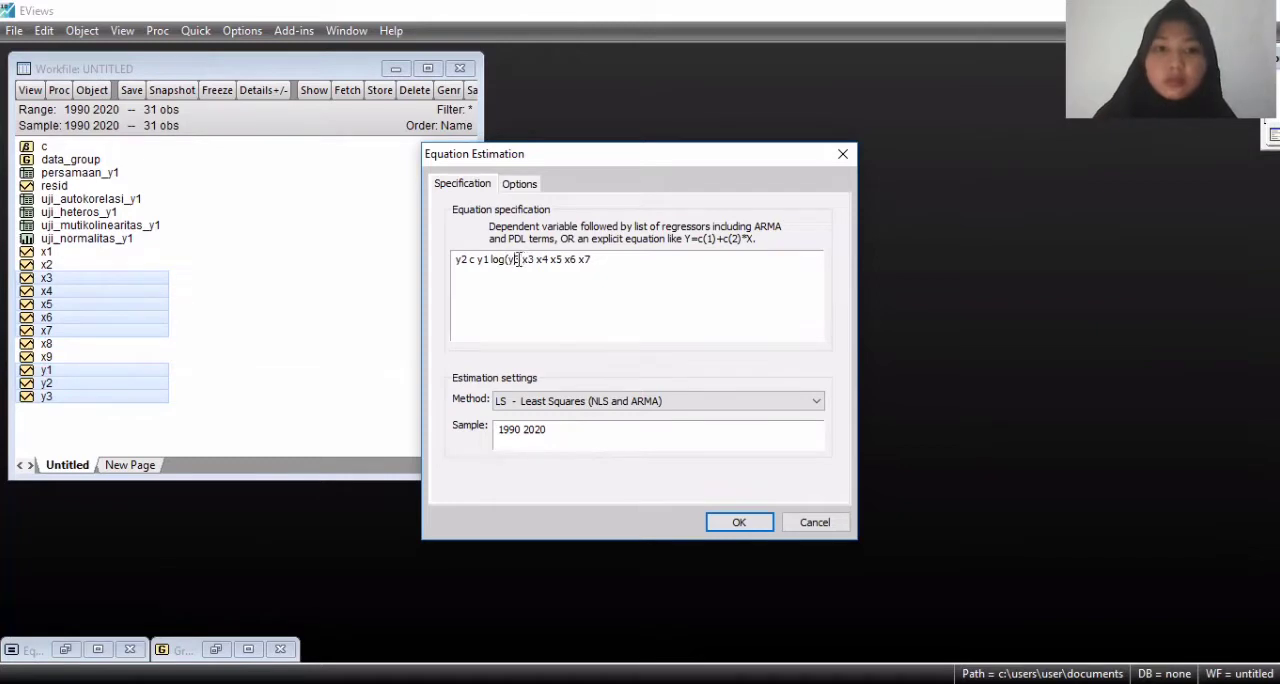
{"action": "type", "text": ")"}
- Set the estimation method to TSLS (two-stage least squares) and enter x1 through x9 as the instrument list
{"action": "left_click", "coordinate": [590, 405]}
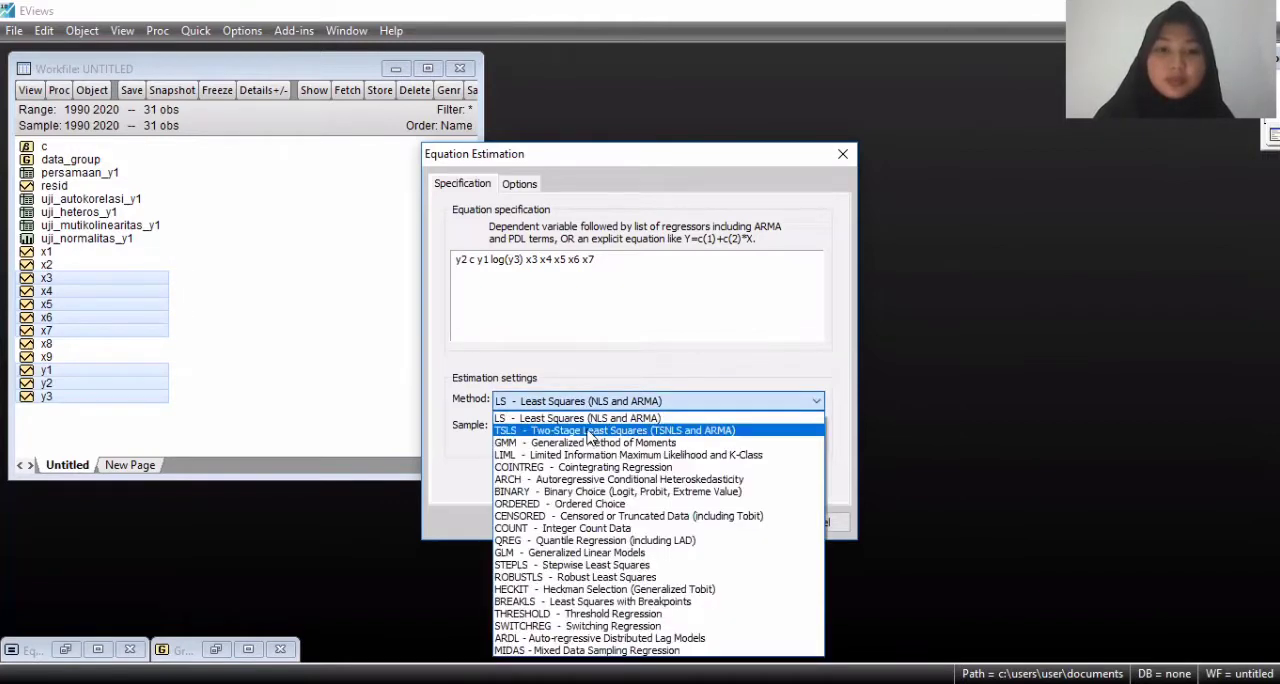
{"action": "left_click", "coordinate": [589, 432]}
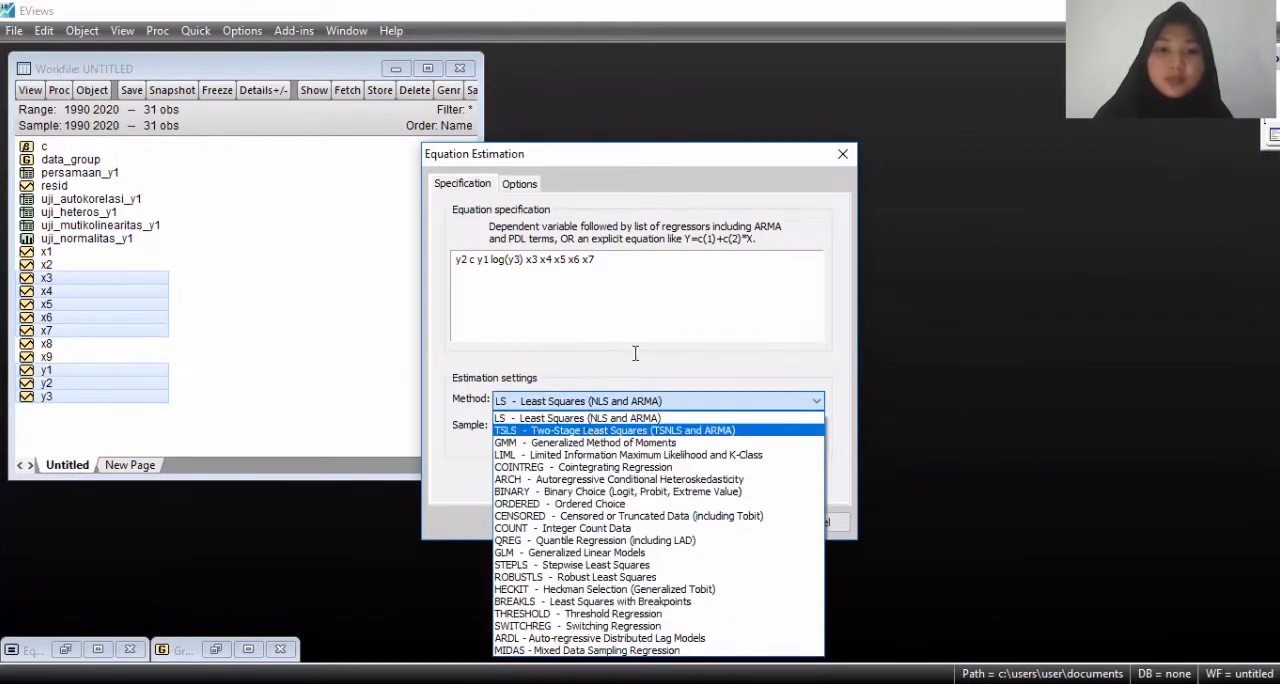
{"action": "left_click", "coordinate": [635, 353]}
{"action": "type", "text": "x1 x2 x3 x4 x5 x6 x7 x8 x9"}
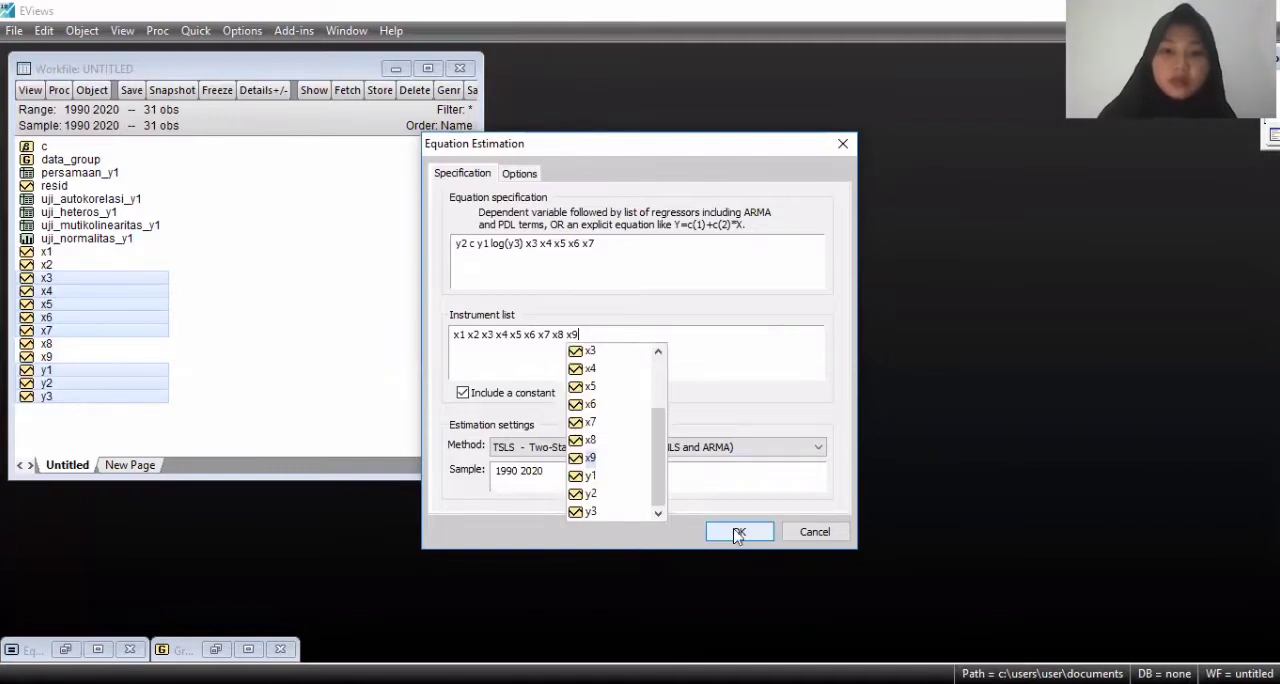
- Estimate the y2 equation, deleting the previous untitled equation, and freeze the estimation output as a table
{"action": "left_click", "coordinate": [737, 536]}
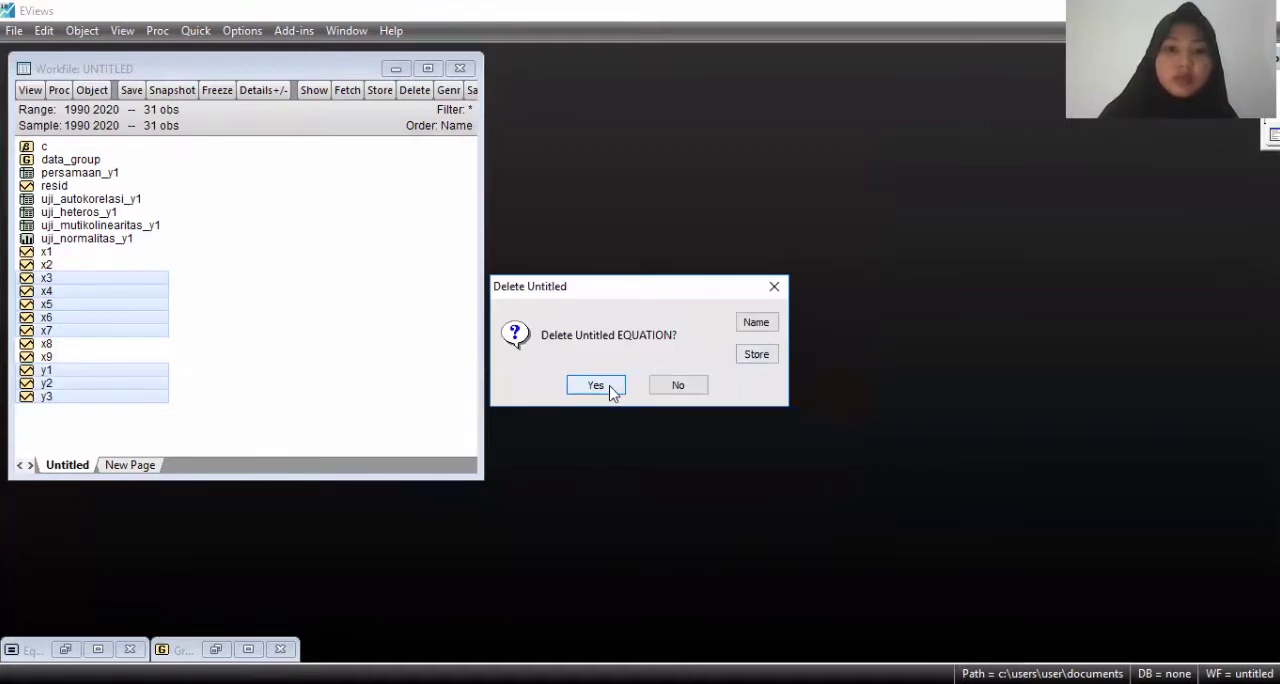
{"action": "left_click", "coordinate": [610, 387]}
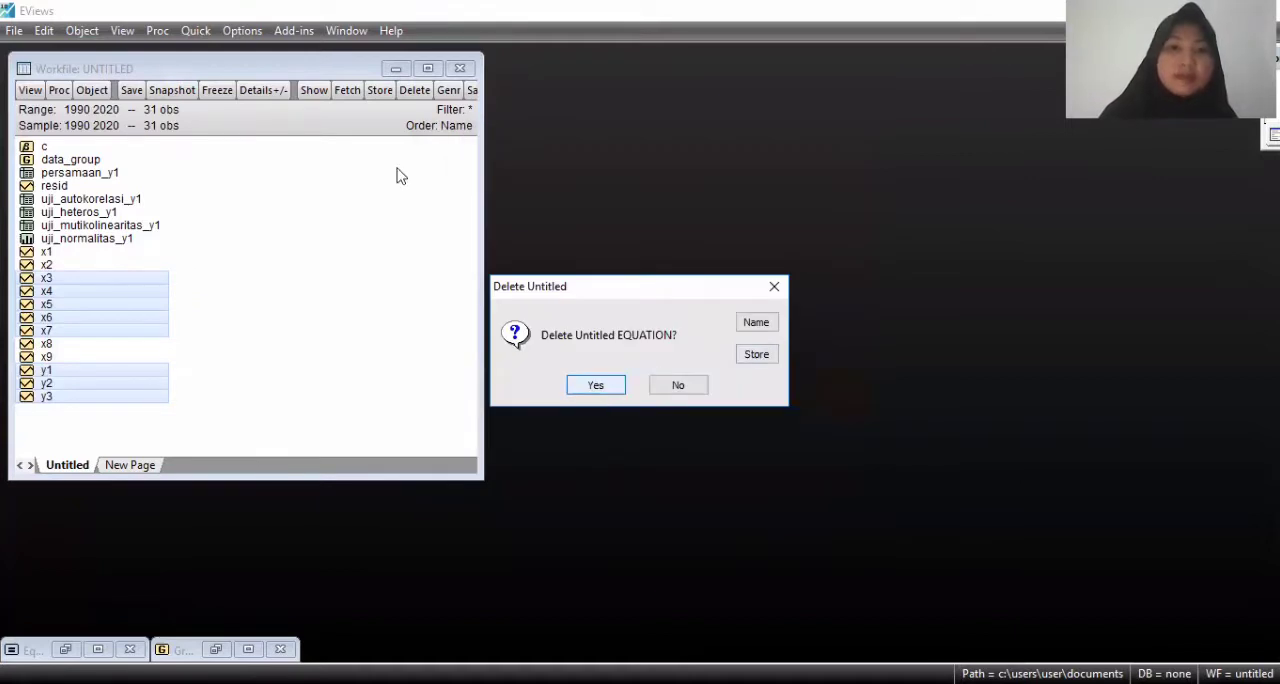
{"action": "left_click", "coordinate": [434, 111]}
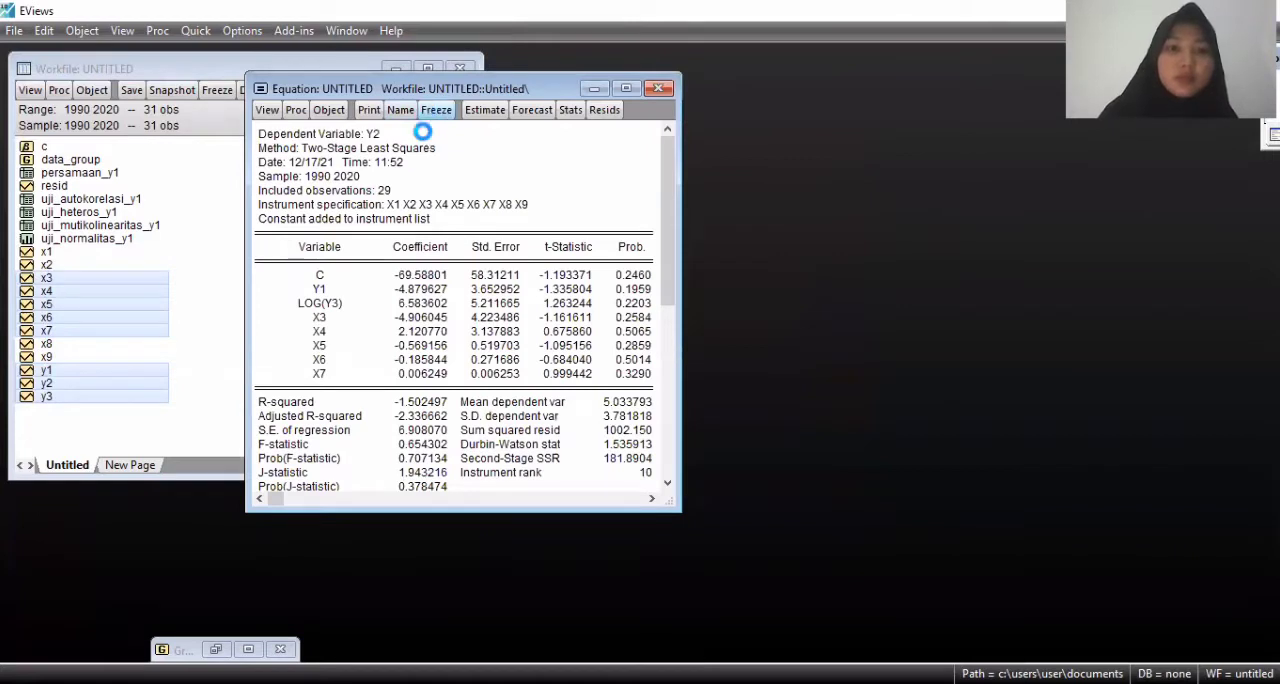
- Name the frozen estimation output persamaan_y2 and close its table
{"action": "left_click", "coordinate": [427, 137]}
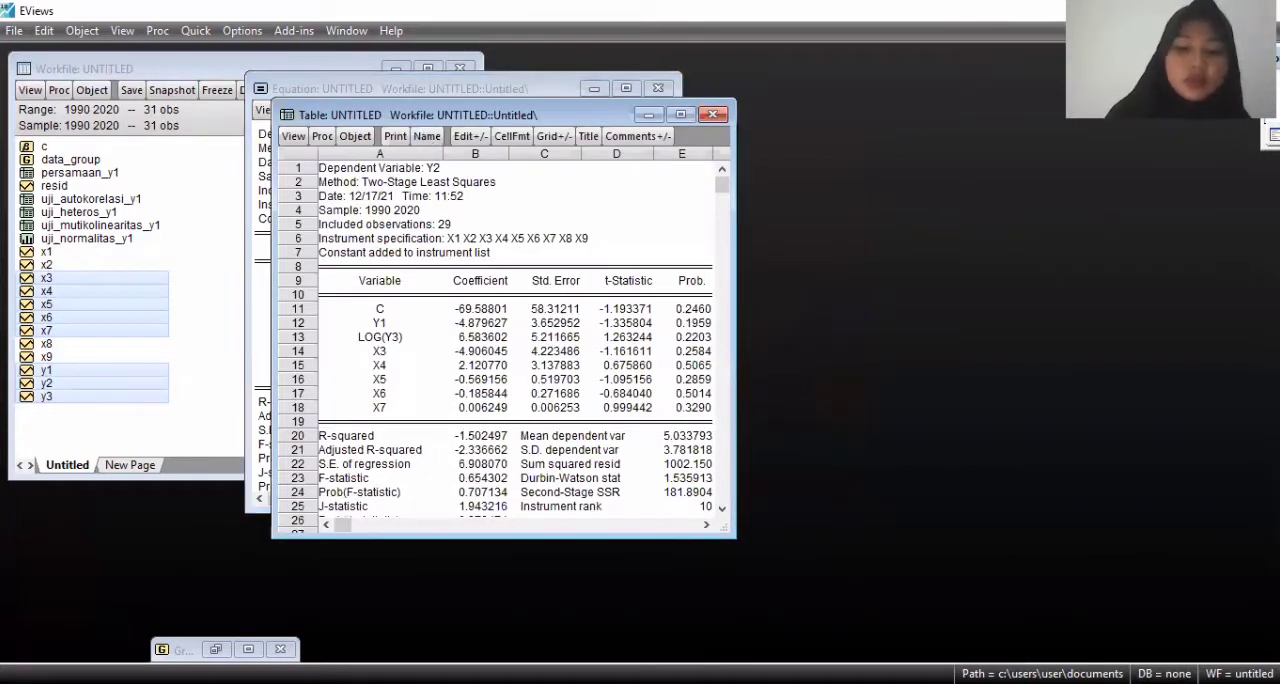
{"action": "type", "text": "uji_"}
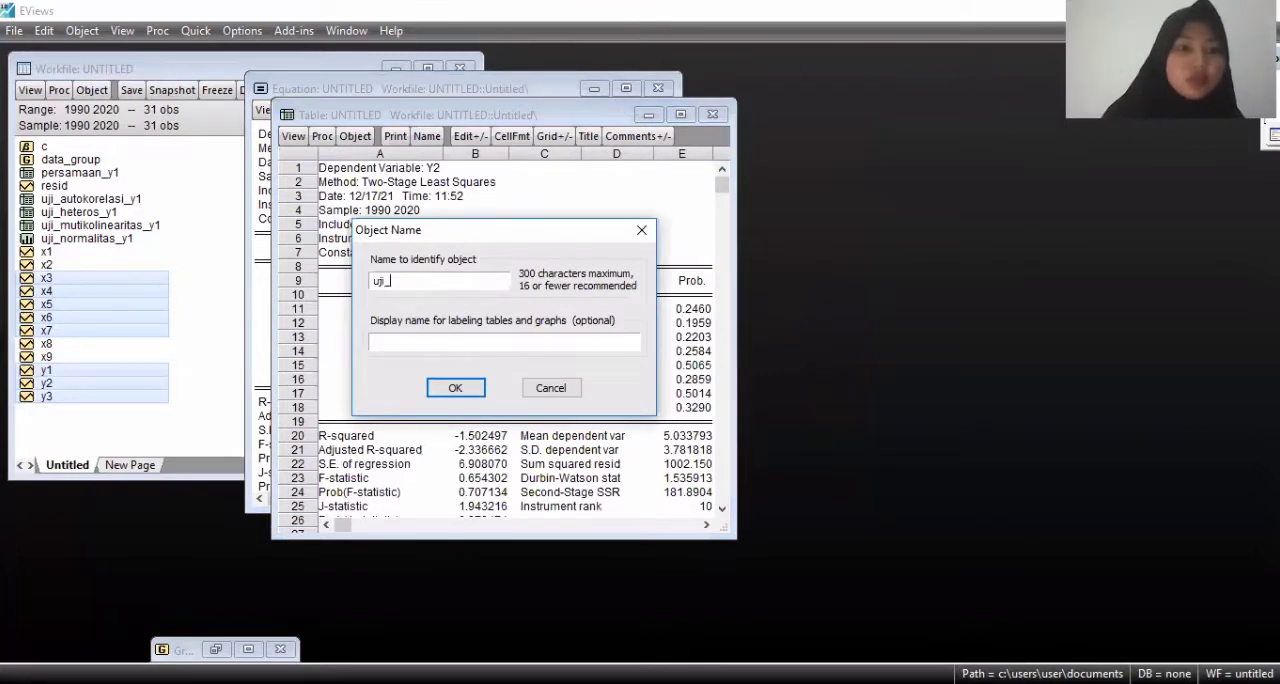
{"action": "key", "text": "BackSpace"}
{"action": "key", "text": "BackSpace"}
{"action": "key", "text": "BackSpace"}
{"action": "key", "text": "BackSpace"}
{"action": "type", "text": "p"}
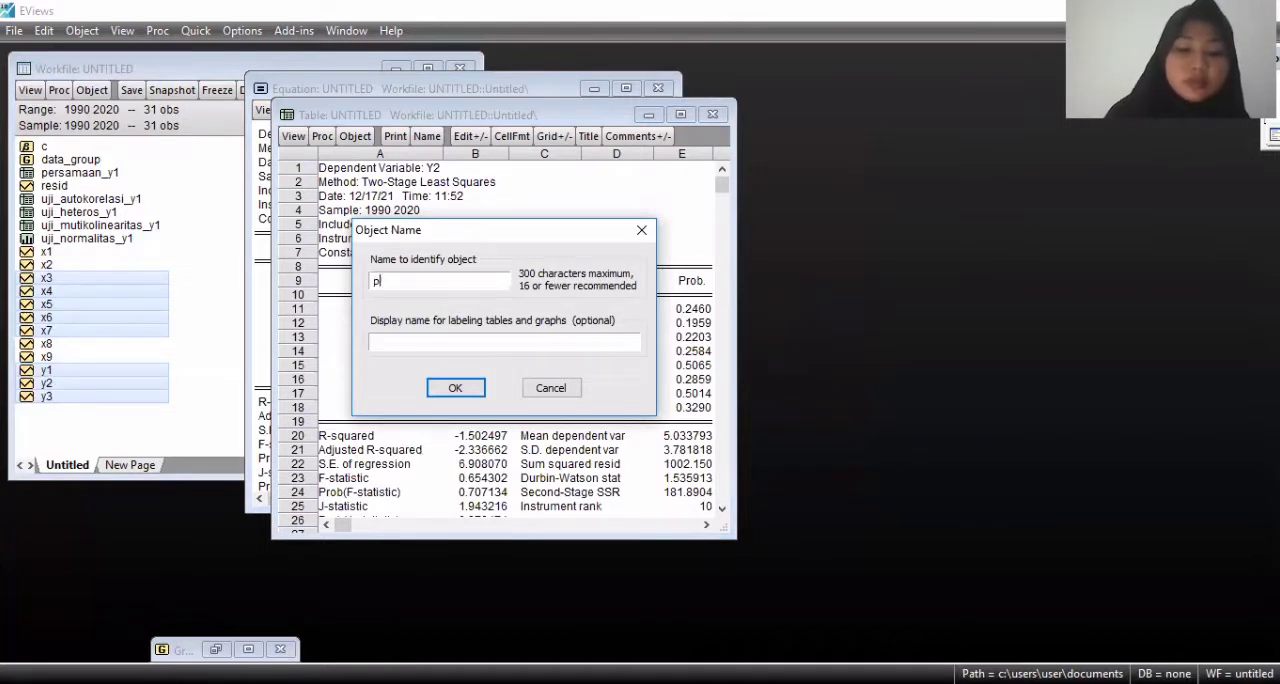
{"action": "type", "text": "ersamaan"}
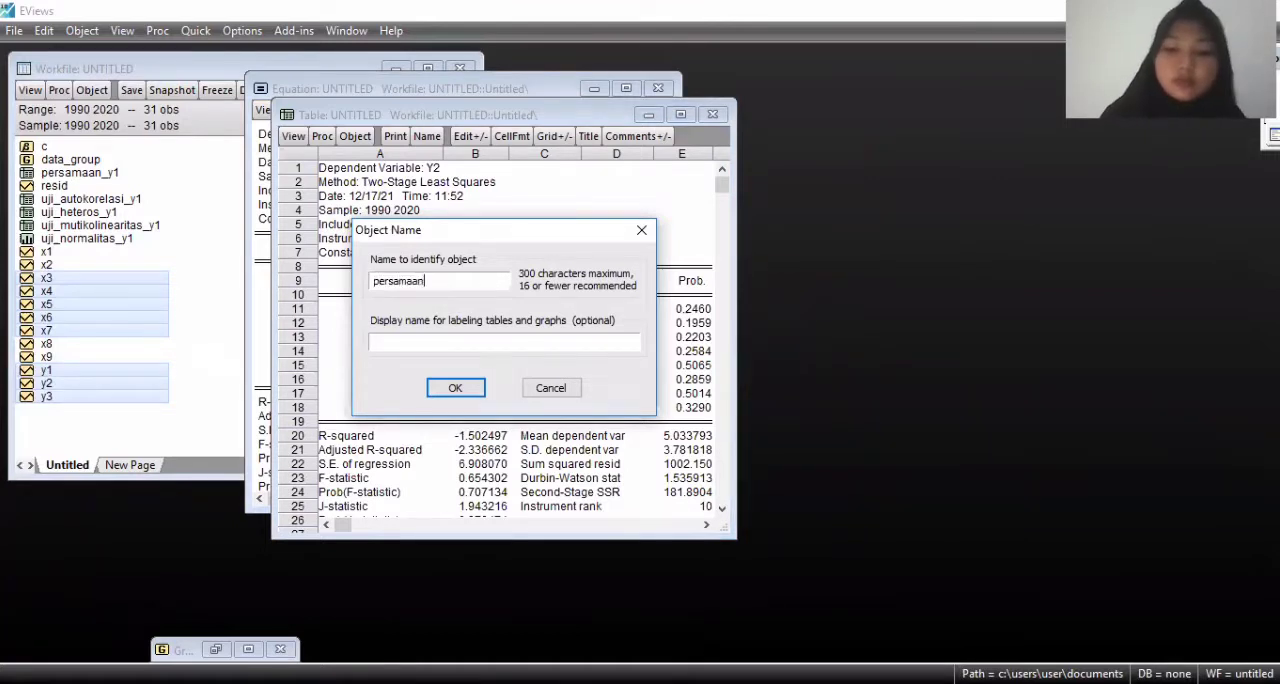
{"action": "type", "text": "_"}
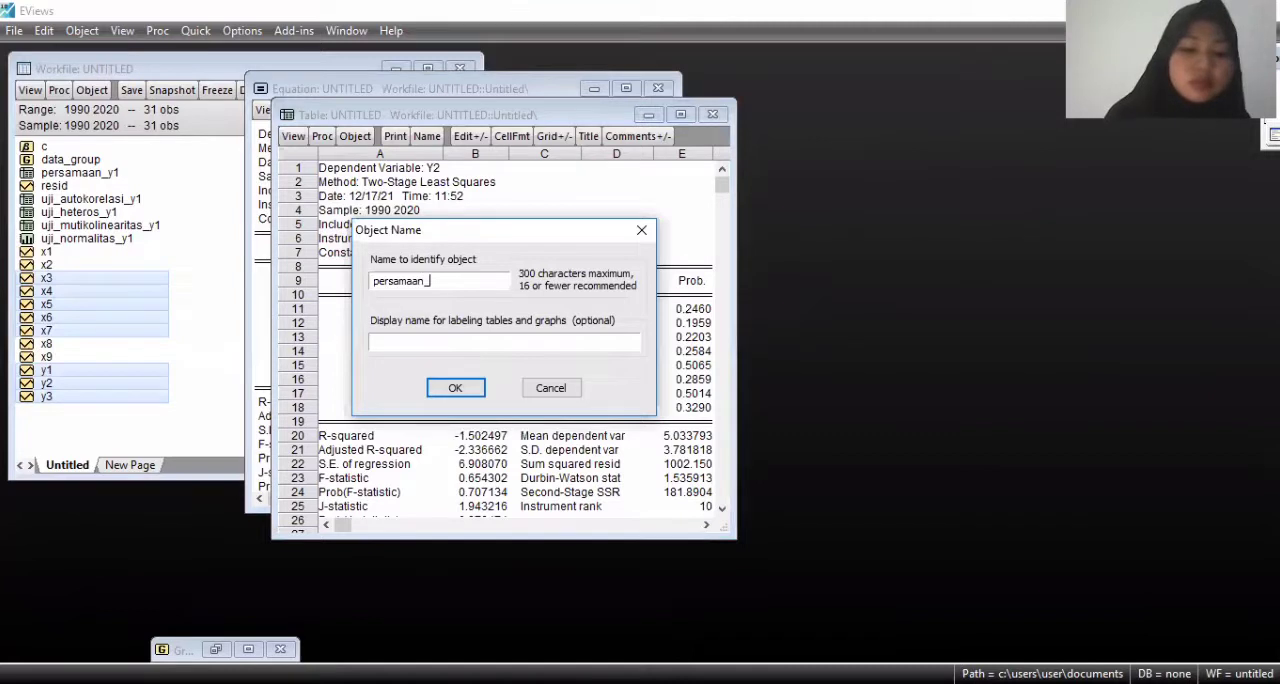
{"action": "type", "text": "y2"}
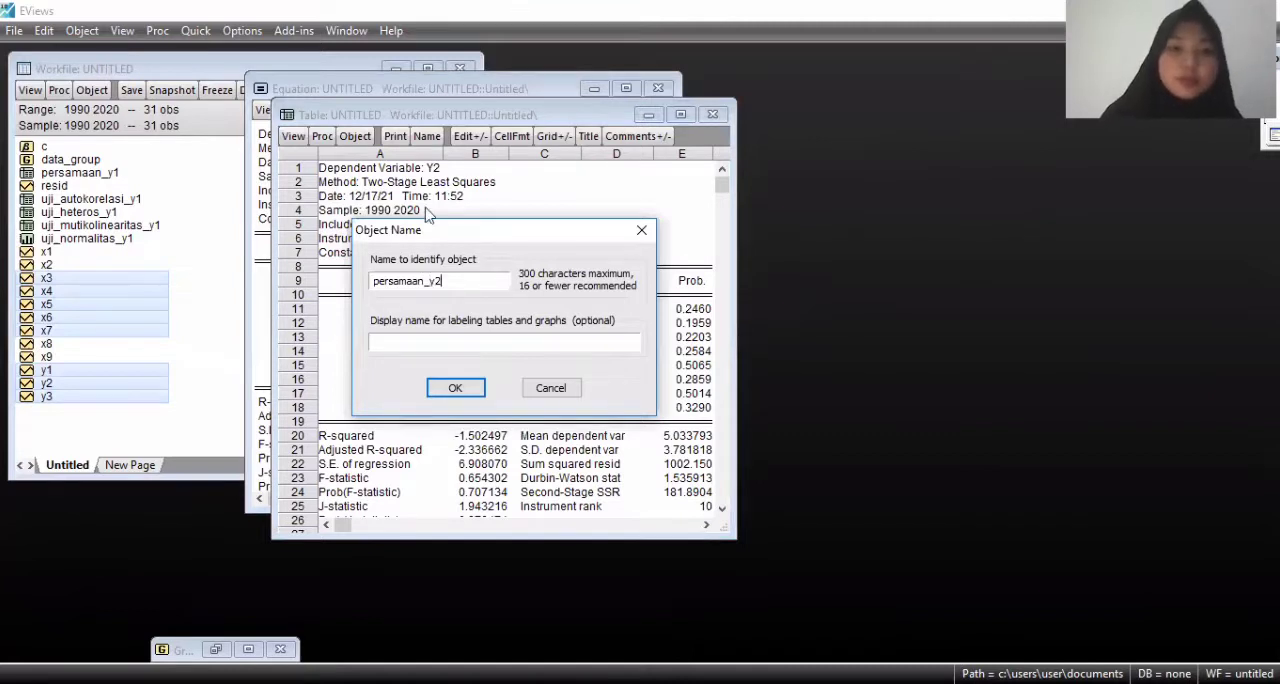
{"action": "left_click", "coordinate": [456, 390]}
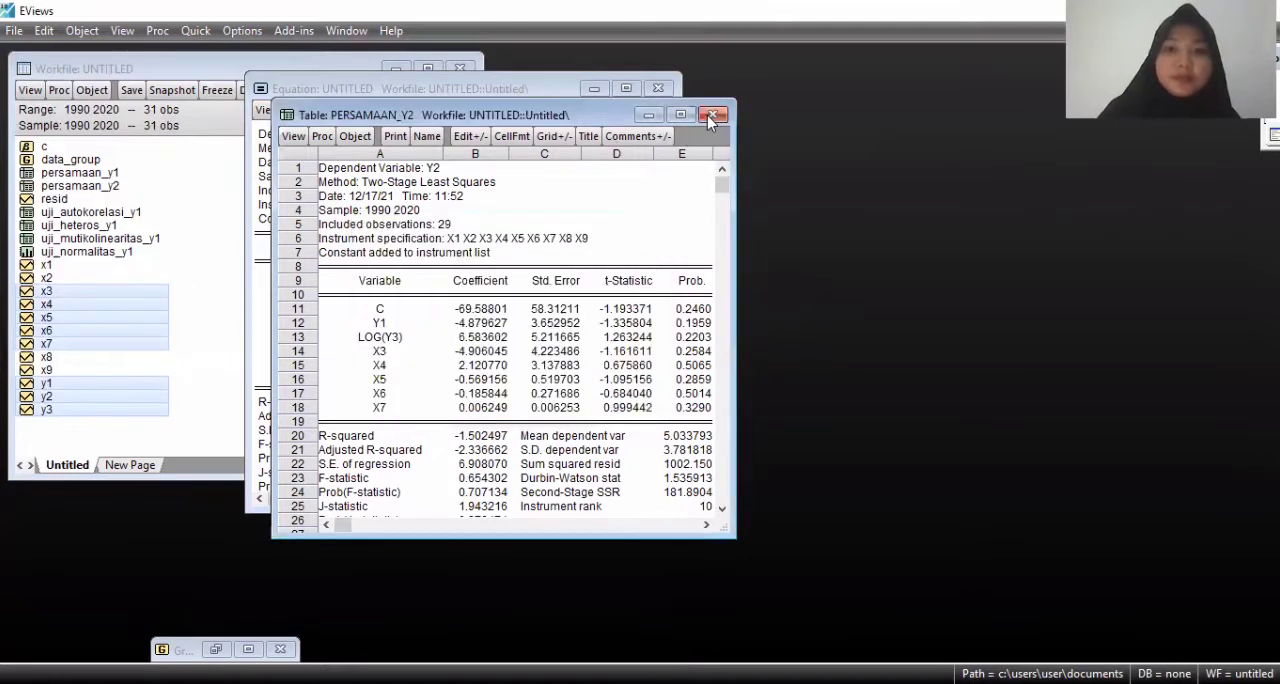
{"action": "left_click", "coordinate": [712, 115]}
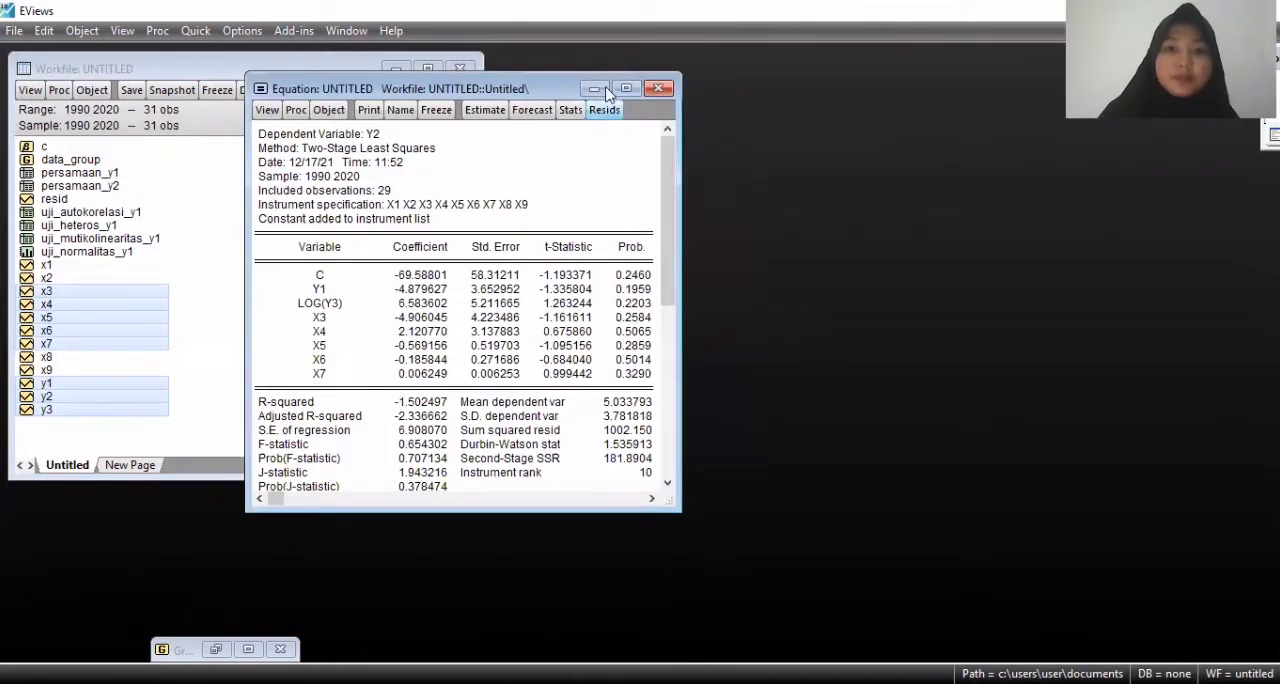
- Run the histogram normality test on the y2 equation's residuals and freeze the result as a graph
{"action": "left_click", "coordinate": [267, 112]}
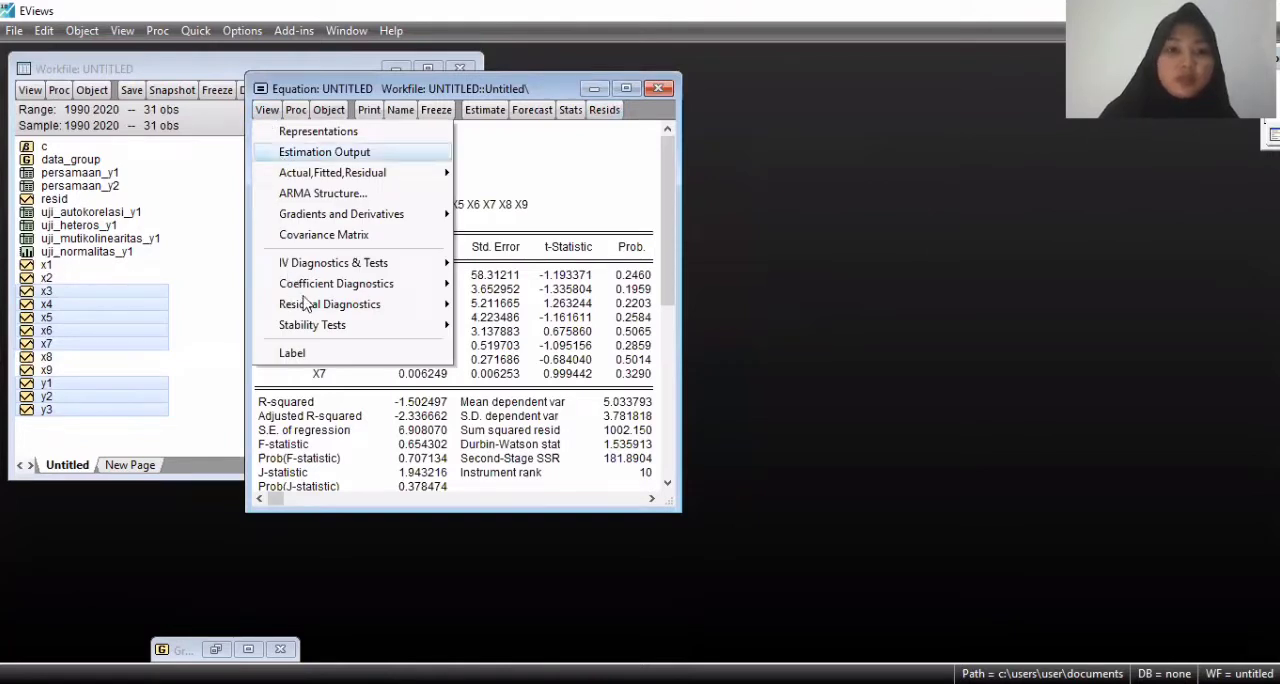
{"action": "mouse_move", "coordinate": [391, 292]}
{"action": "mouse_move", "coordinate": [437, 313]}
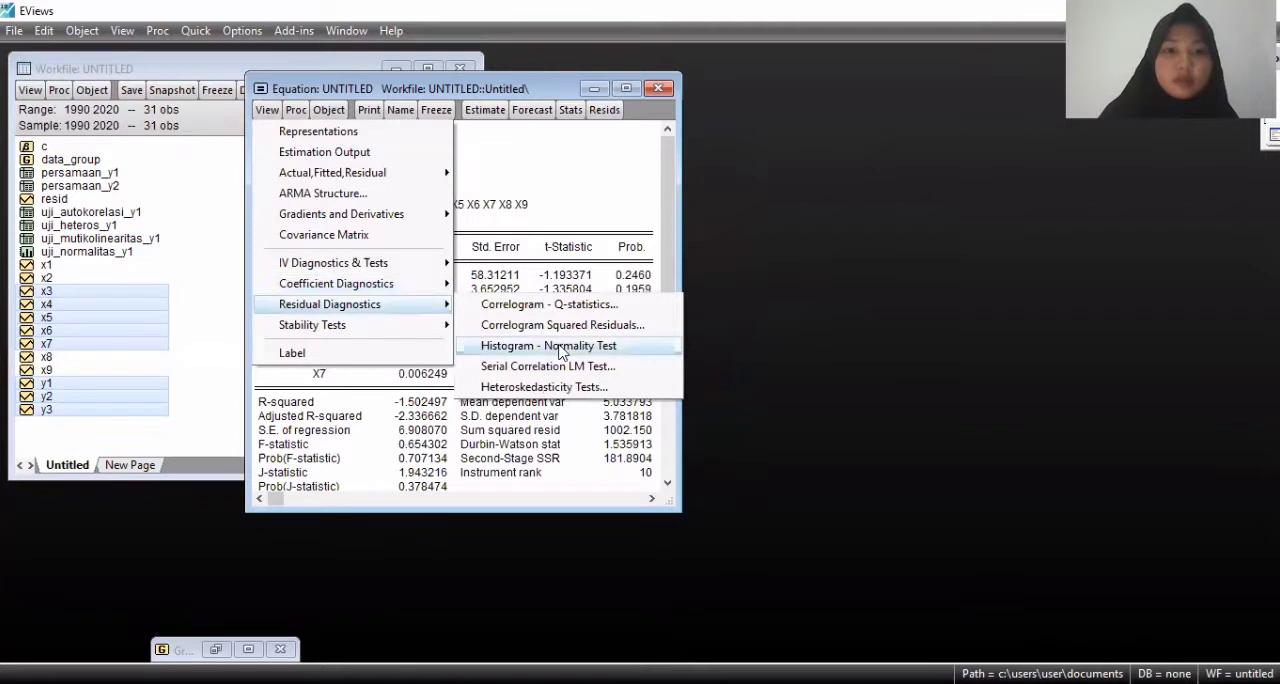
{"action": "left_click", "coordinate": [540, 345]}
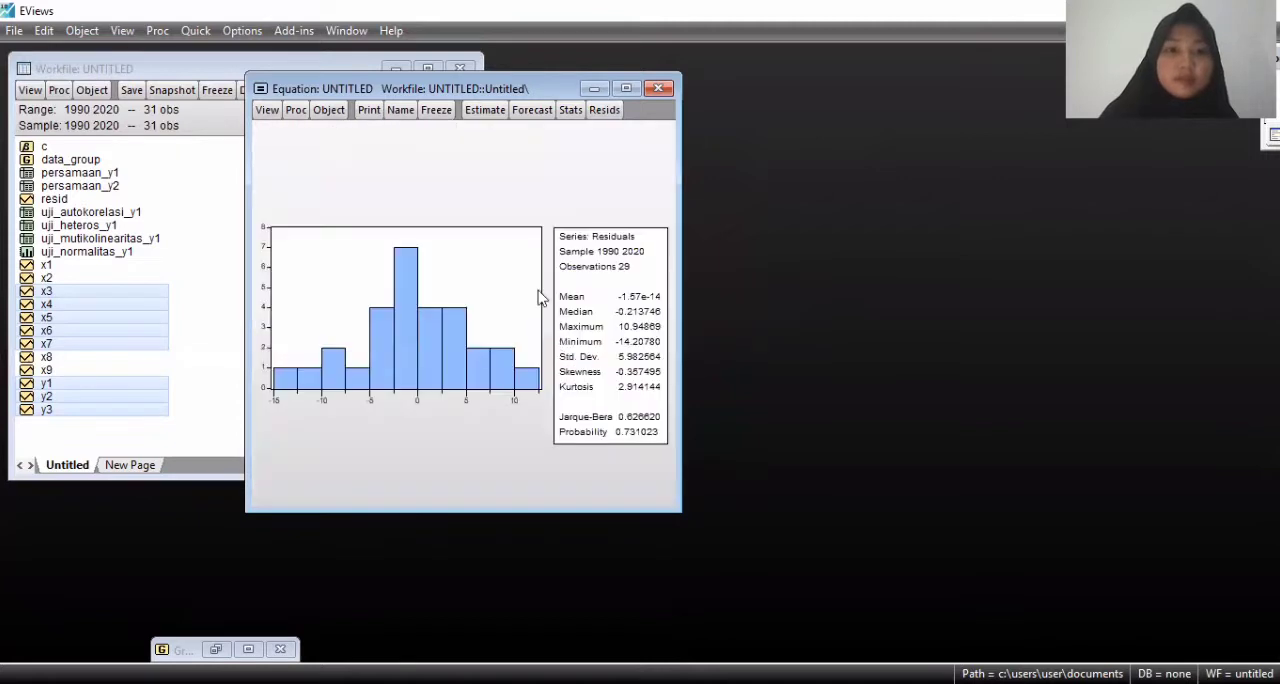
{"action": "left_click", "coordinate": [445, 112]}
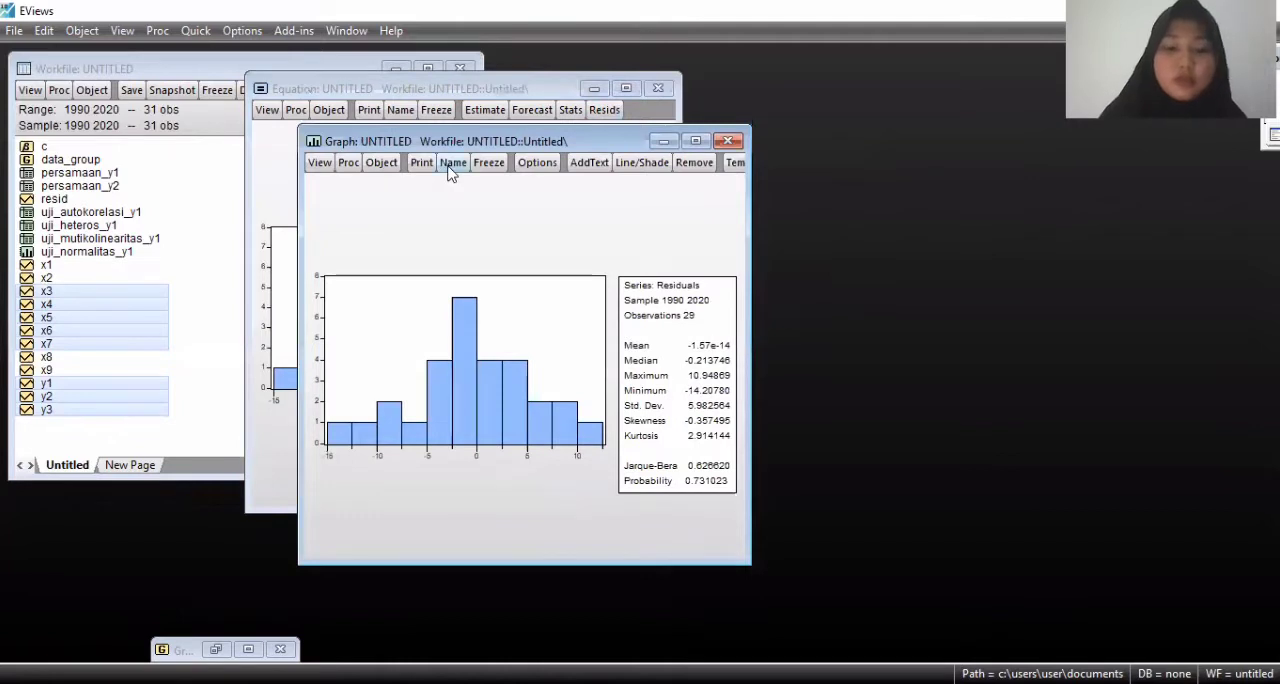
- Name the frozen normality graph uji_normalitas_y2 and close it
{"action": "left_click", "coordinate": [450, 165]}
{"action": "type", "text": "uji_"}
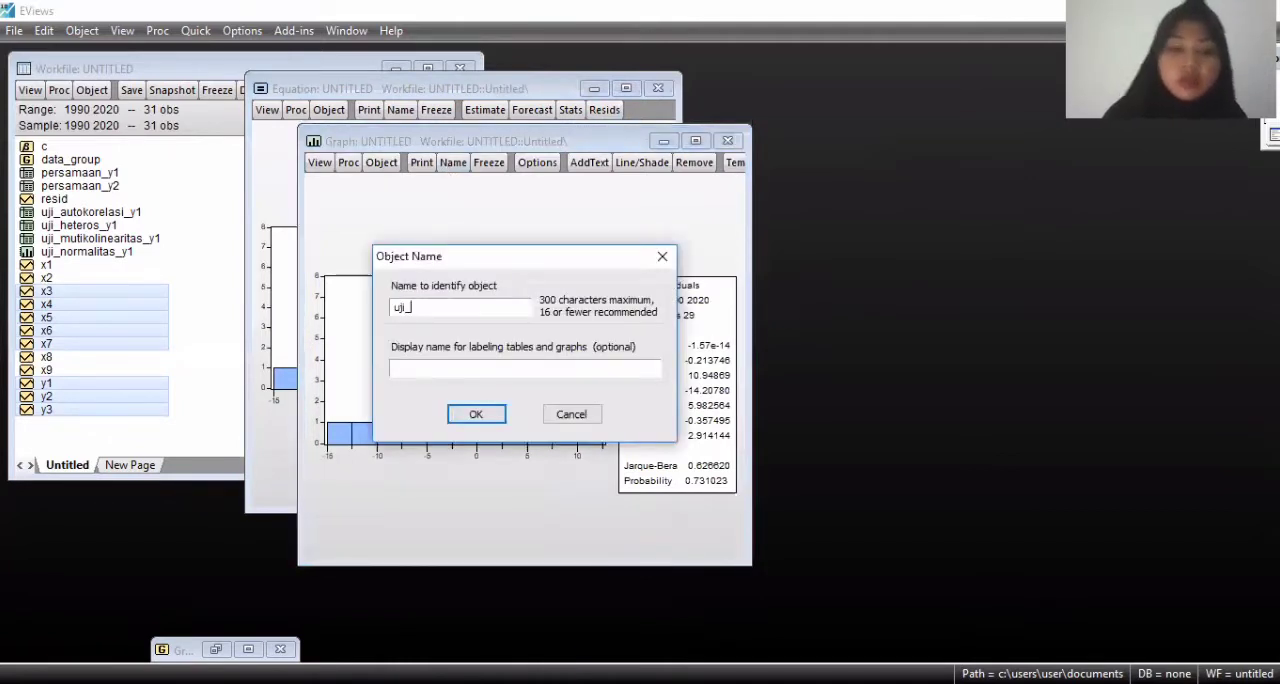
{"action": "type", "text": "normalitas"}
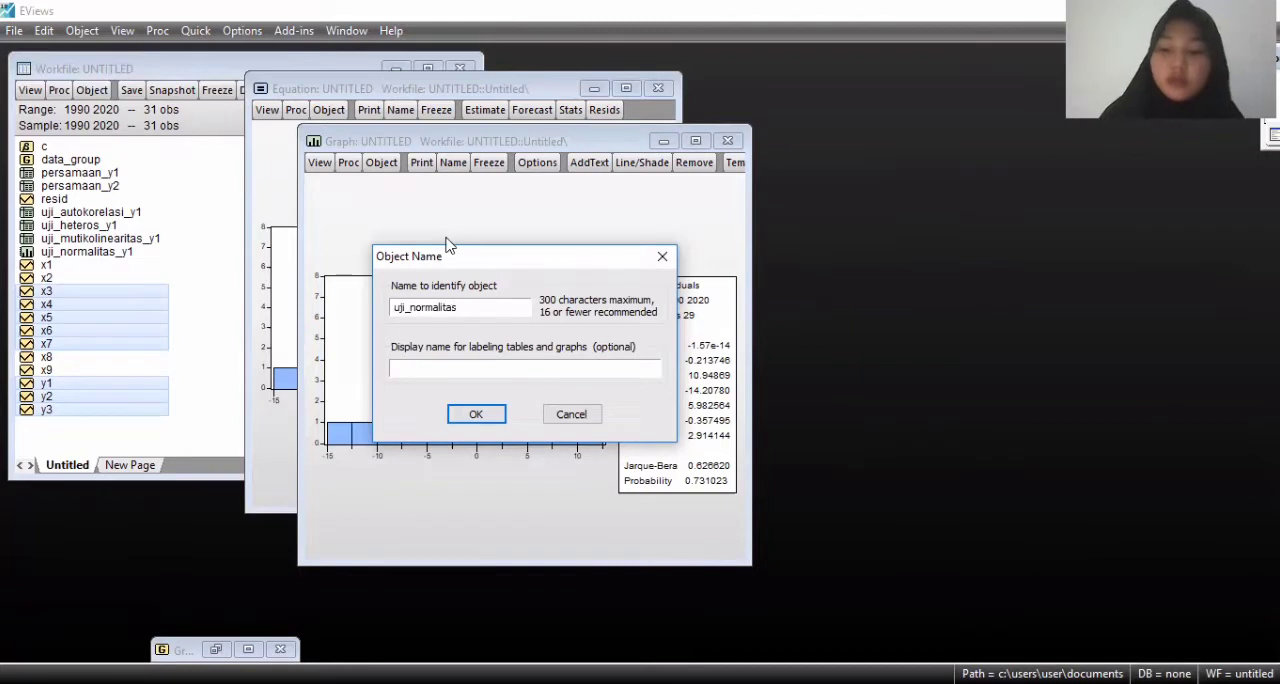
{"action": "type", "text": "_"}
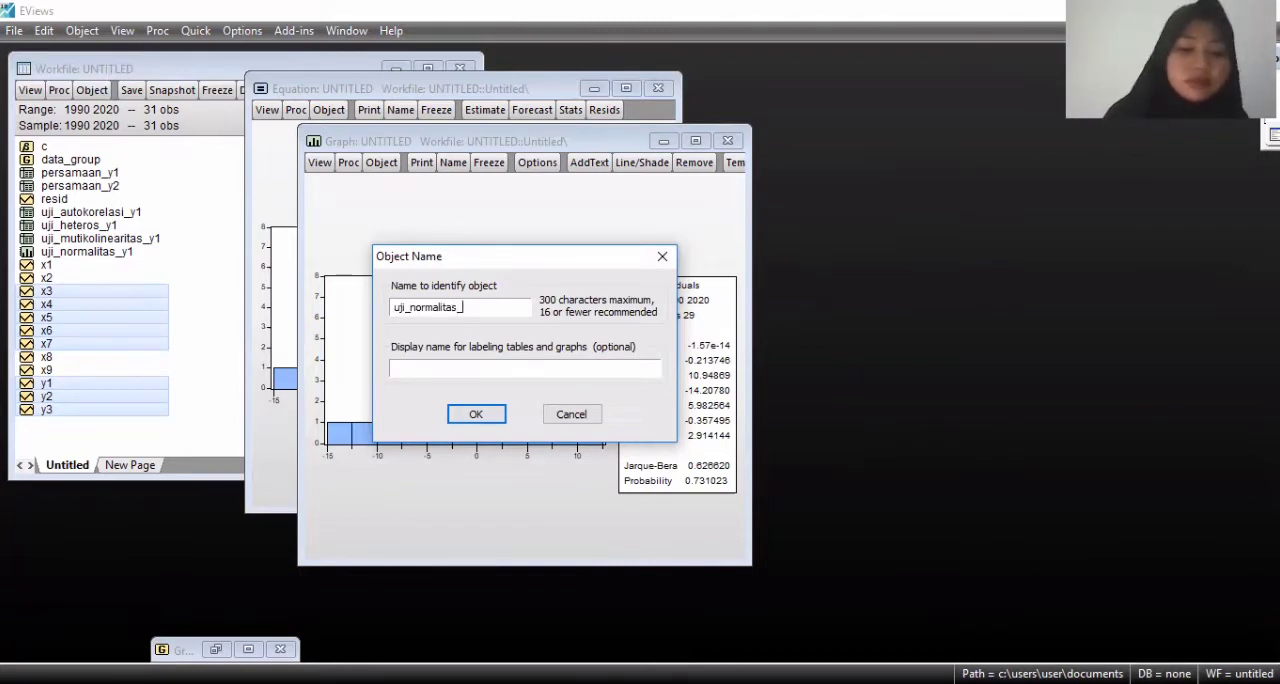
{"action": "type", "text": "y2"}
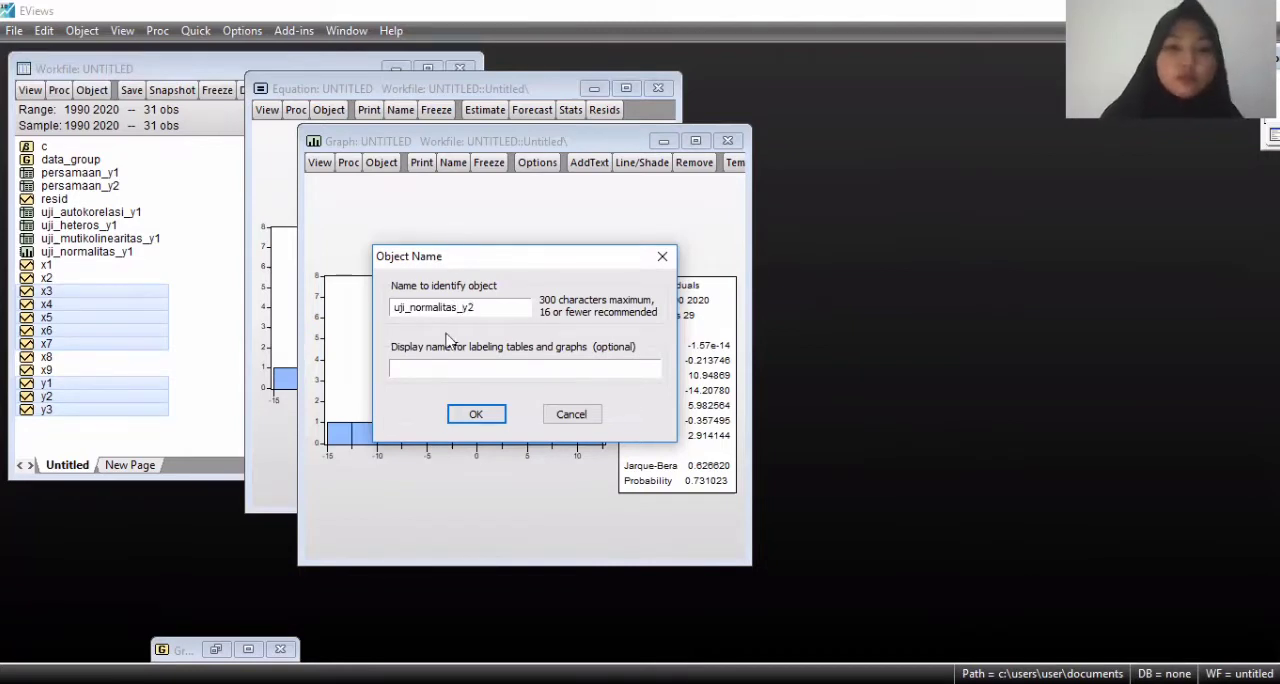
{"action": "left_click", "coordinate": [468, 411]}
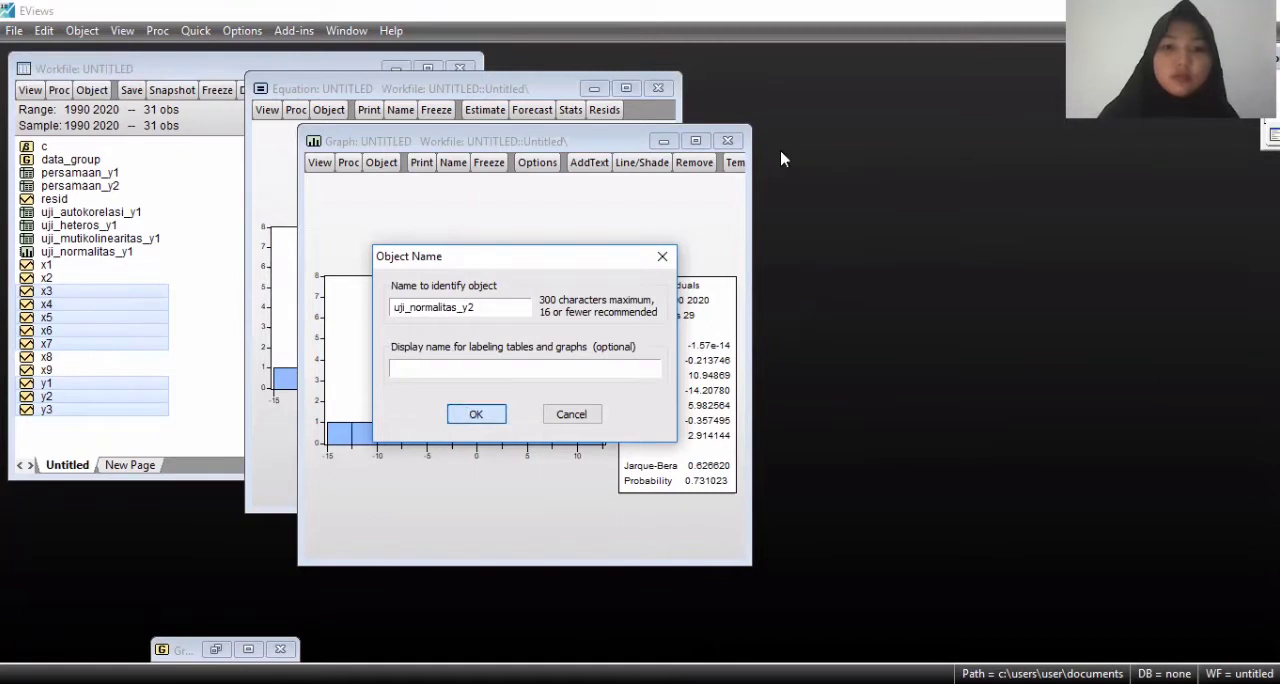
{"action": "left_click", "coordinate": [727, 142]}
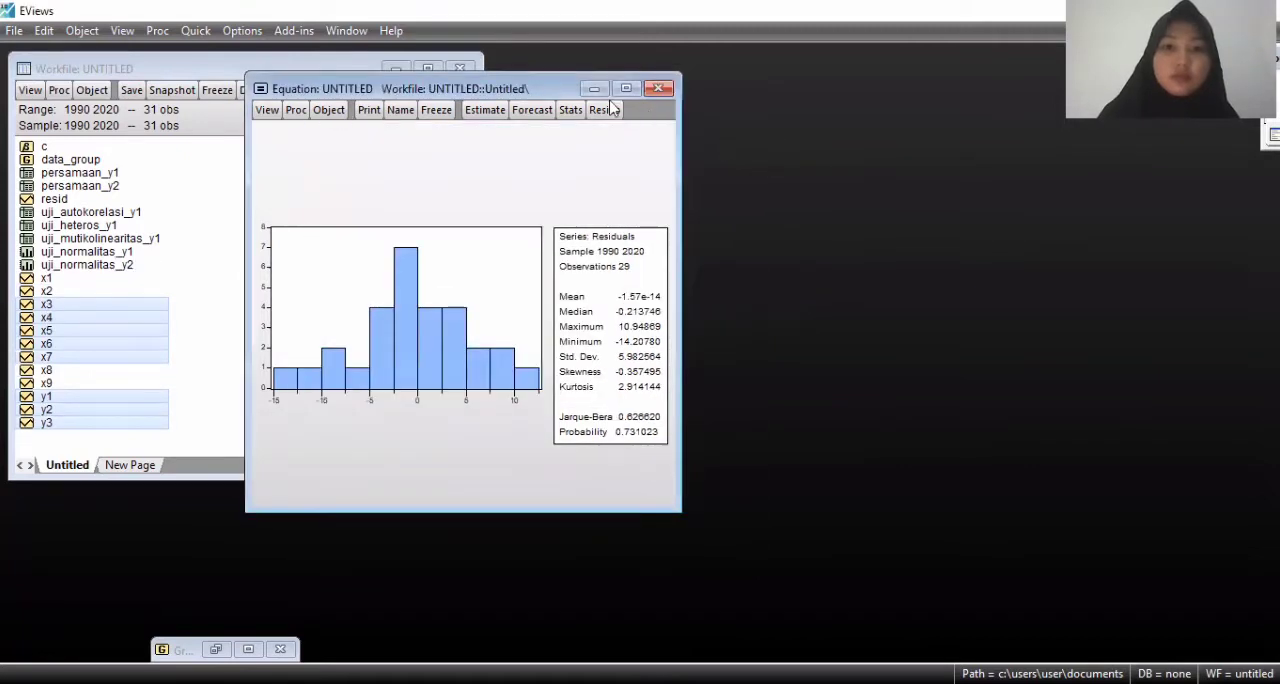
- Run the serial correlation LM test on the y2 equation with 2 lags and freeze the result as a table
{"action": "left_click", "coordinate": [266, 112]}
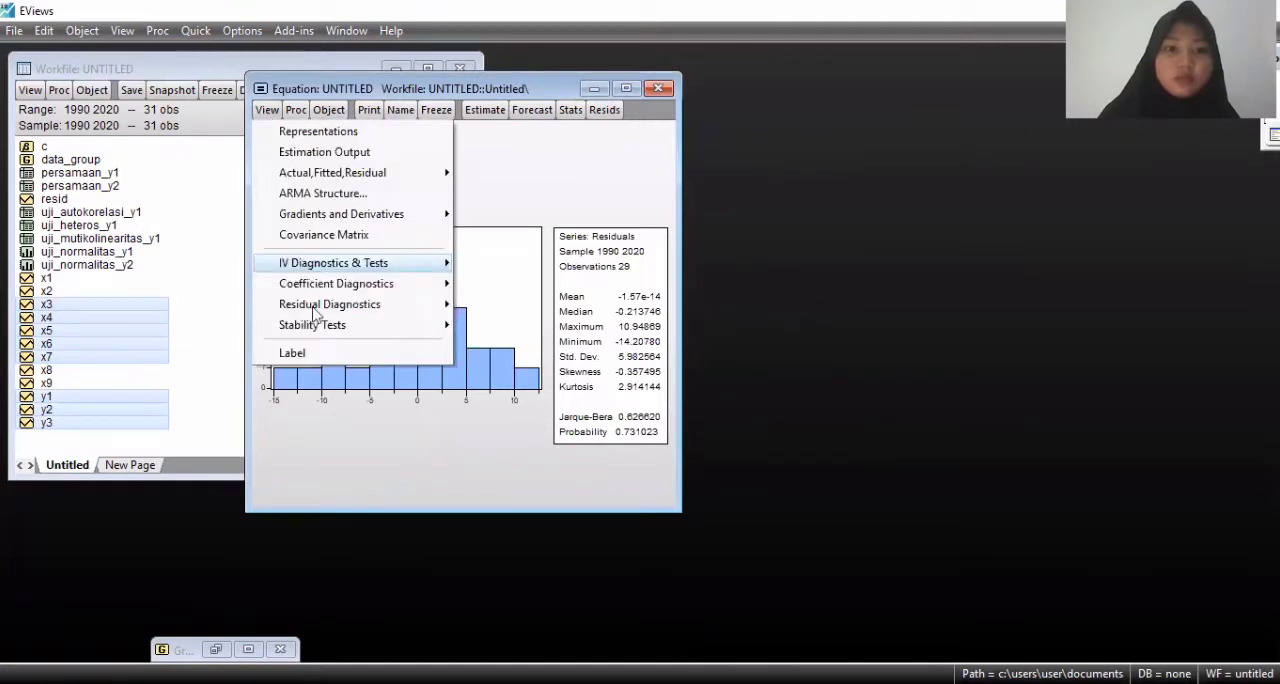
{"action": "mouse_move", "coordinate": [430, 304]}
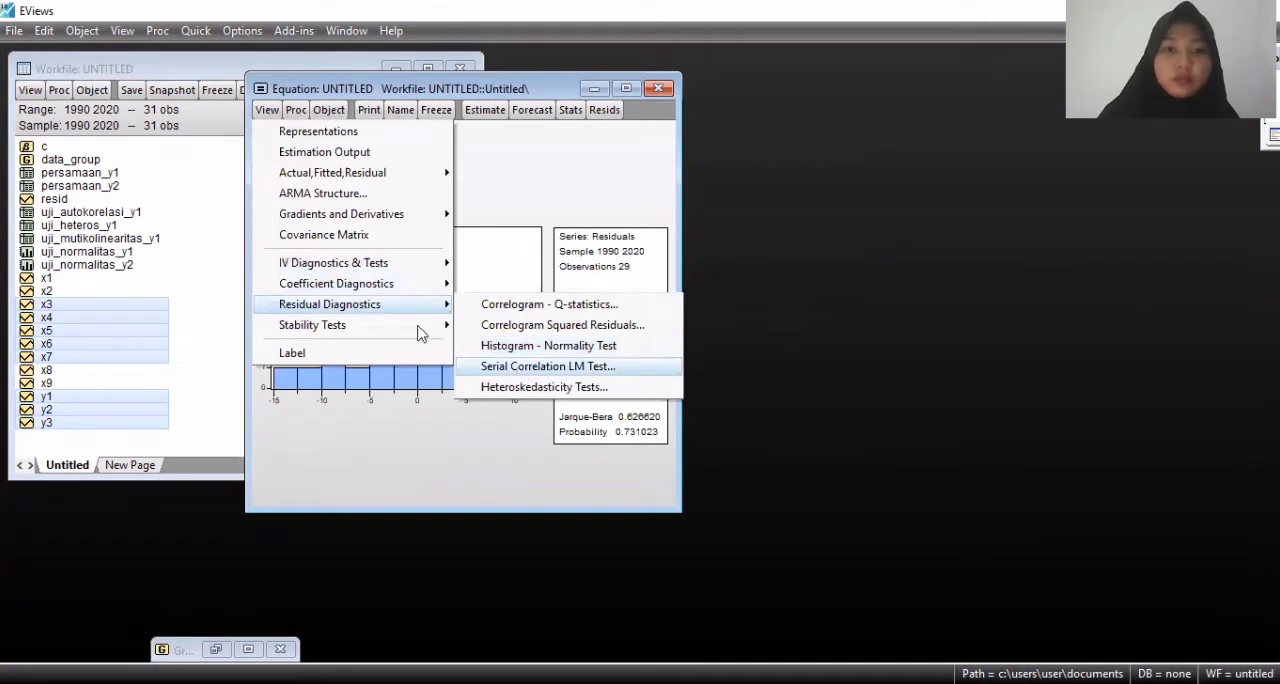
{"action": "left_click", "coordinate": [548, 366]}
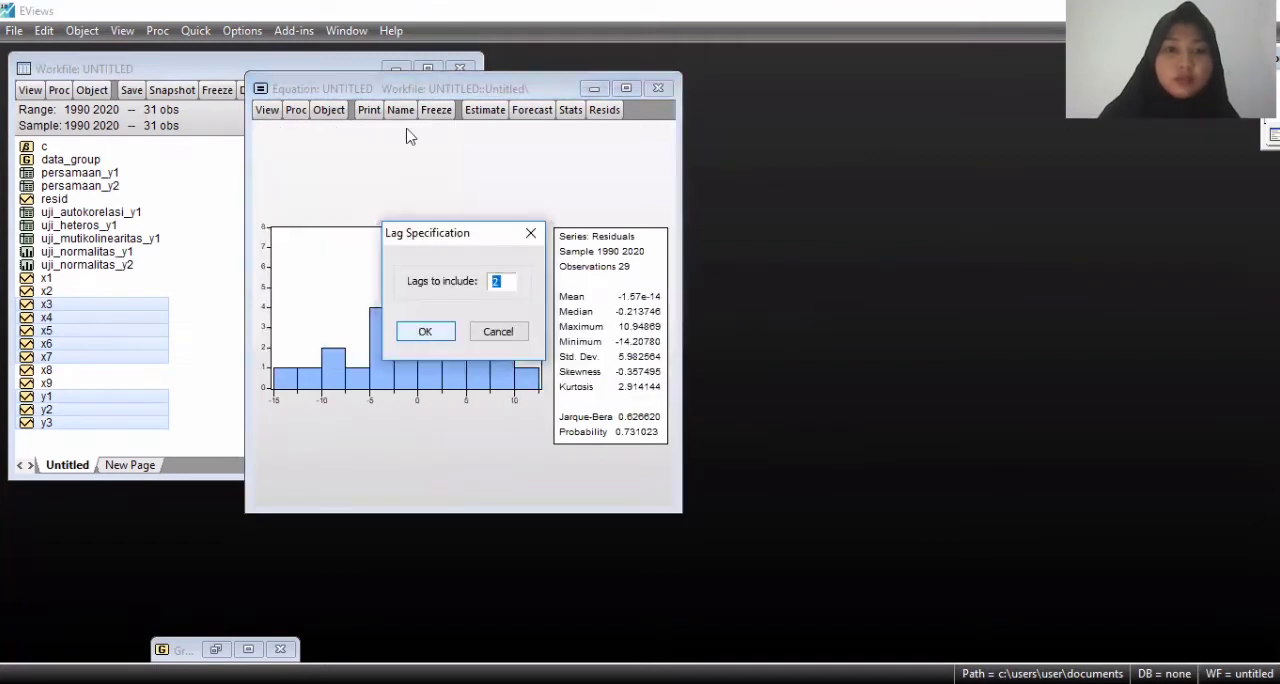
{"action": "key", "text": "Return"}
{"action": "left_click", "coordinate": [436, 110]}
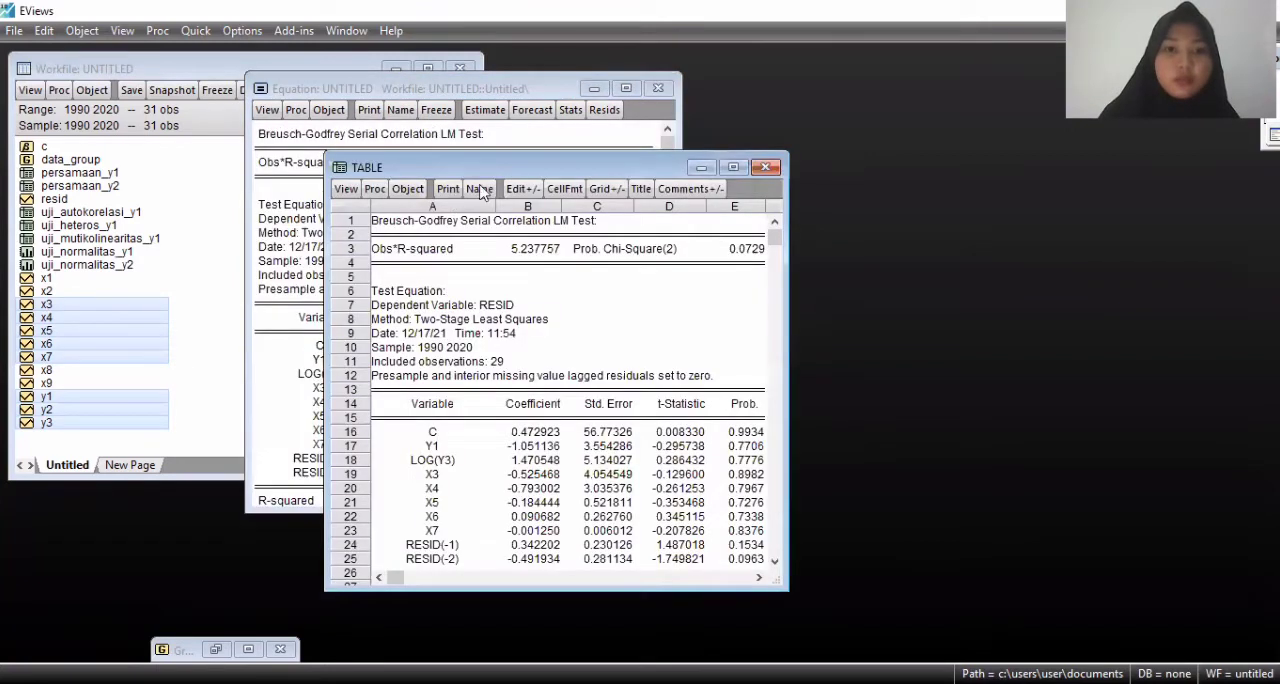
- Name the frozen serial correlation table uji_autokorelasi_y2 and close it
{"action": "left_click", "coordinate": [486, 190]}
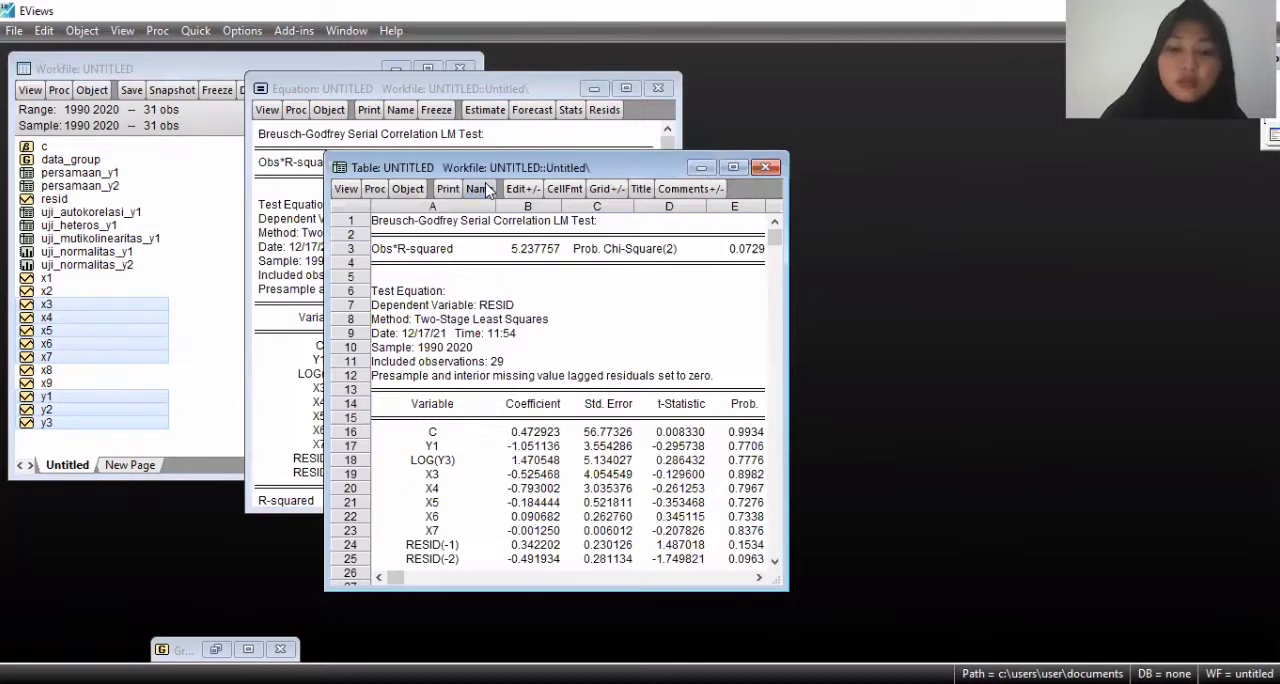
{"action": "type", "text": "uji"}
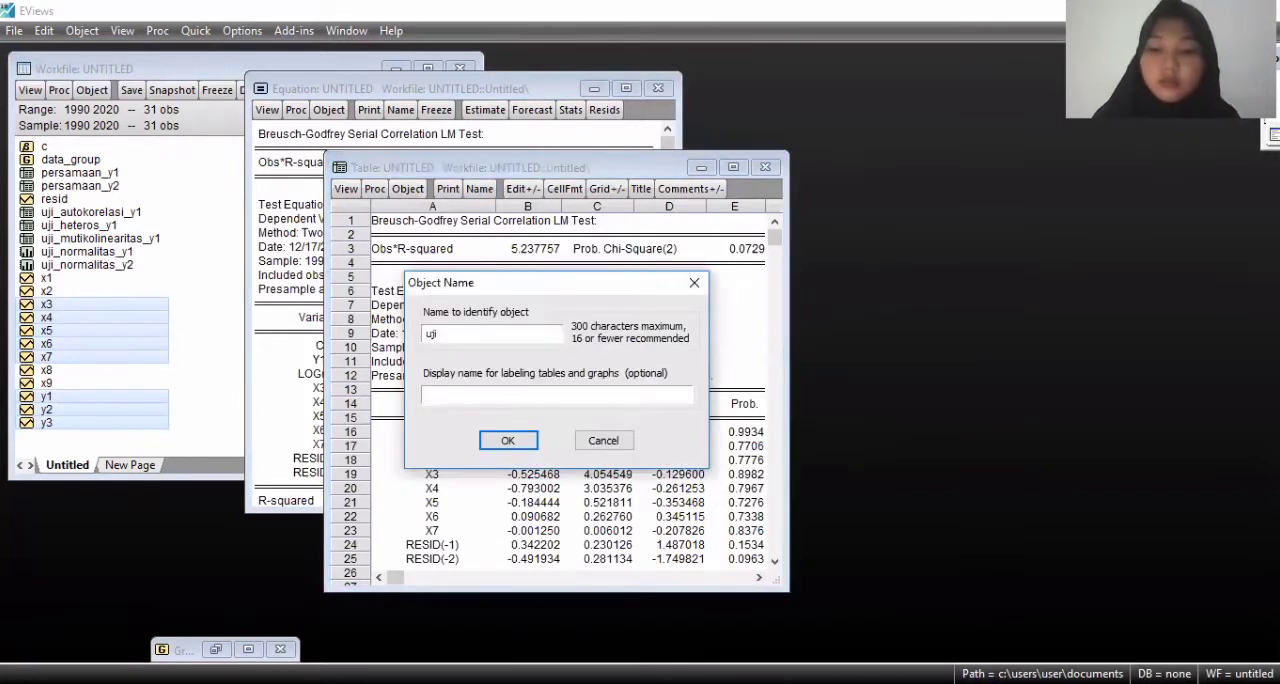
{"action": "type", "text": "_autokorelasi_"}
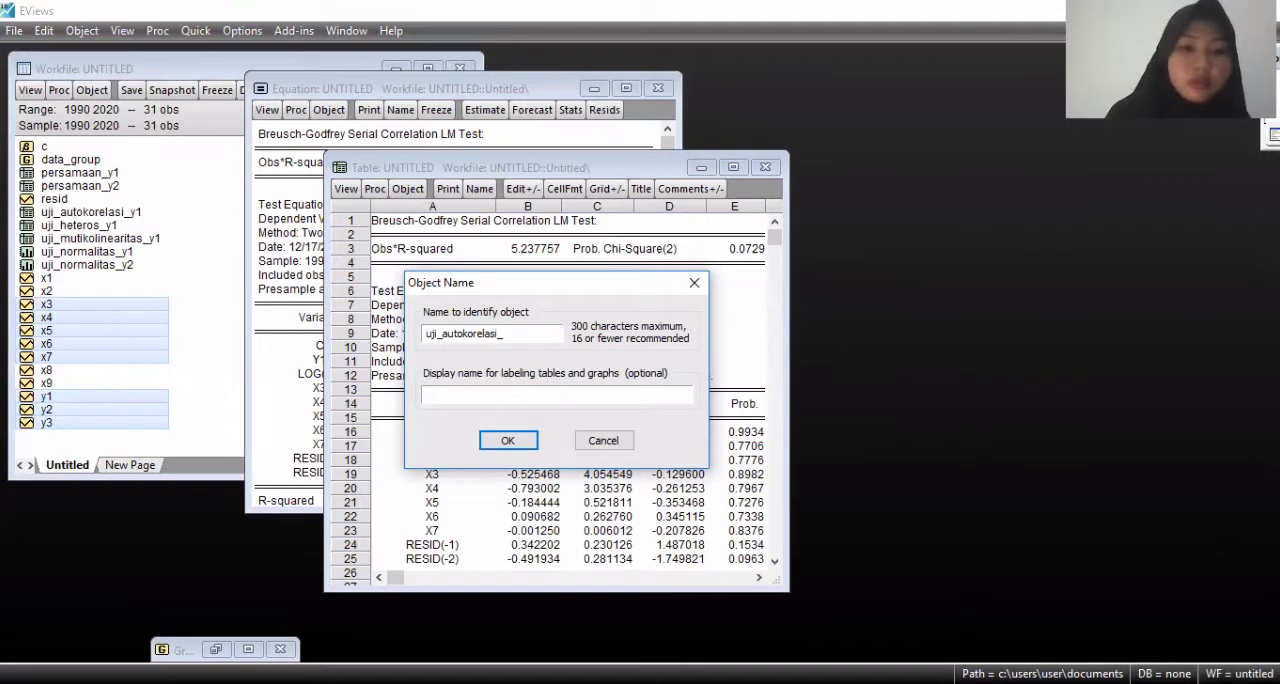
{"action": "type", "text": "y2"}
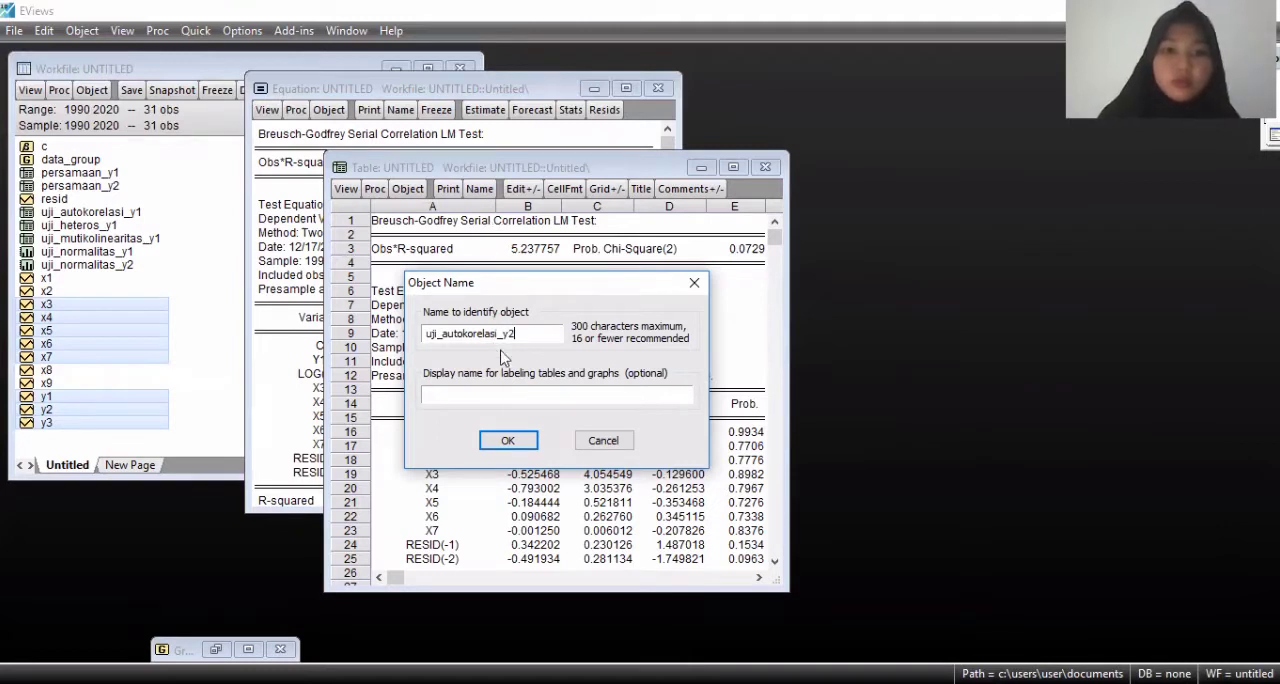
{"action": "left_click", "coordinate": [517, 445]}
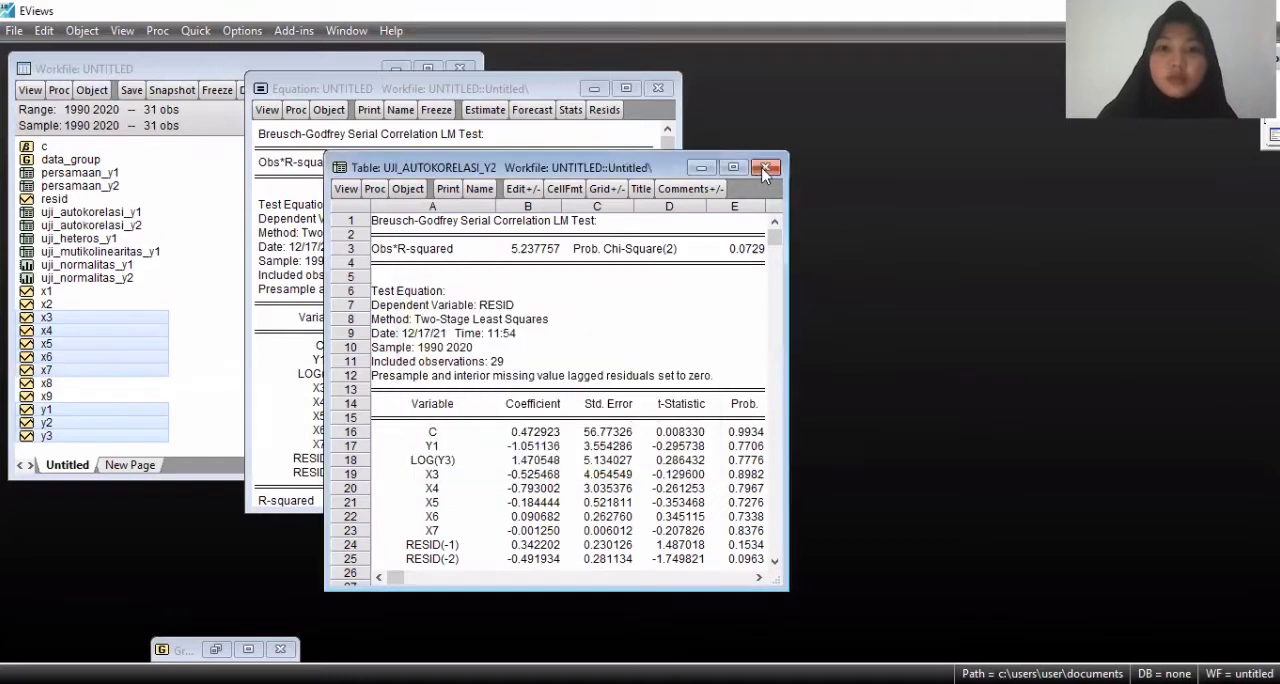
{"action": "left_click", "coordinate": [767, 168]}
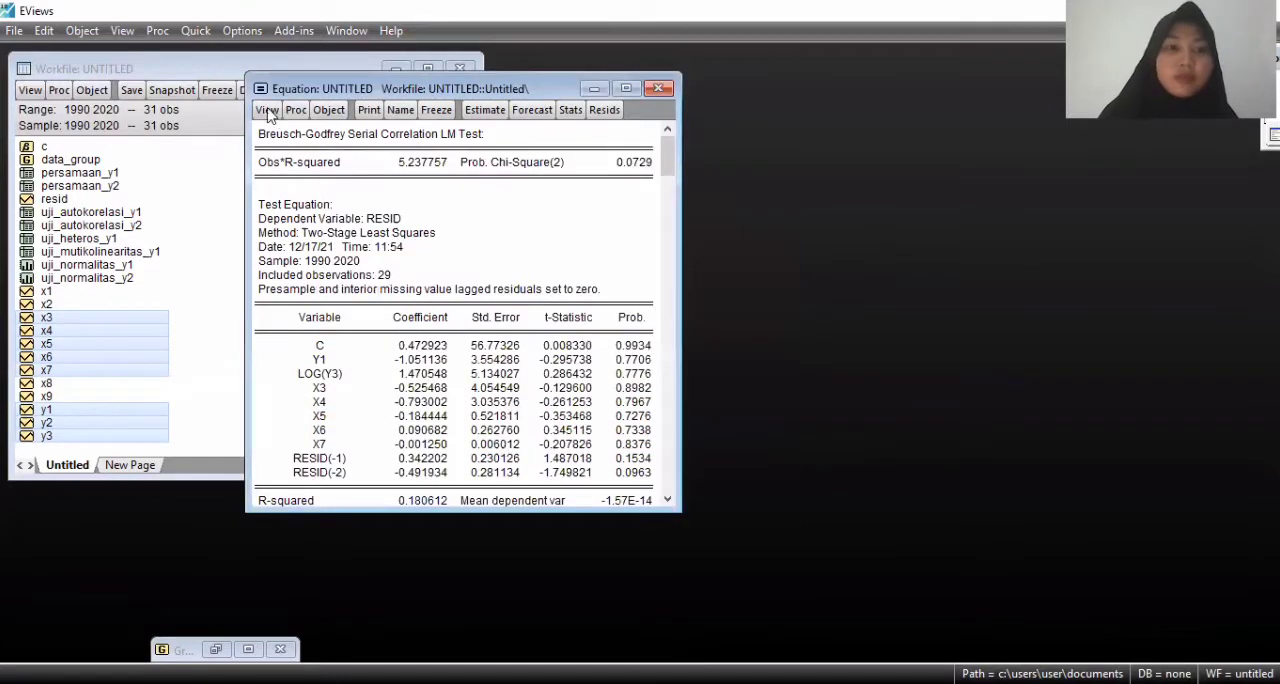
- Run the Breusch-Pagan-Godfrey heteroskedasticity test on the y2 equation with its default regressors and freeze the result as a table
{"action": "left_click", "coordinate": [268, 112]}
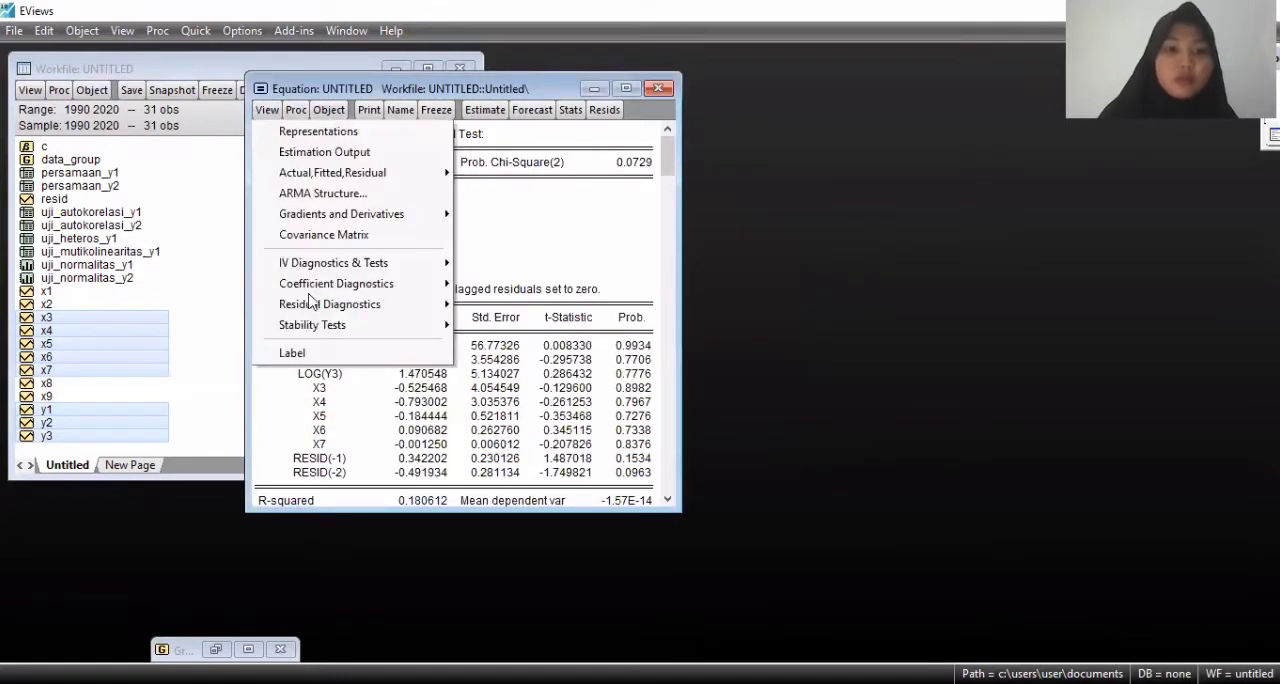
{"action": "mouse_move", "coordinate": [440, 305]}
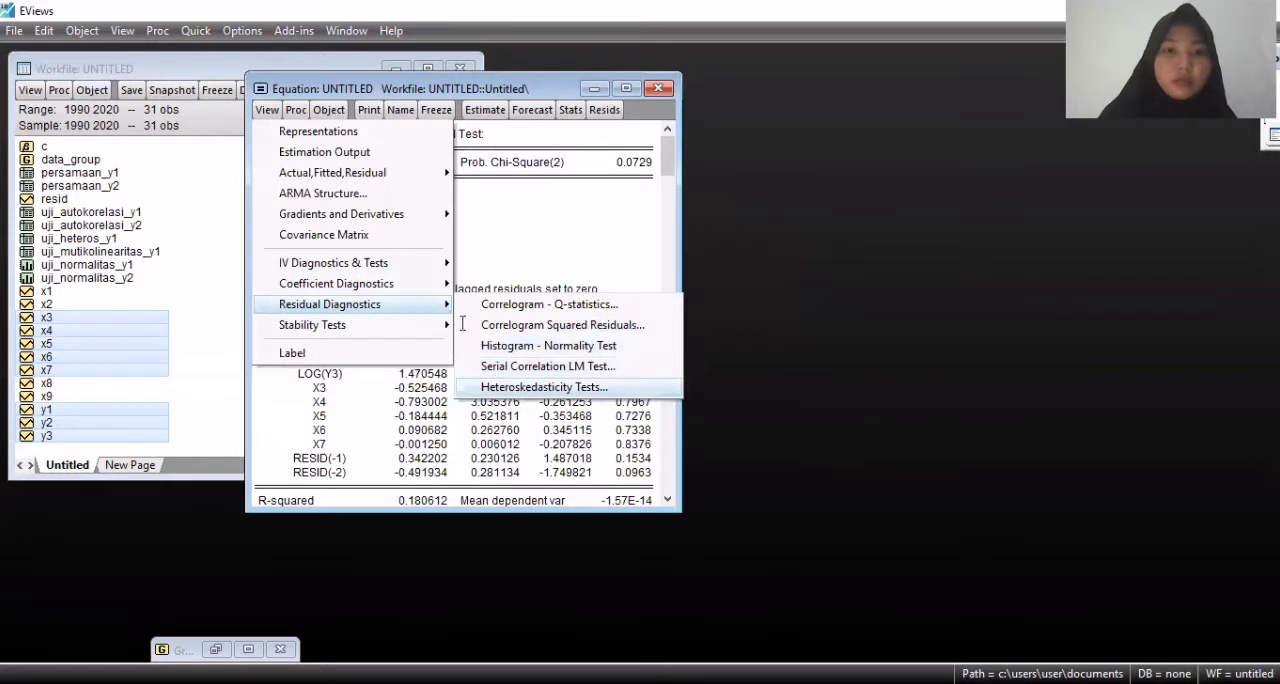
{"action": "left_click", "coordinate": [520, 388]}
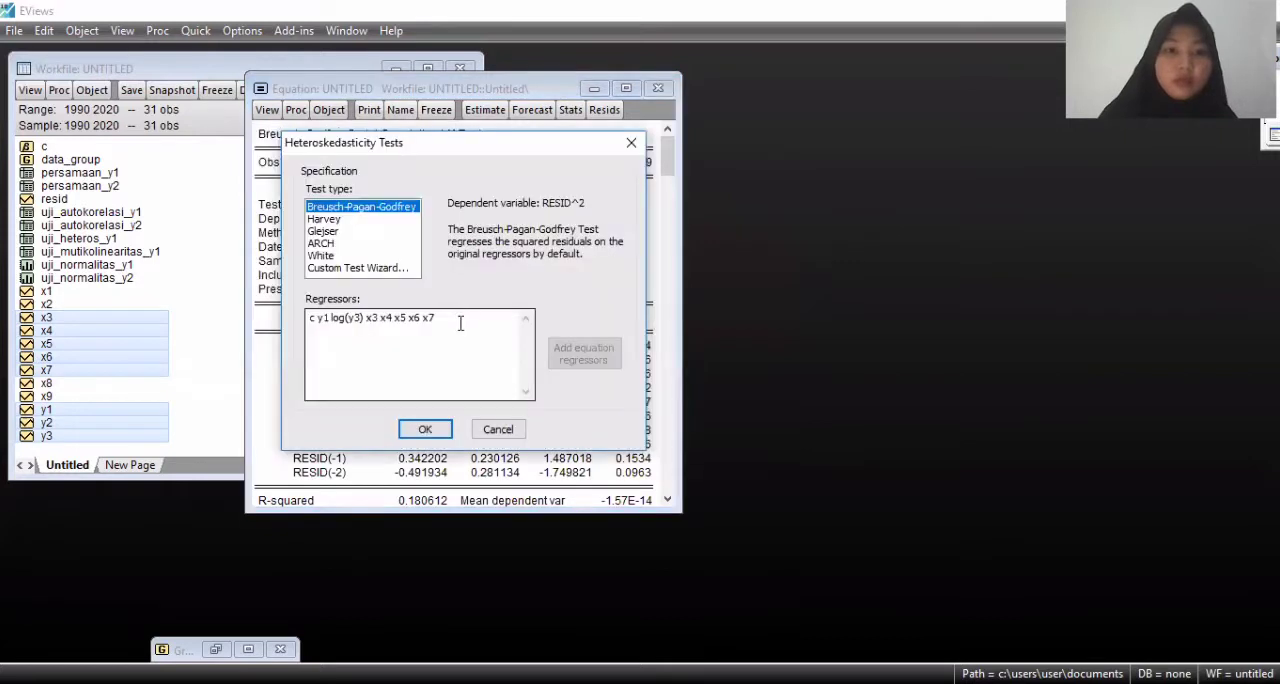
{"action": "left_click", "coordinate": [426, 430]}
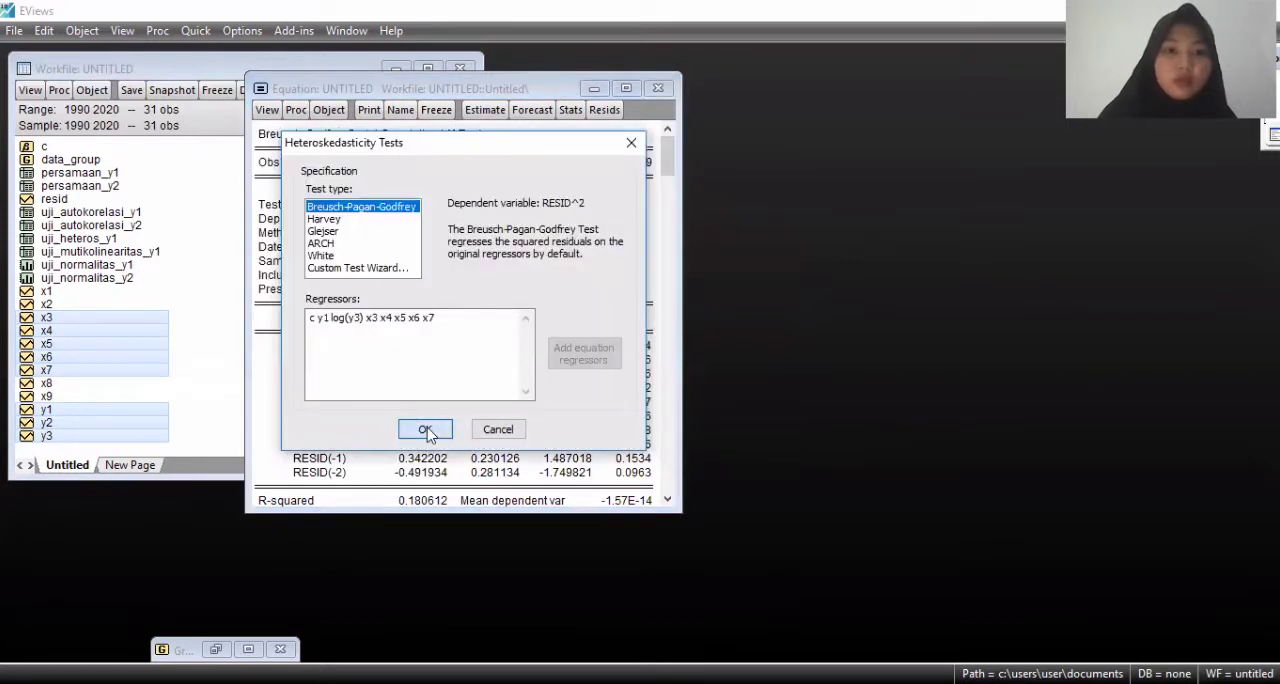
{"action": "left_click", "coordinate": [436, 110]}
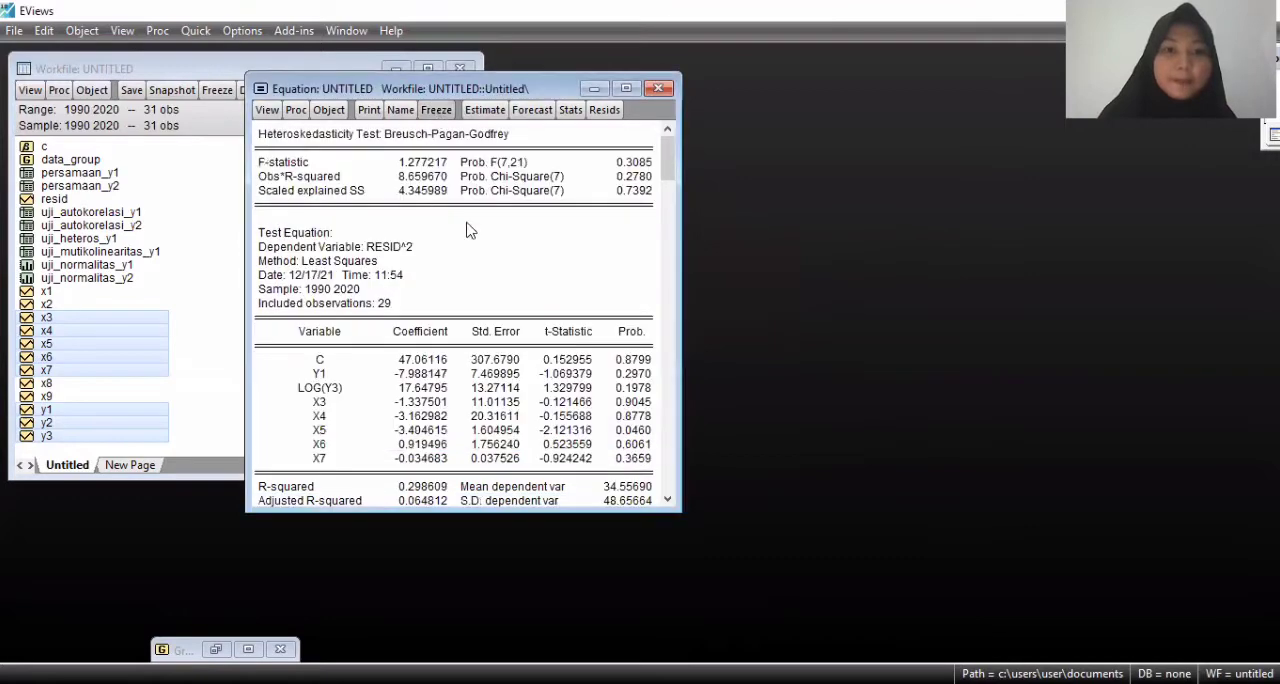
- Name the frozen heteroskedasticity table uji_heteros_y2, close it and minimize the y2 equation window
{"action": "left_click", "coordinate": [507, 216]}
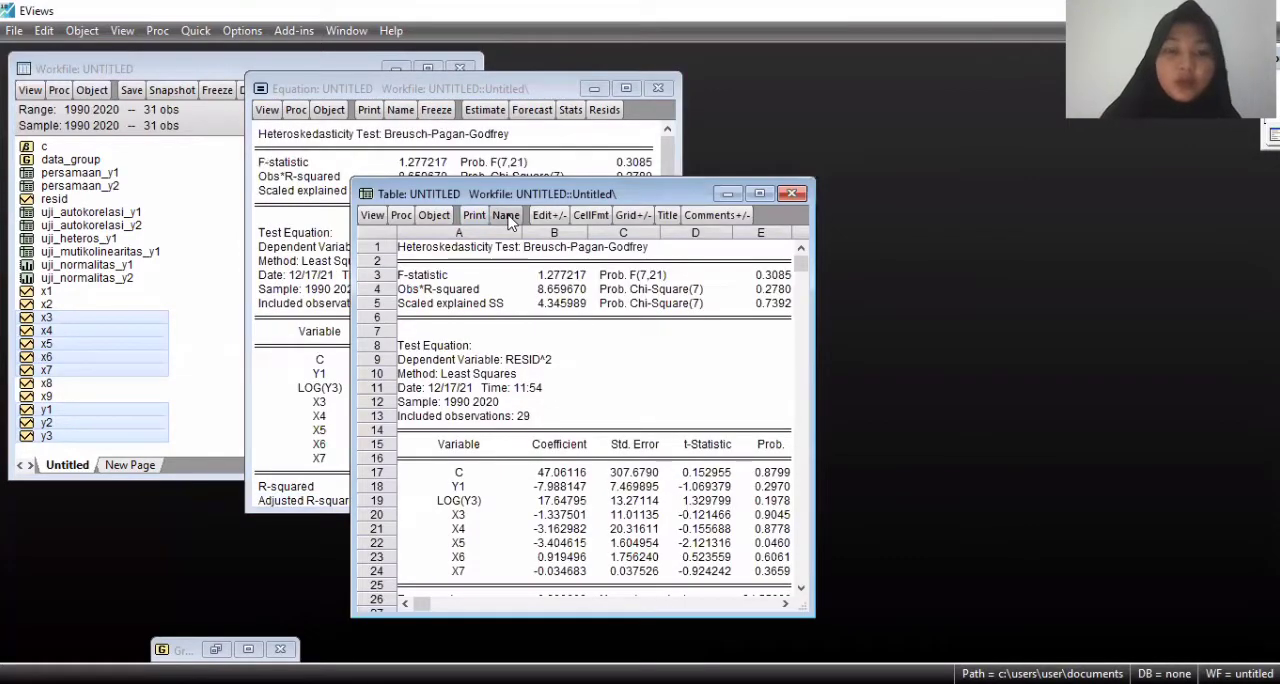
{"action": "type", "text": "uji_her"}
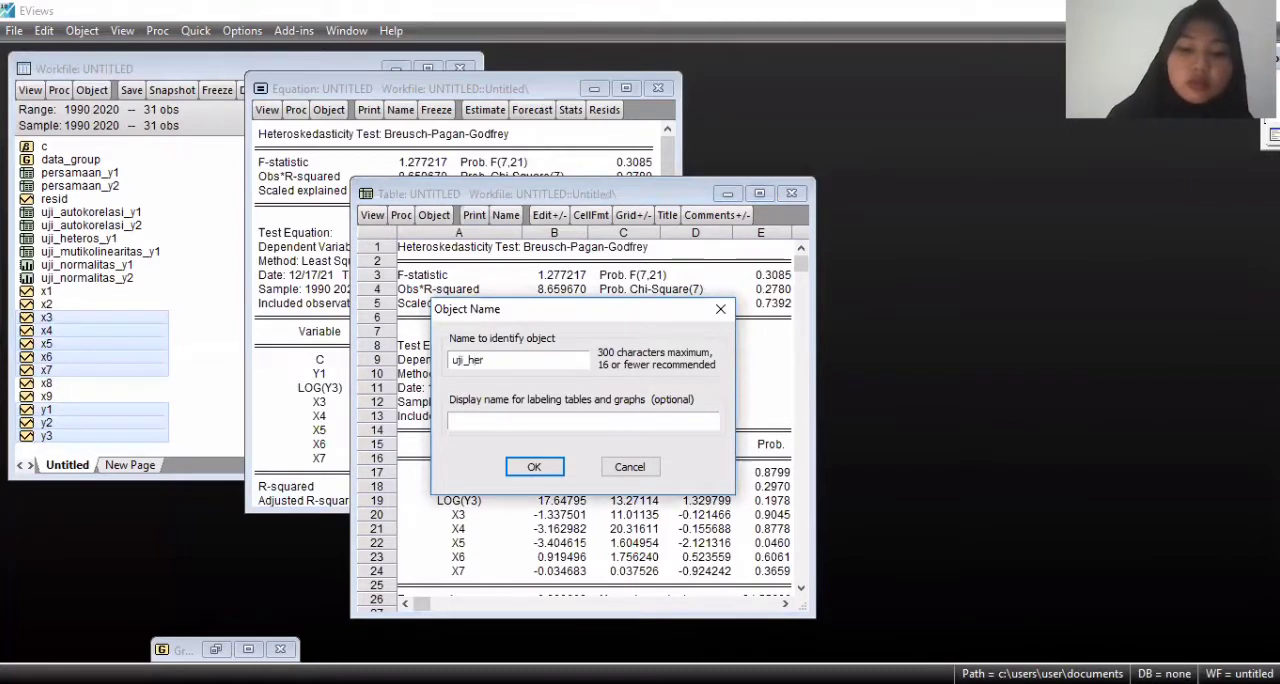
{"action": "key", "text": "BackSpace"}
{"action": "type", "text": "teros"}
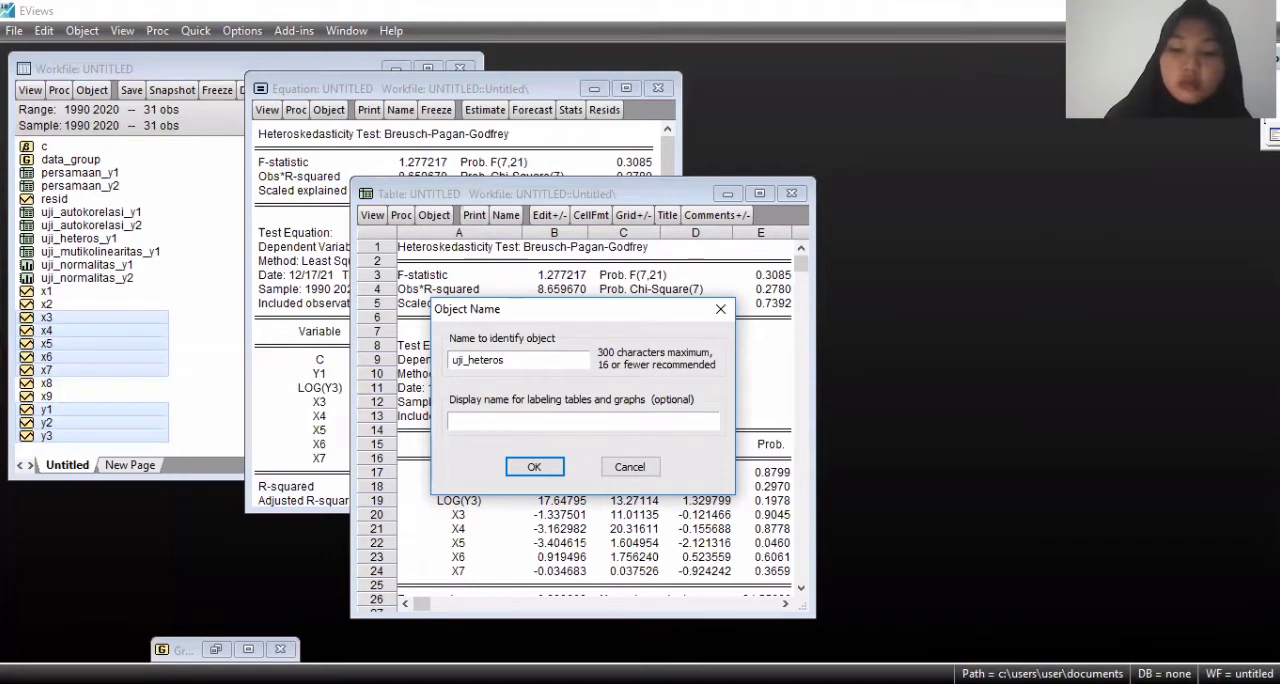
{"action": "type", "text": "_y2"}
{"action": "left_click", "coordinate": [527, 478]}
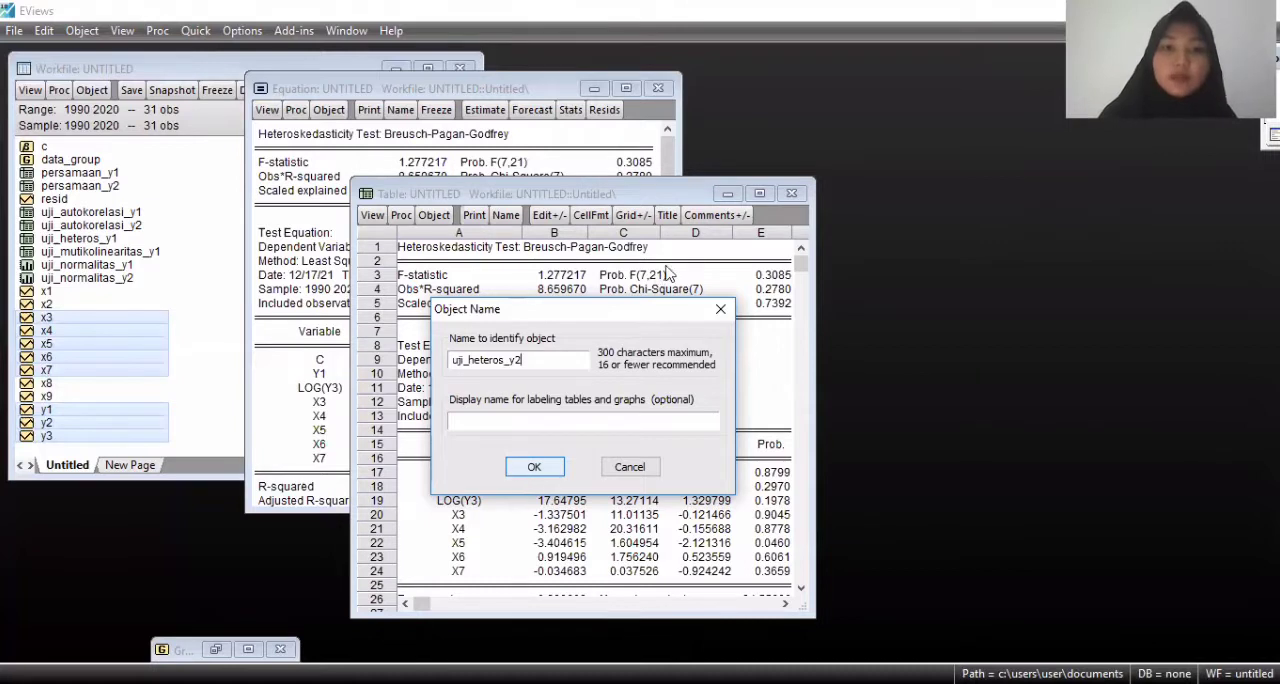
{"action": "left_click", "coordinate": [793, 194]}
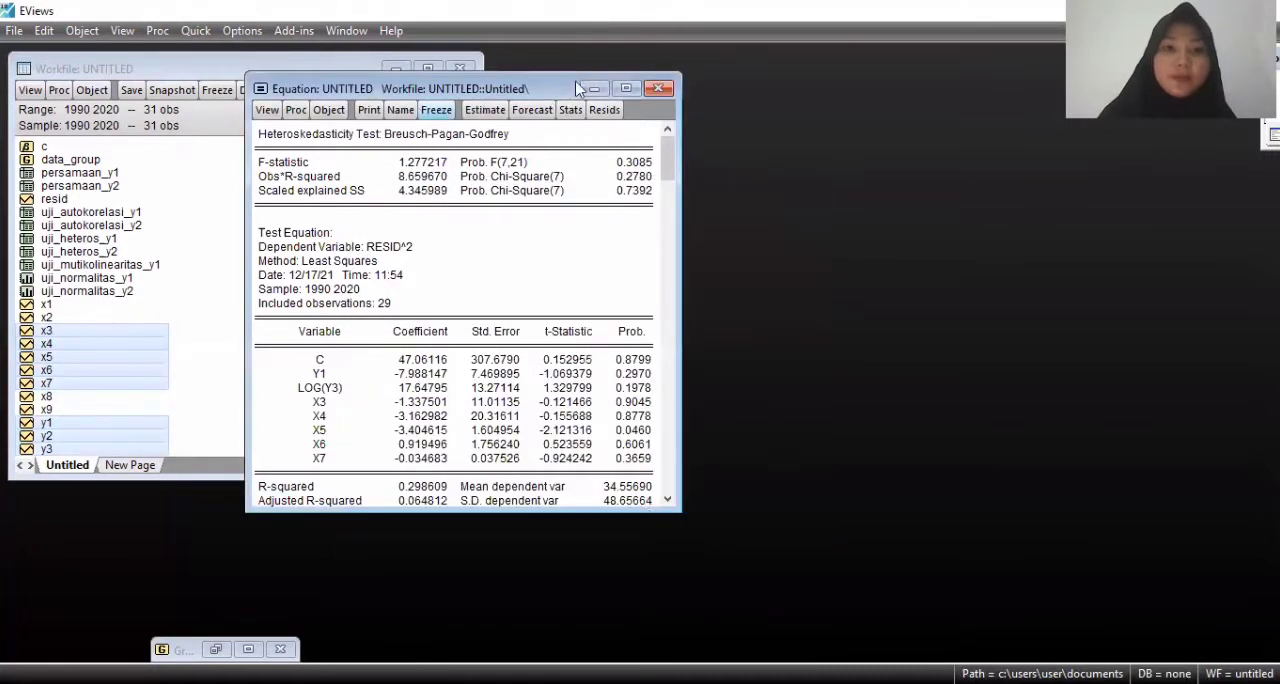
{"action": "left_click", "coordinate": [593, 89]}
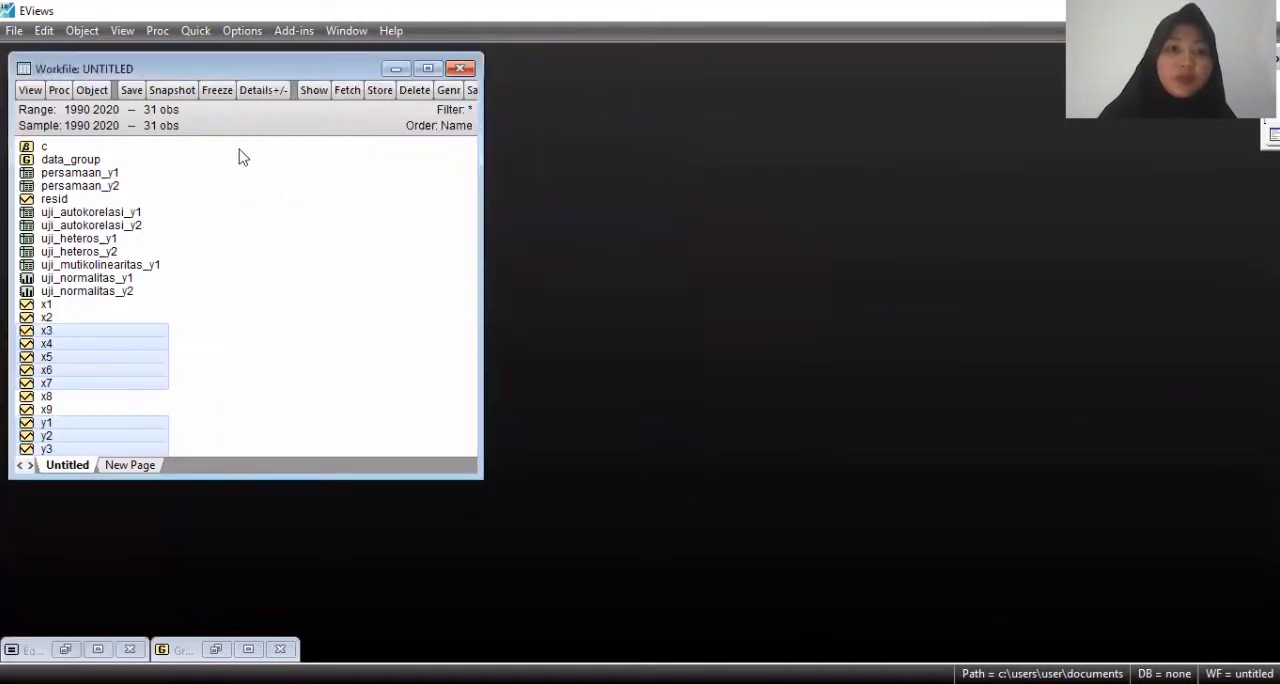
- Compute the correlations of y1 y3 x3 x4 x5 x6 x7, replacing the old untitled group, and freeze the matrix as a table
{"action": "left_click", "coordinate": [197, 31]}
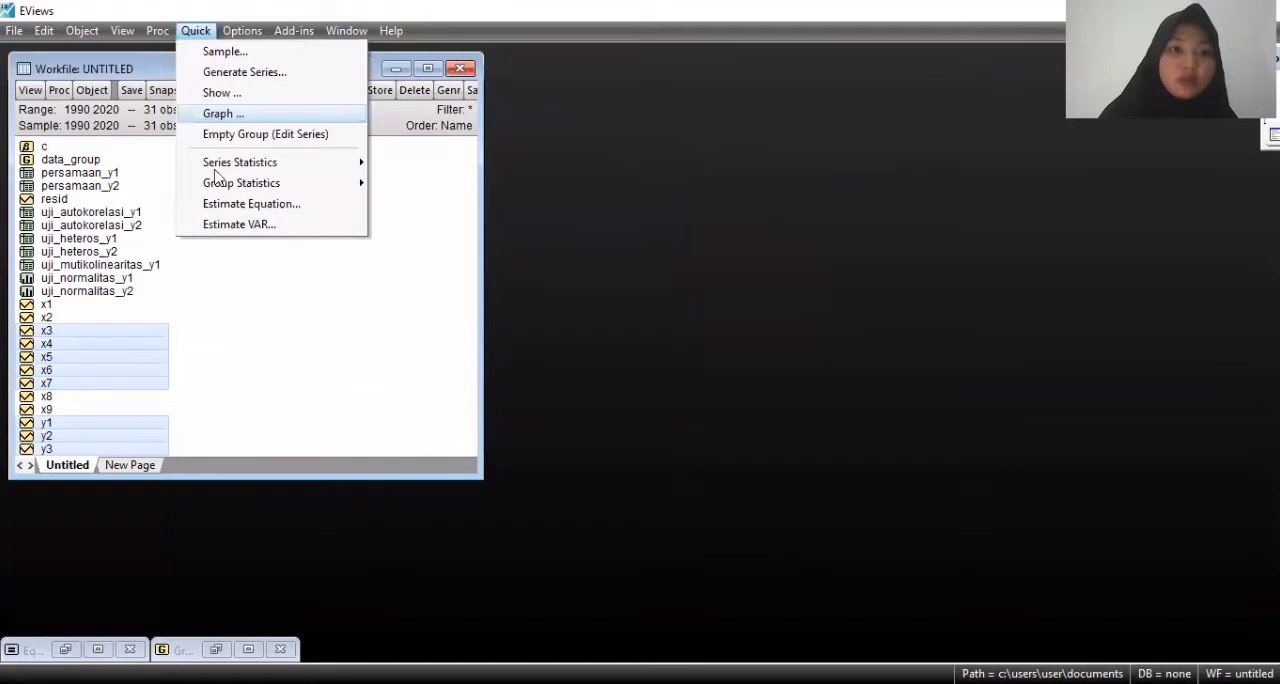
{"action": "mouse_move", "coordinate": [223, 184]}
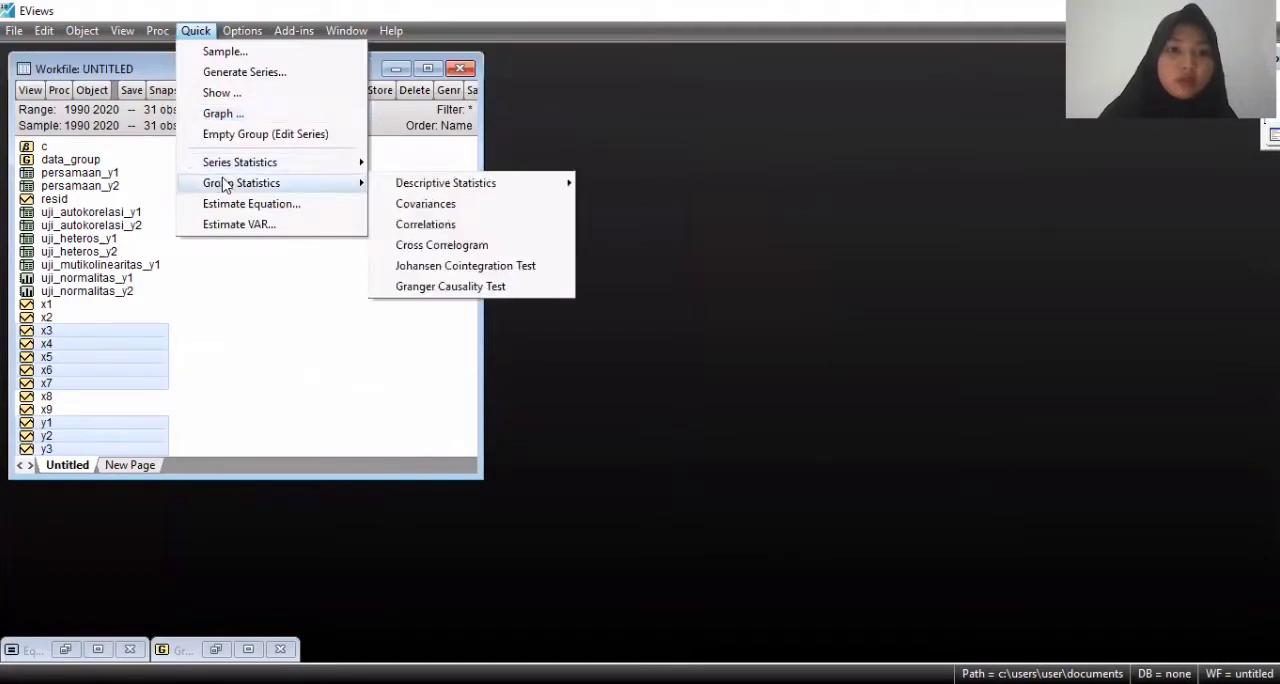
{"action": "left_click", "coordinate": [453, 226]}
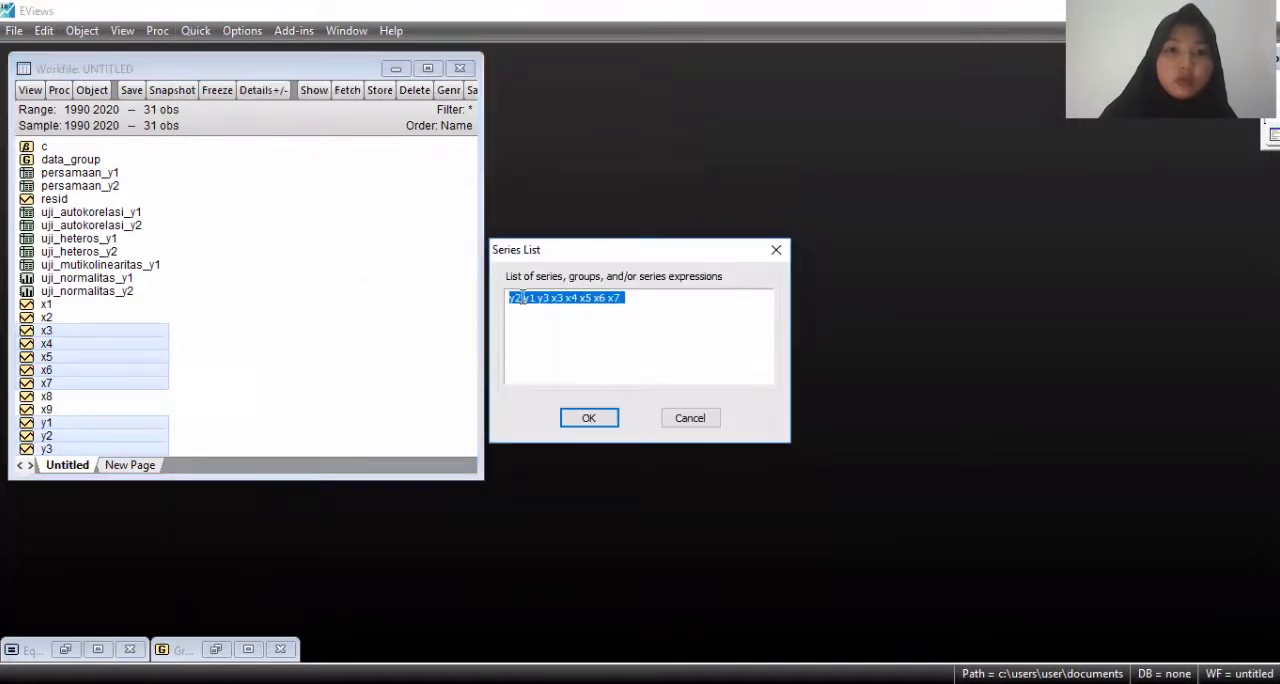
{"action": "left_click", "coordinate": [521, 297]}
{"action": "key", "text": "BackSpace"}
{"action": "key", "text": "BackSpace"}
{"action": "left_click", "coordinate": [588, 419]}
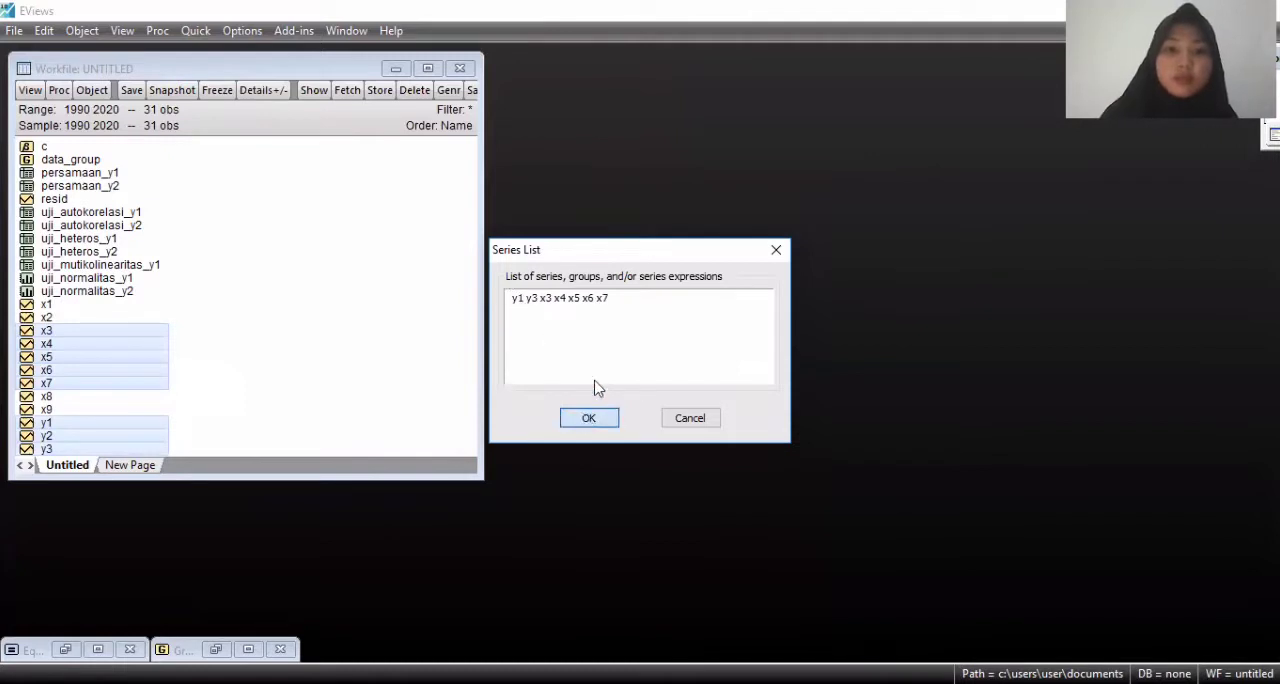
{"action": "left_click", "coordinate": [596, 385]}
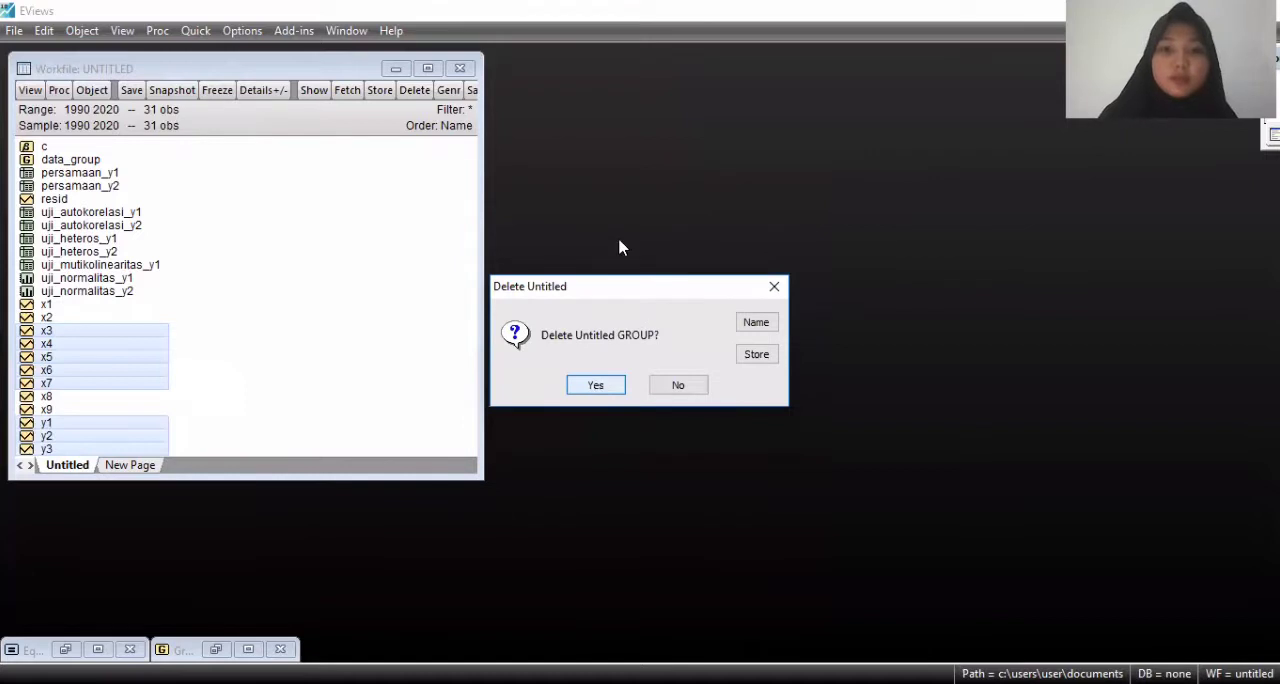
{"action": "left_click", "coordinate": [567, 242]}
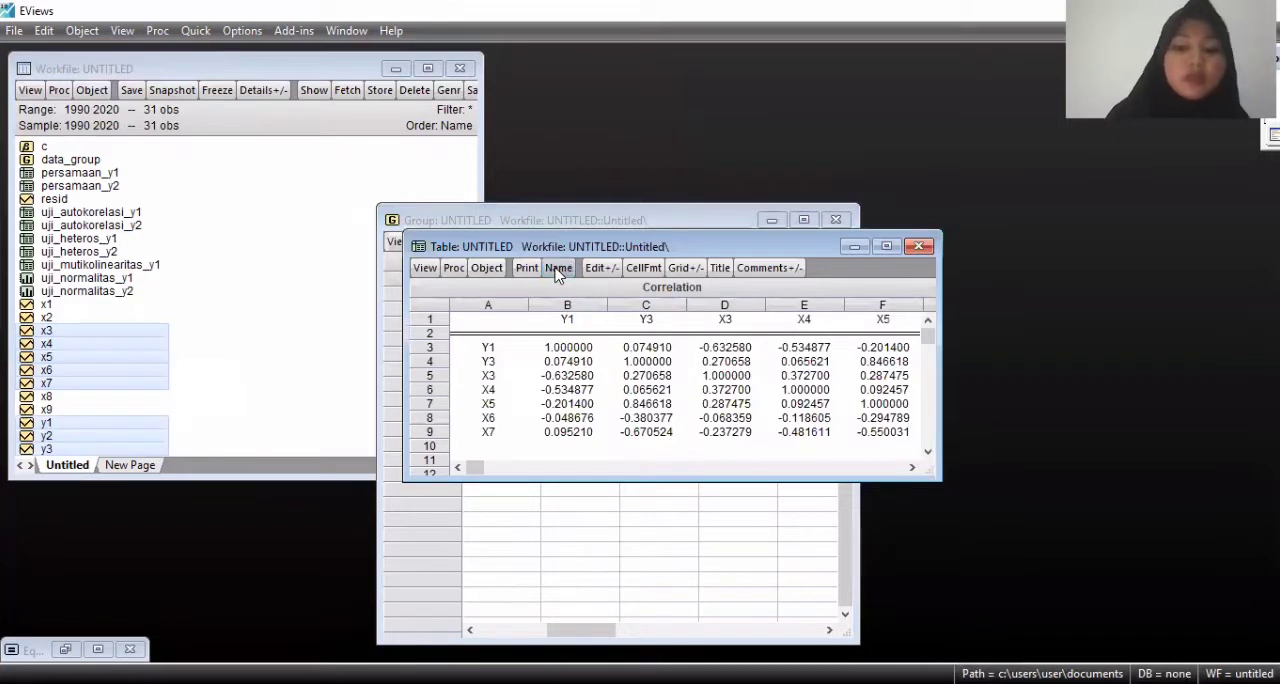
- Name the frozen correlation table uji_multikolinearitas_y2, close it and minimize the correlation group window
{"action": "left_click", "coordinate": [558, 270]}
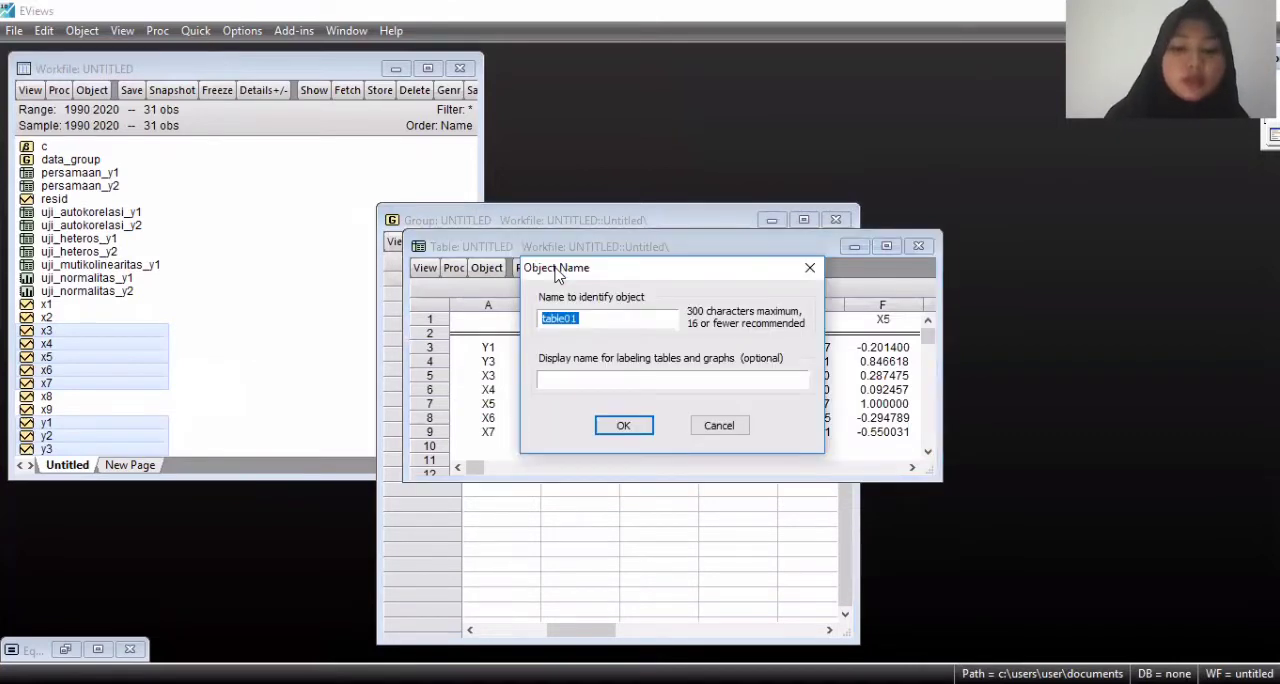
{"action": "type", "text": "u"}
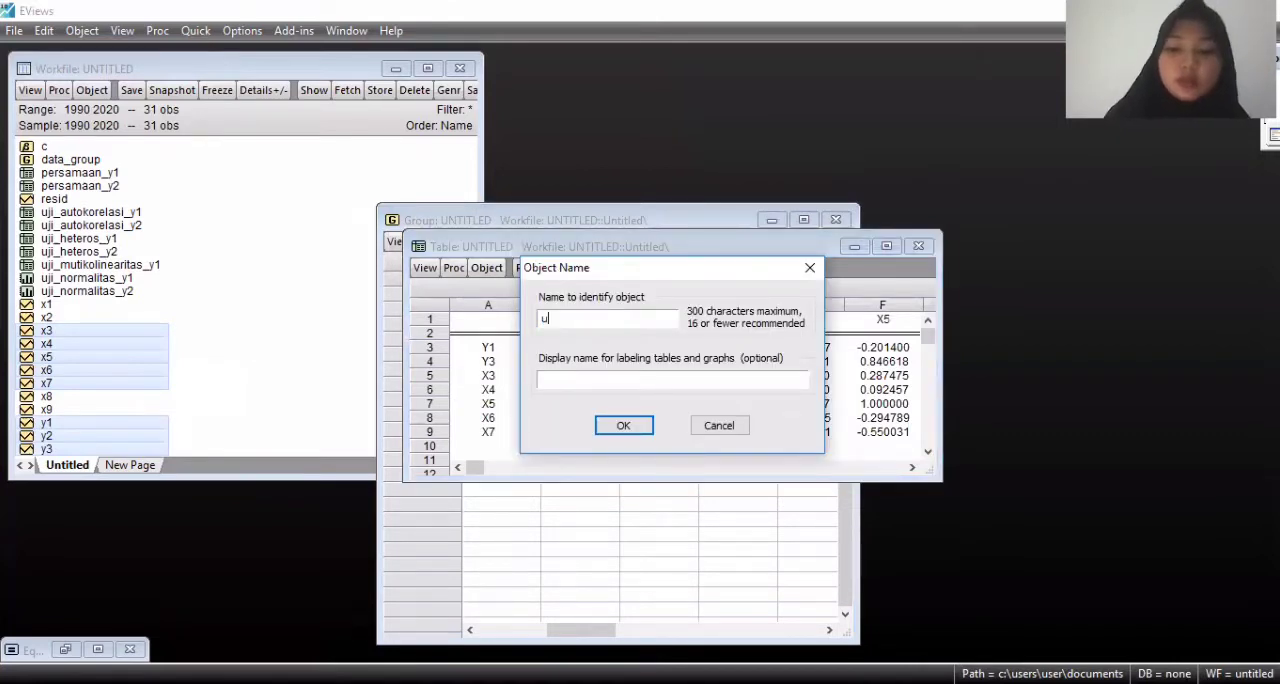
{"action": "type", "text": "ji_multiko"}
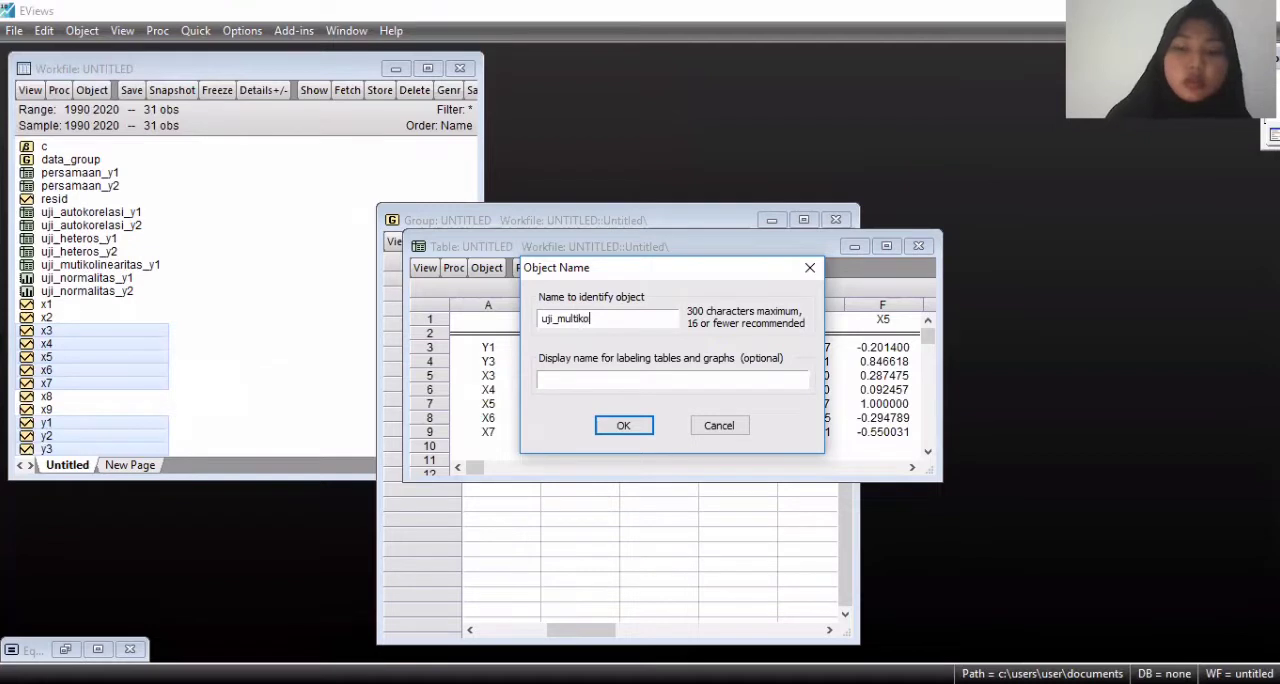
{"action": "key", "text": "BackSpace"}
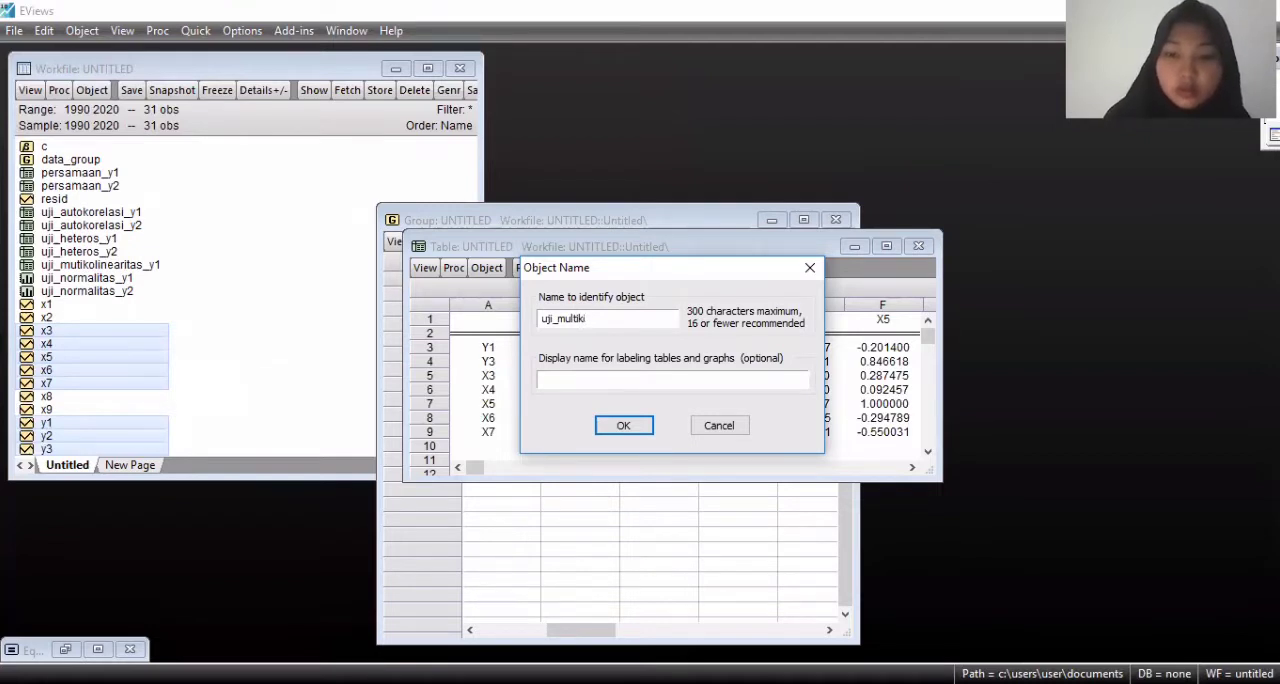
{"action": "type", "text": "olinea"}
{"action": "type", "text": "itas"}
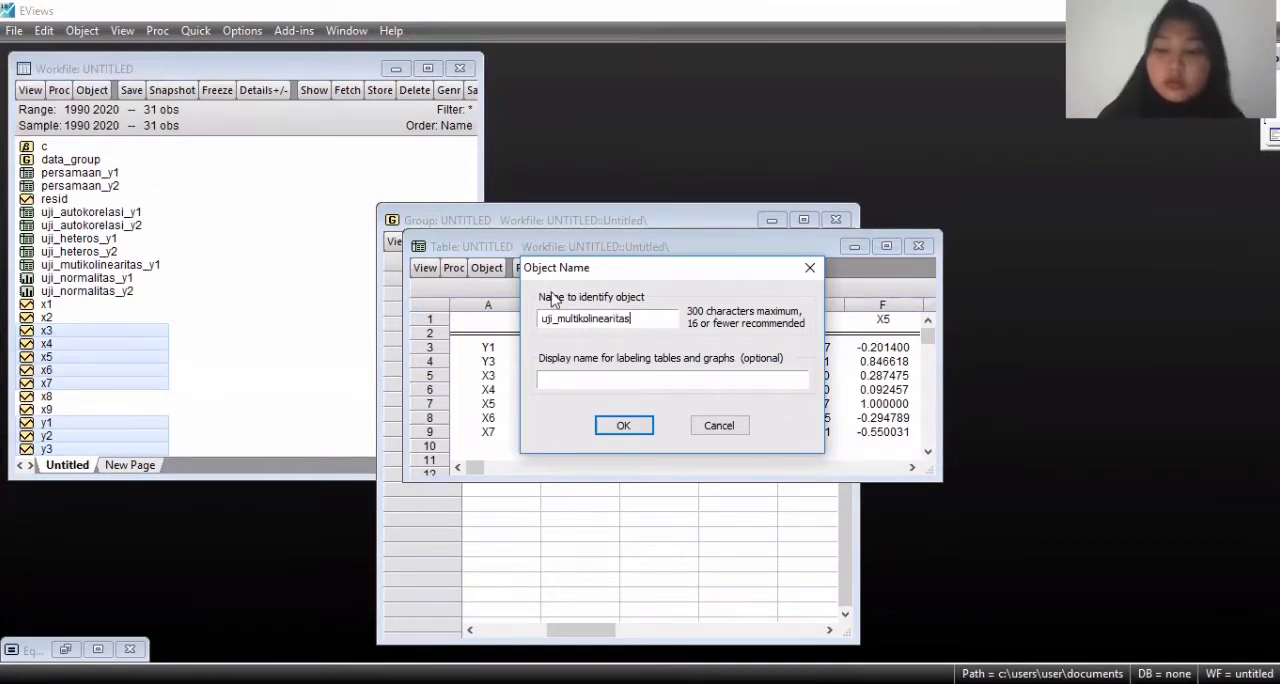
{"action": "type", "text": "_y2"}
{"action": "left_click", "coordinate": [621, 426]}
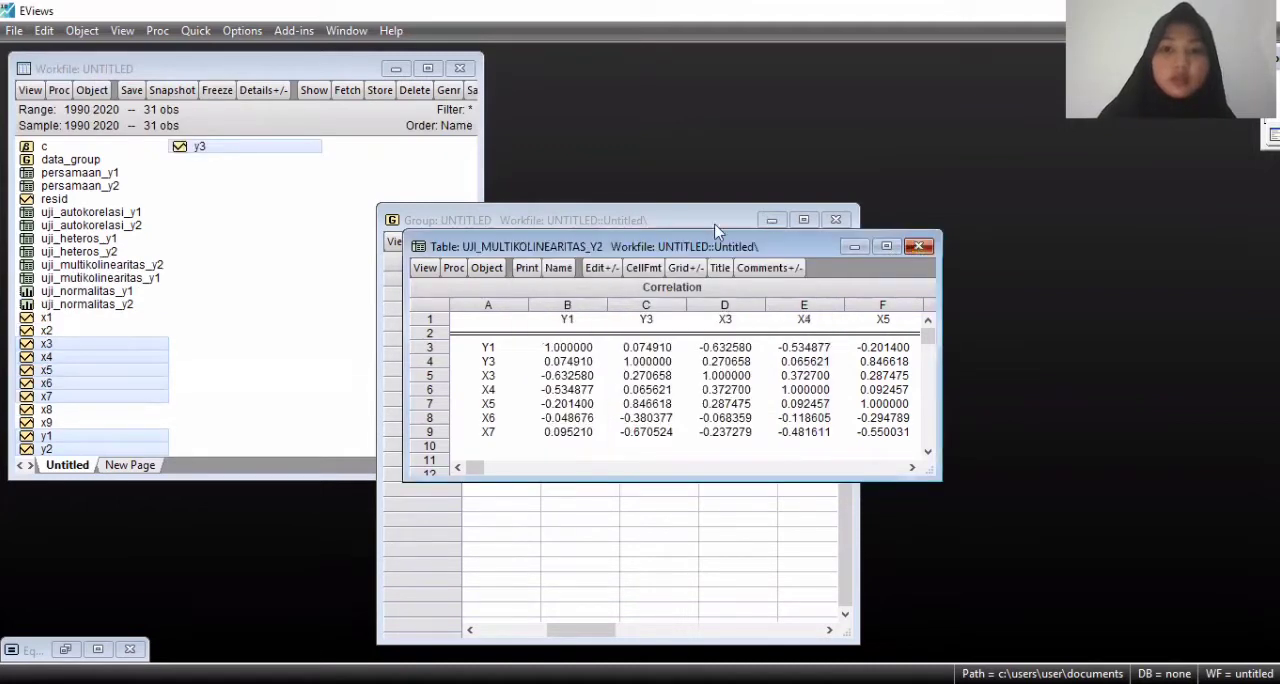
{"action": "left_click", "coordinate": [918, 246]}
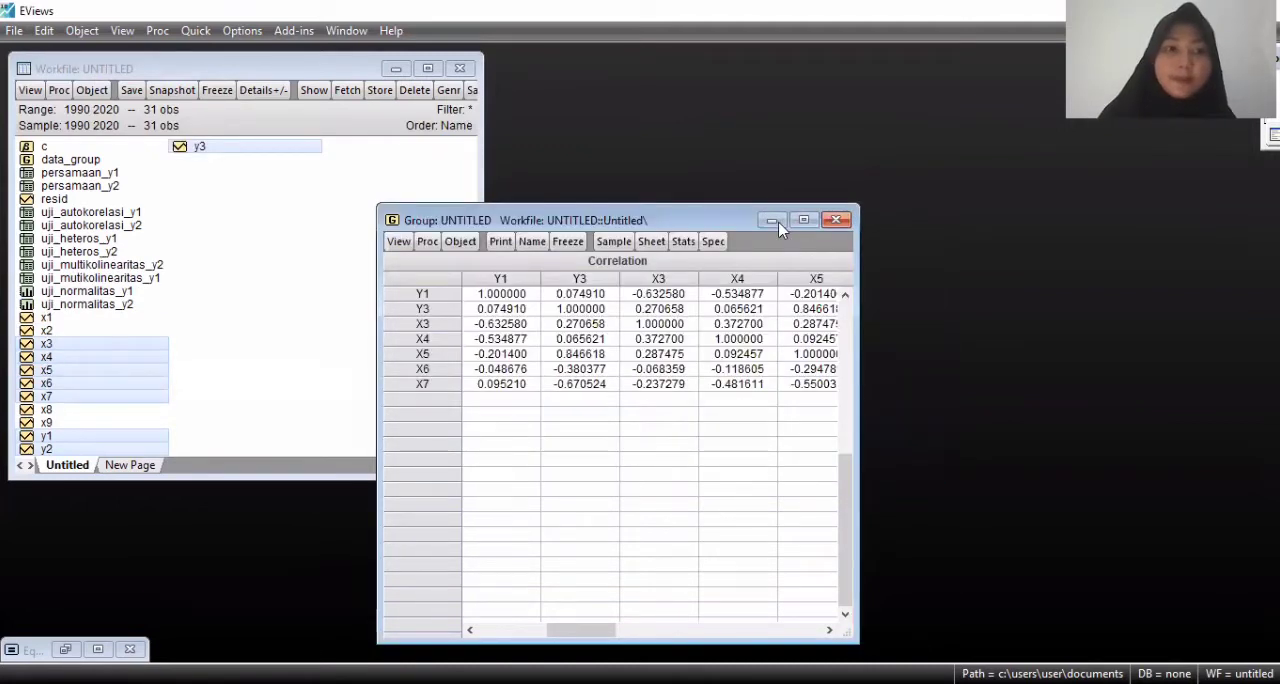
{"action": "left_click", "coordinate": [776, 221]}
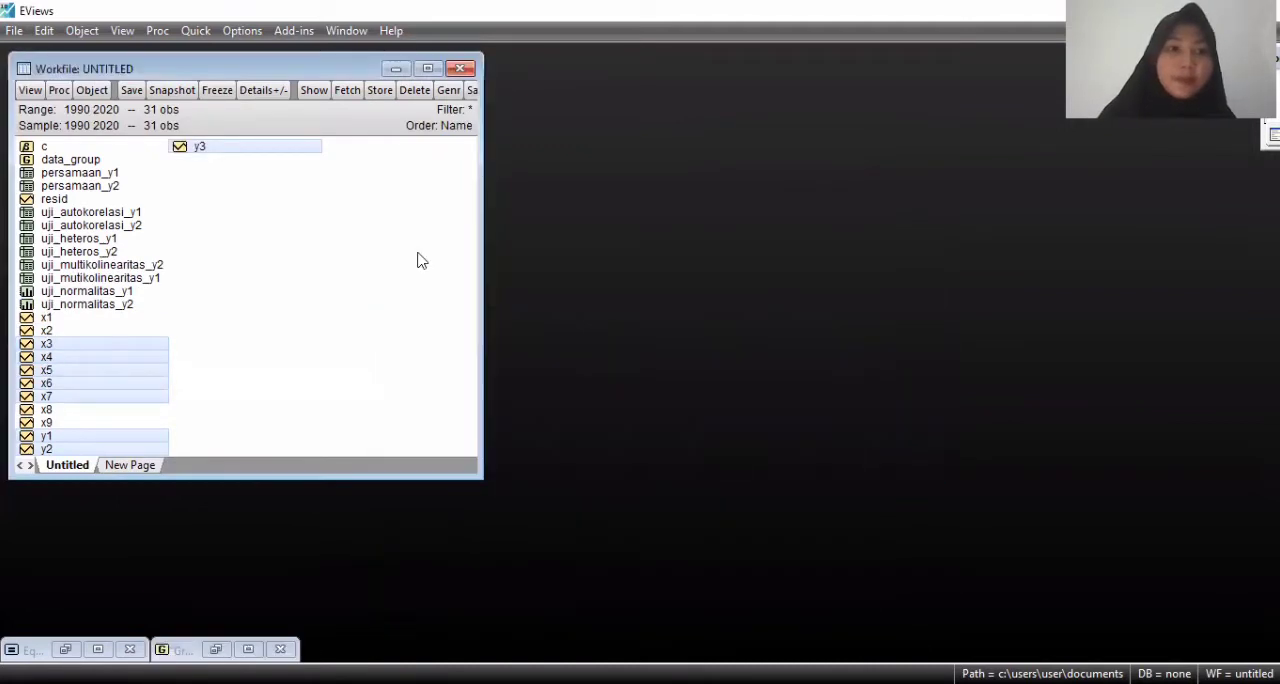
- Select the series y3, y1, y2, x4, x5, x6, x8 and x9, in that order, and open them as an equation
{"action": "left_click", "coordinate": [250, 240]}
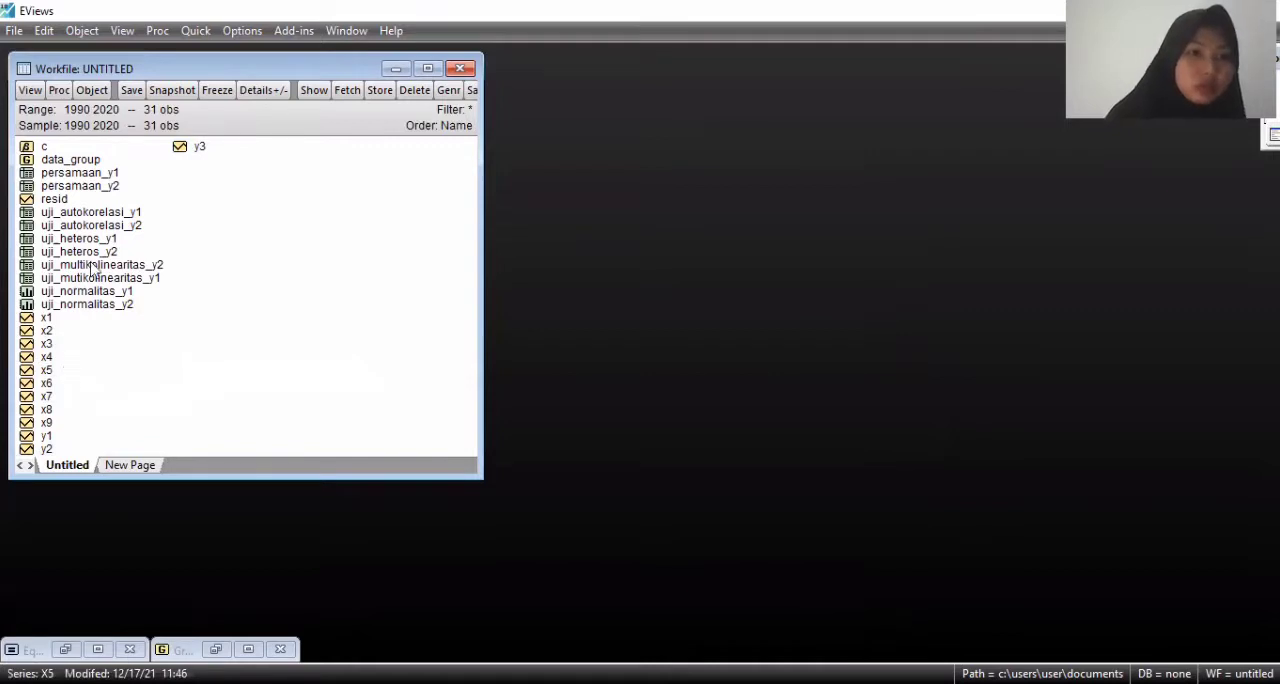
{"action": "left_click", "coordinate": [201, 148]}
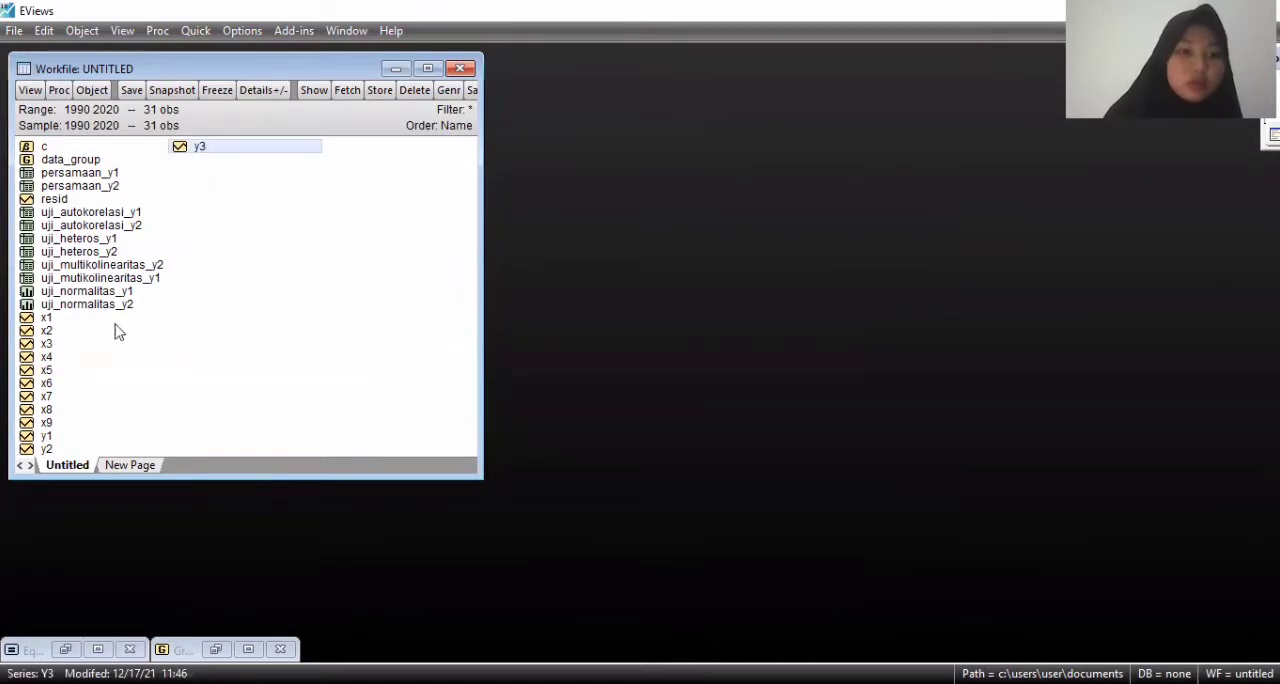
{"action": "left_click", "coordinate": [72, 437], "text": "ctrl"}
{"action": "left_click", "coordinate": [70, 451], "text": "ctrl"}
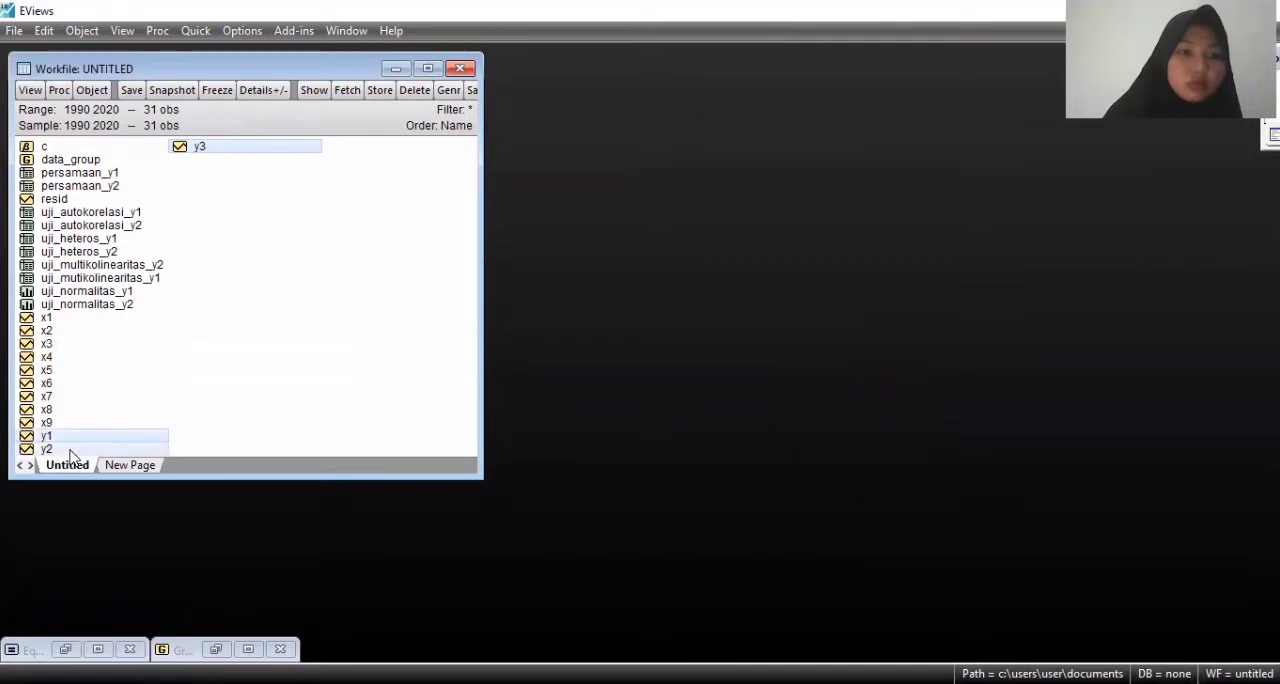
{"action": "left_click", "coordinate": [62, 360], "text": "ctrl"}
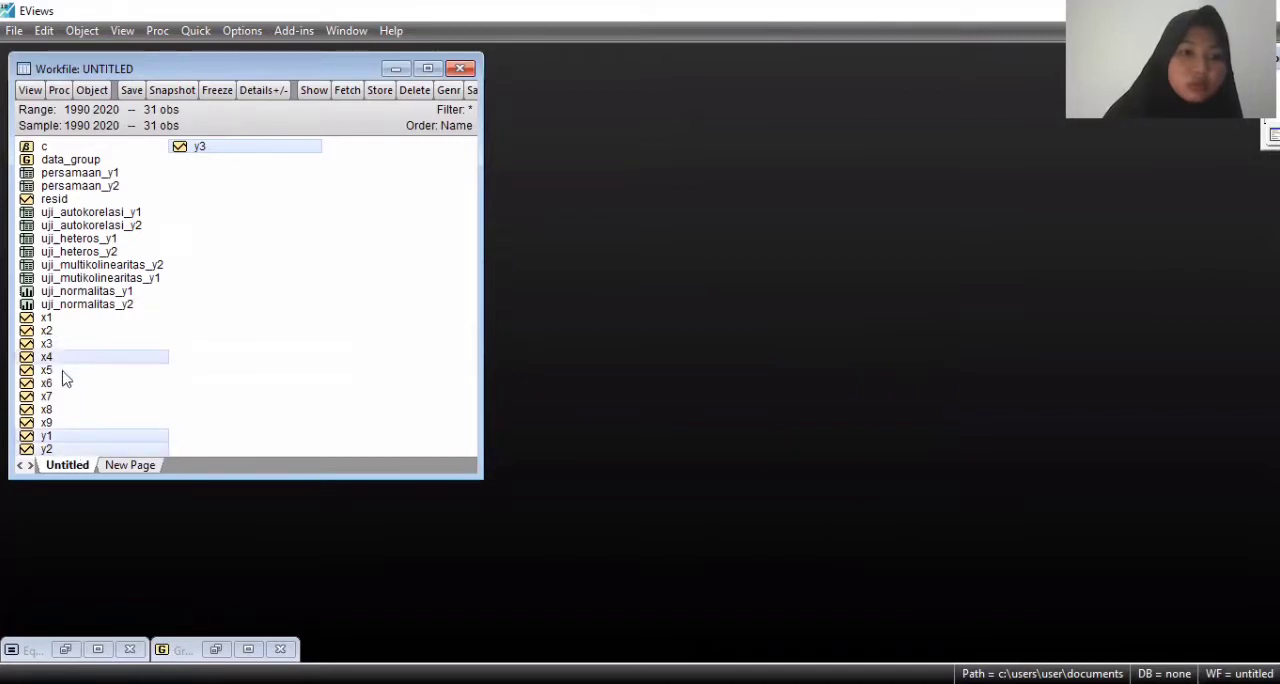
{"action": "left_click", "coordinate": [63, 372], "text": "ctrl"}
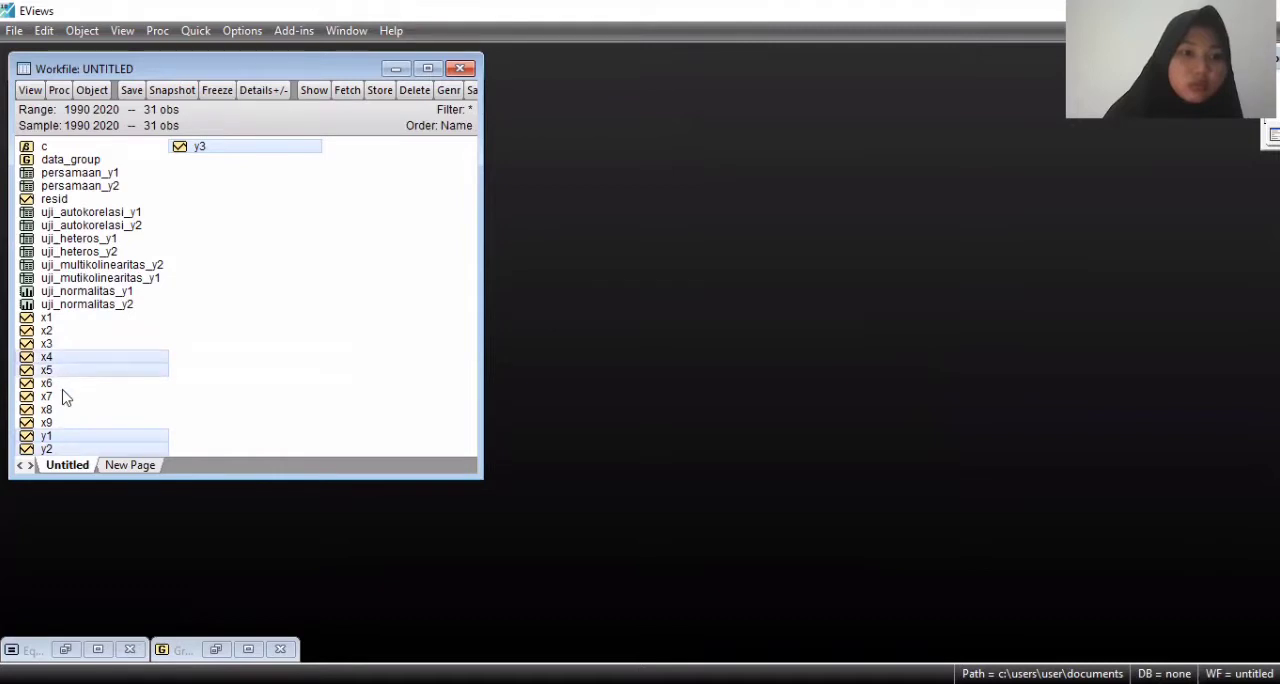
{"action": "left_click", "coordinate": [63, 393], "text": "ctrl"}
{"action": "left_click", "coordinate": [65, 391], "text": "ctrl"}
{"action": "left_click", "coordinate": [63, 384], "text": "ctrl"}
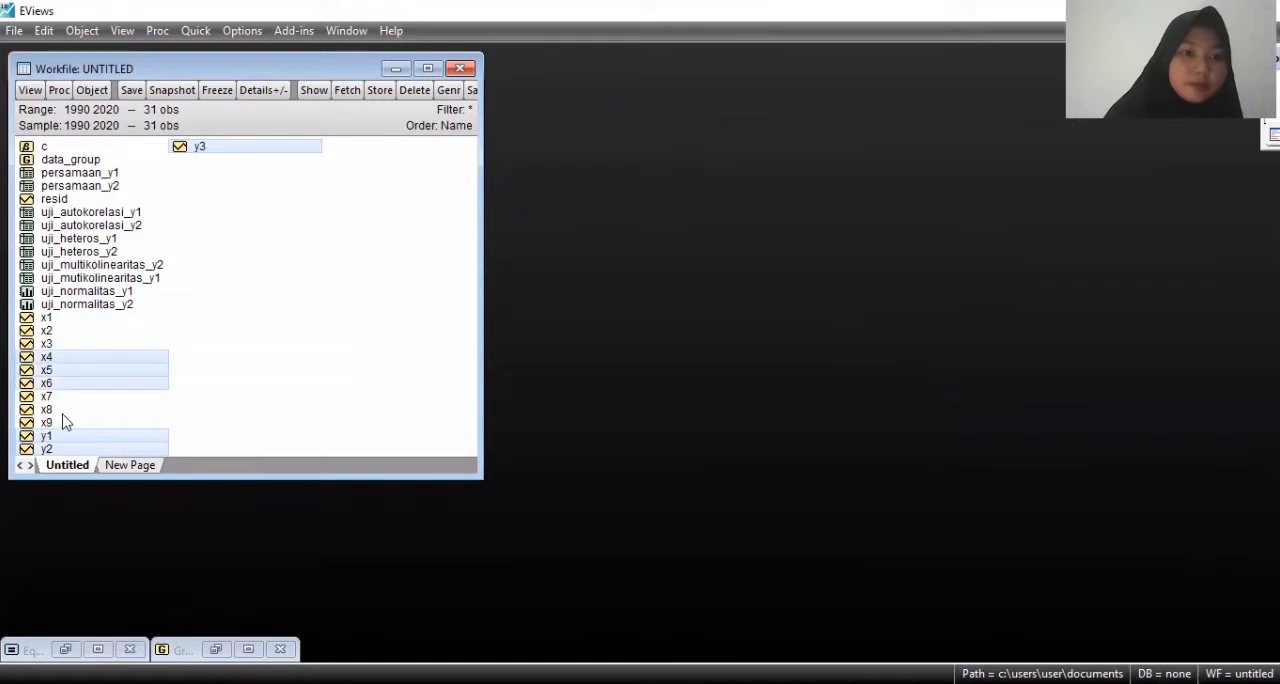
{"action": "left_click", "coordinate": [63, 411], "text": "ctrl"}
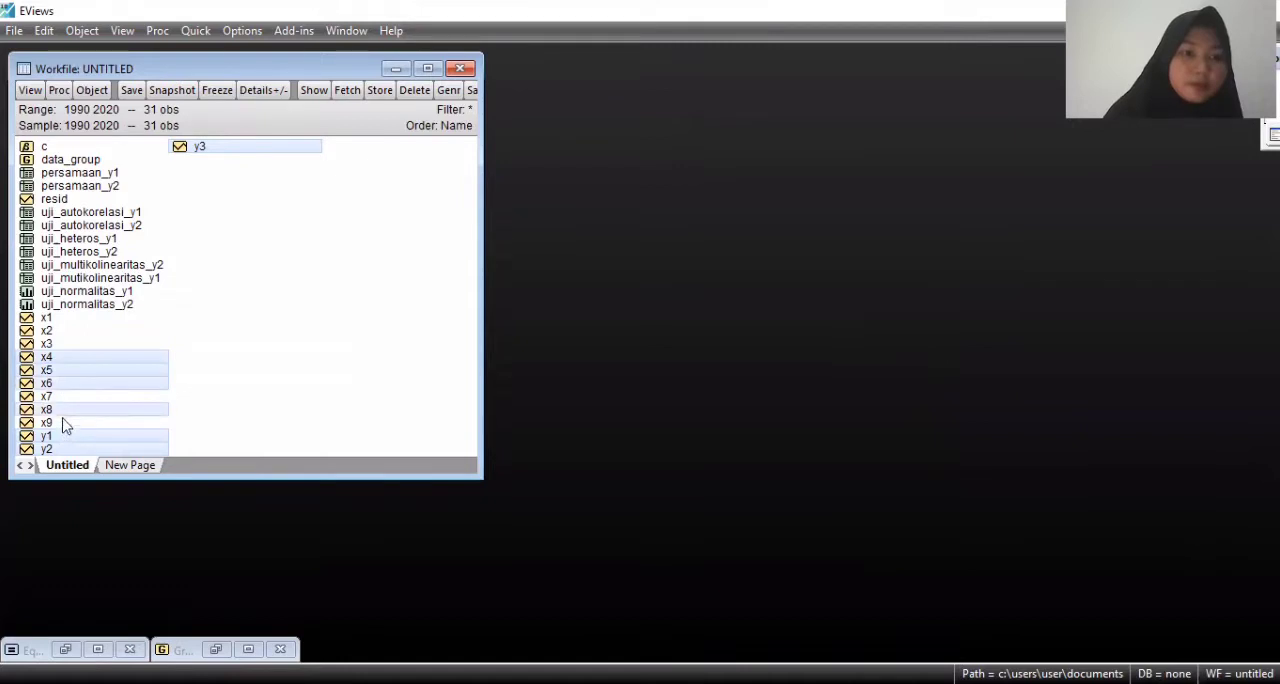
{"action": "left_click", "coordinate": [63, 424], "text": "ctrl"}
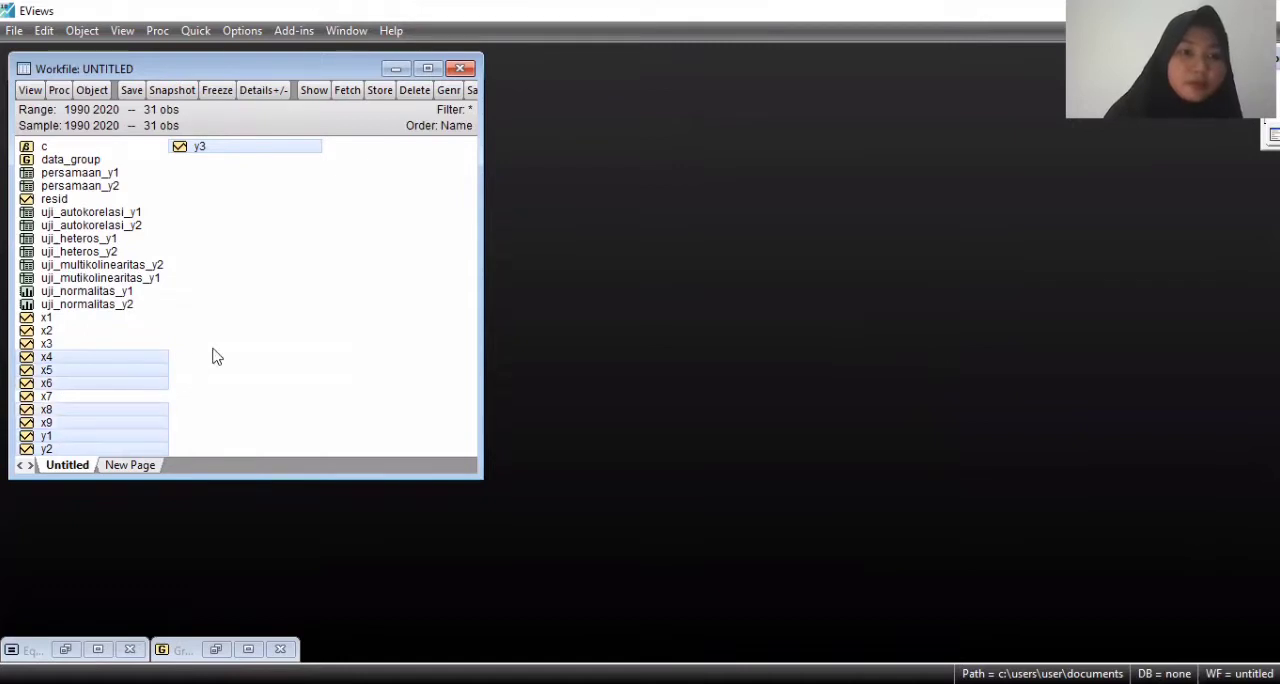
{"action": "right_click", "coordinate": [147, 369]}
{"action": "mouse_move", "coordinate": [187, 385]}
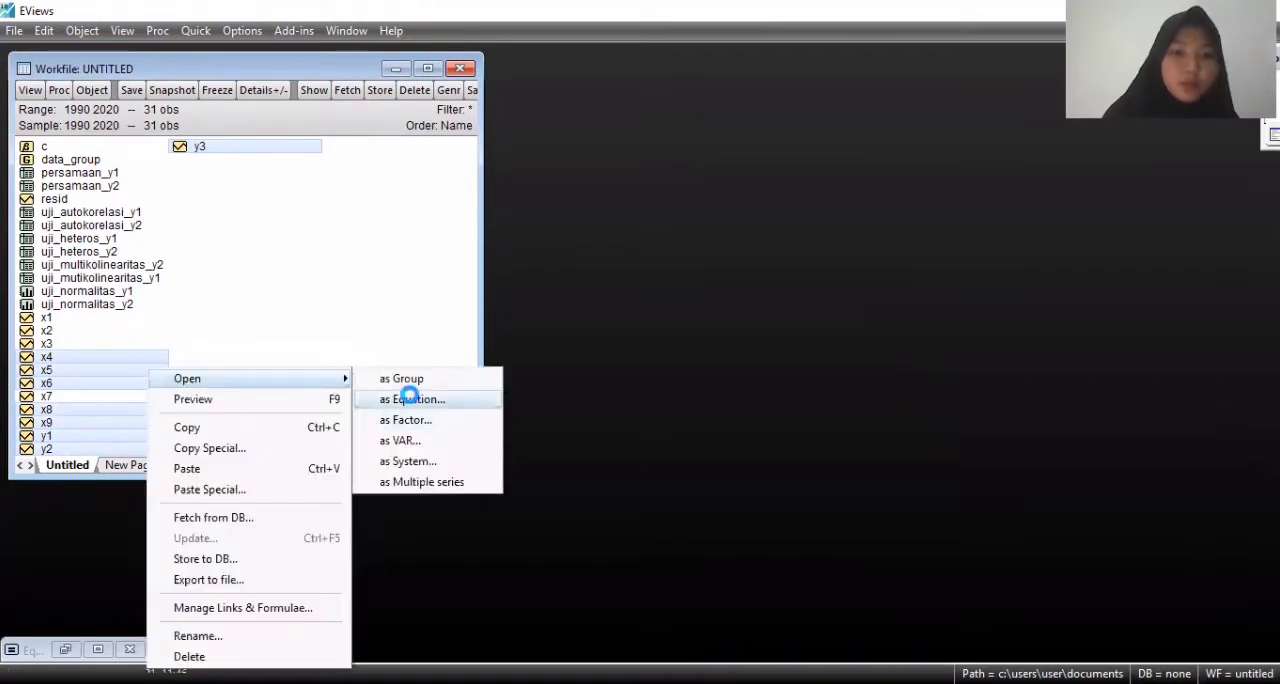
{"action": "left_click", "coordinate": [412, 400]}
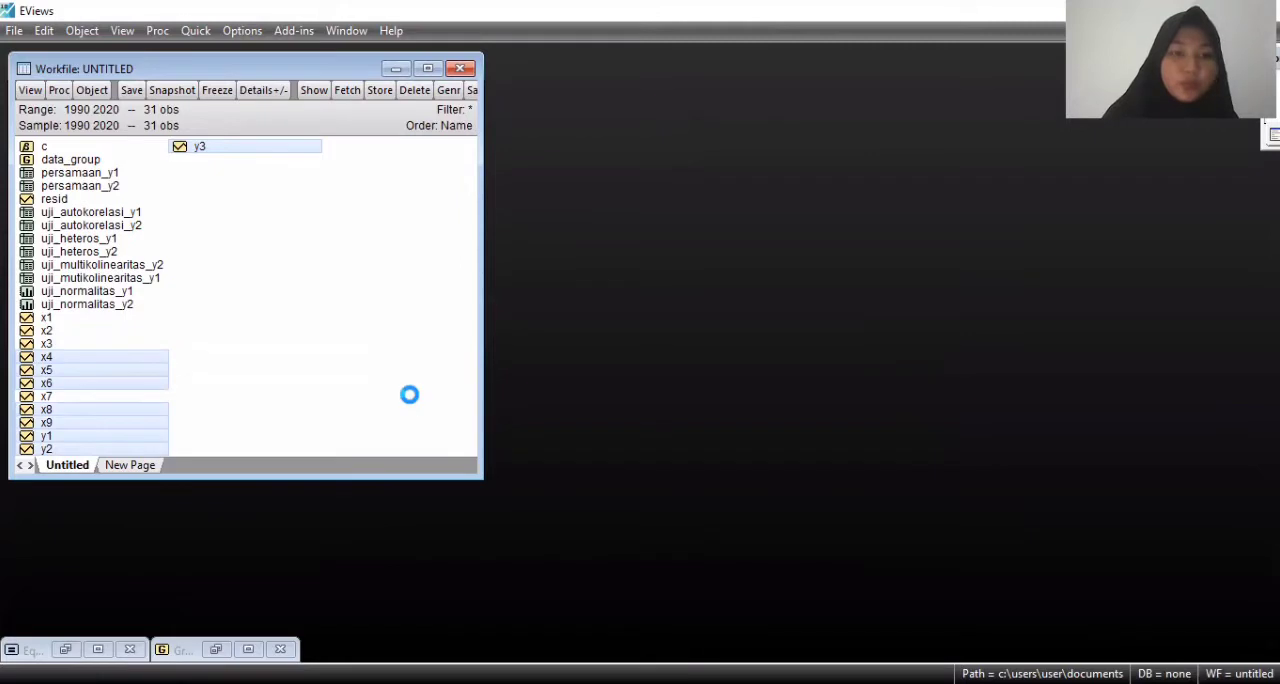
- Add the constant c after y3 in the equation specification
{"action": "left_click", "coordinate": [585, 261]}
{"action": "key", "text": "BackSpace"}
{"action": "key", "text": "BackSpace"}
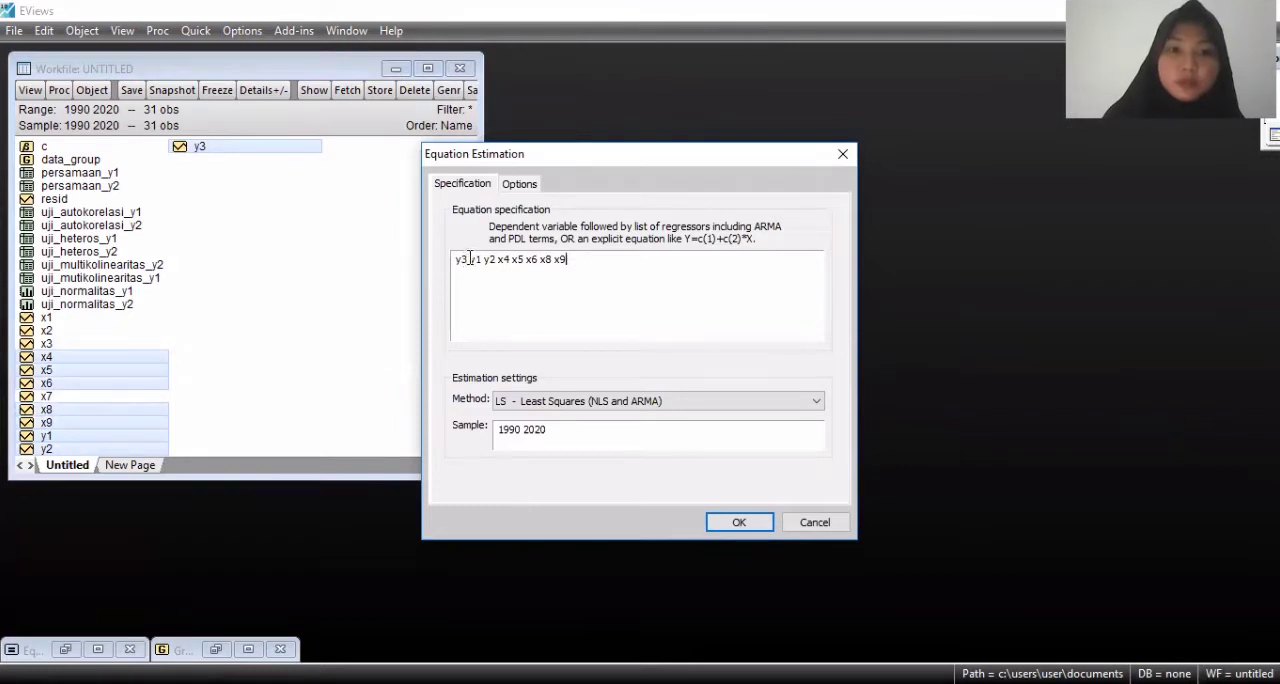
{"action": "left_click", "coordinate": [469, 258]}
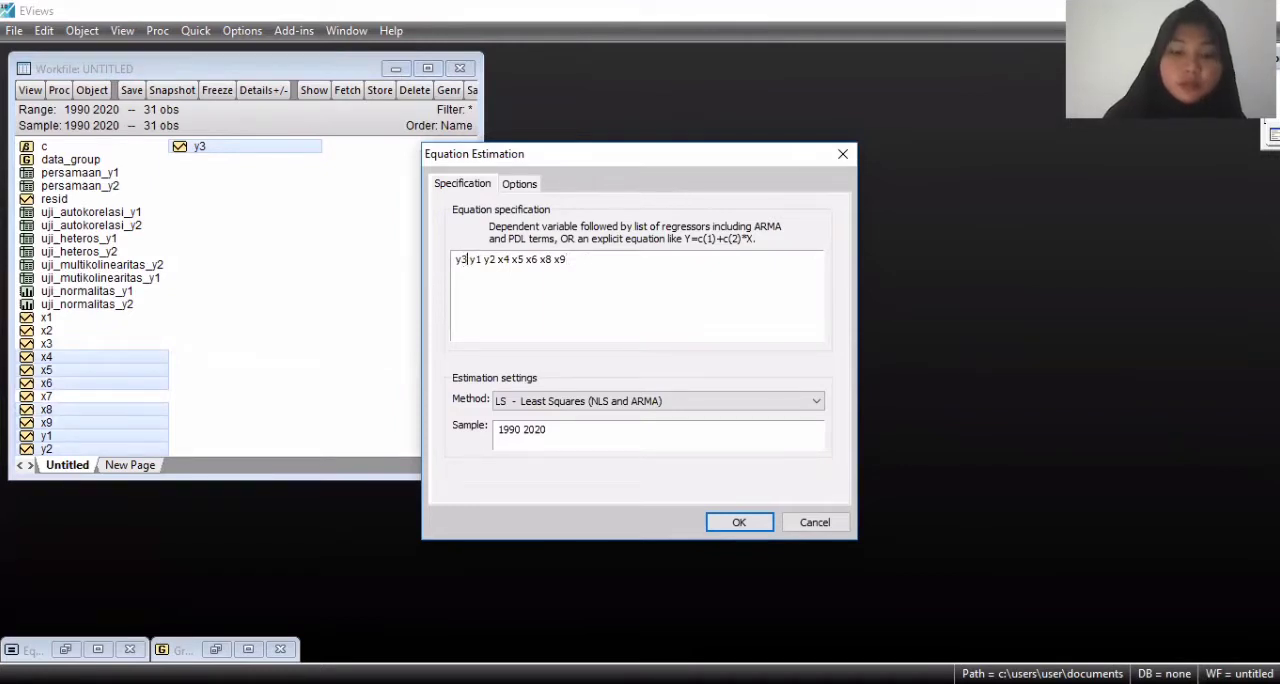
{"action": "type", "text": "c"}
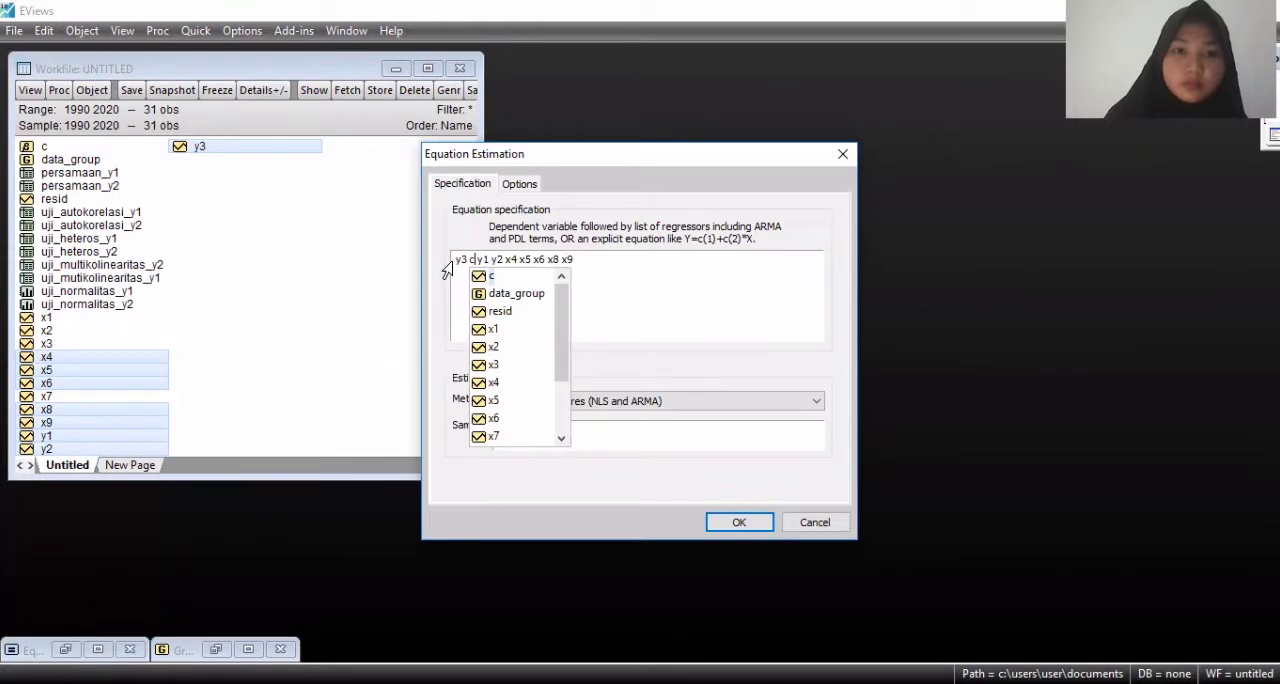
{"action": "key", "text": "ctrl+a"}
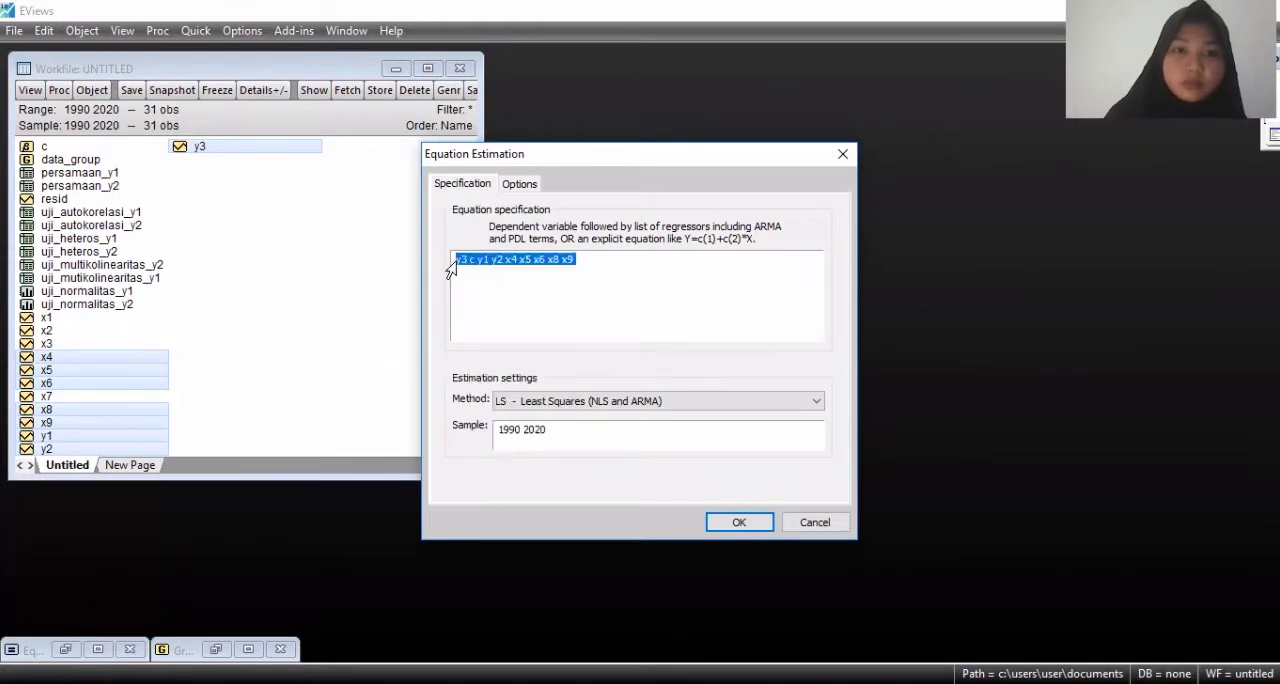
- Wrap the dependent variable as log(y3) in the equation specification
{"action": "left_click", "coordinate": [456, 262]}
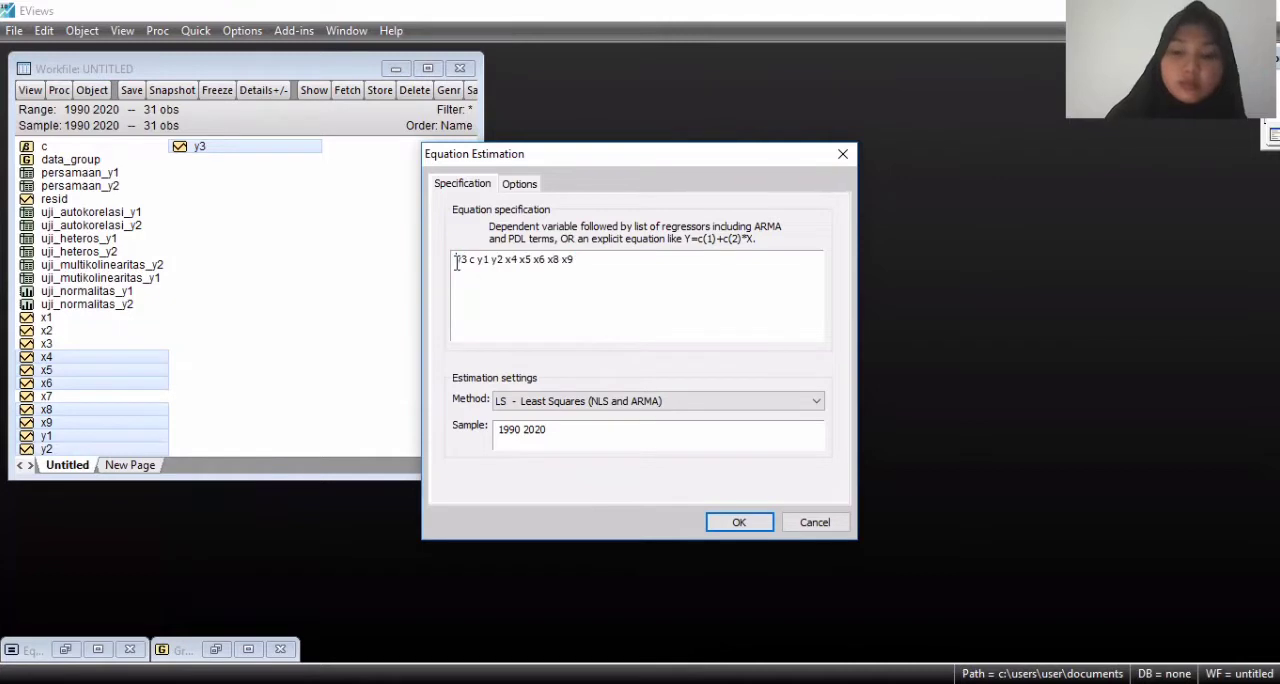
{"action": "type", "text": "log("}
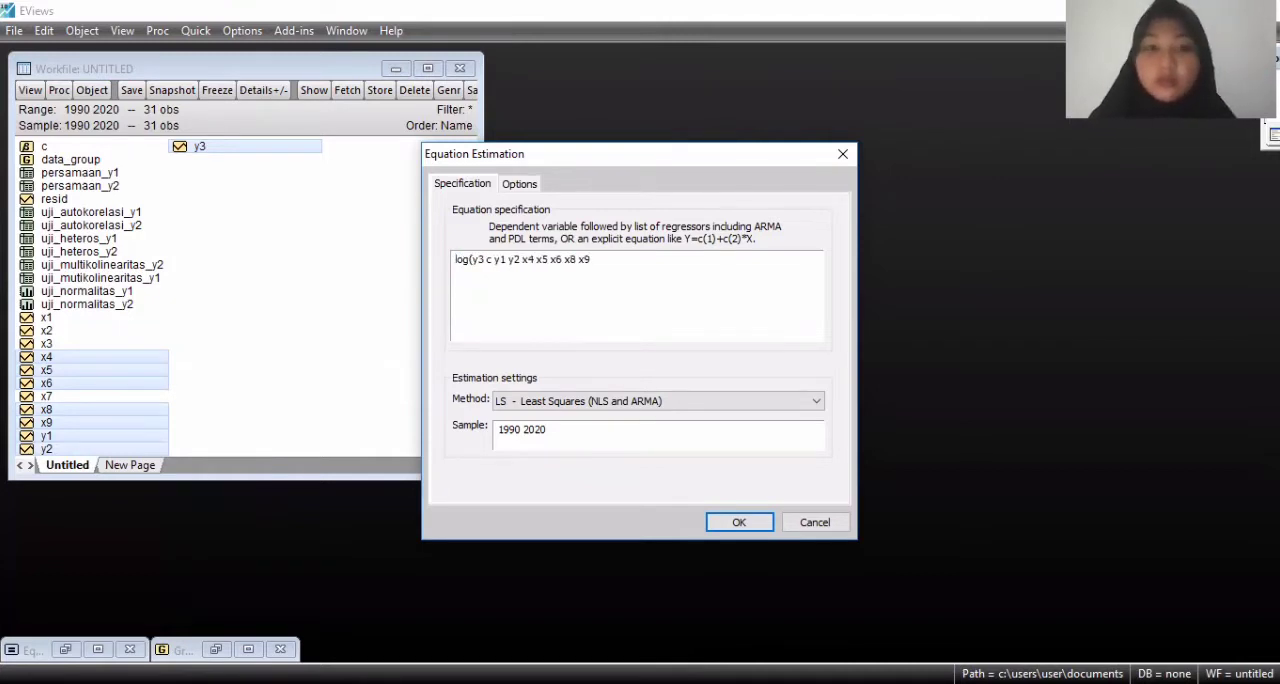
{"action": "left_click", "coordinate": [484, 259]}
{"action": "type", "text": ")"}
{"action": "key", "text": "BackSpace"}
{"action": "type", "text": ")"}
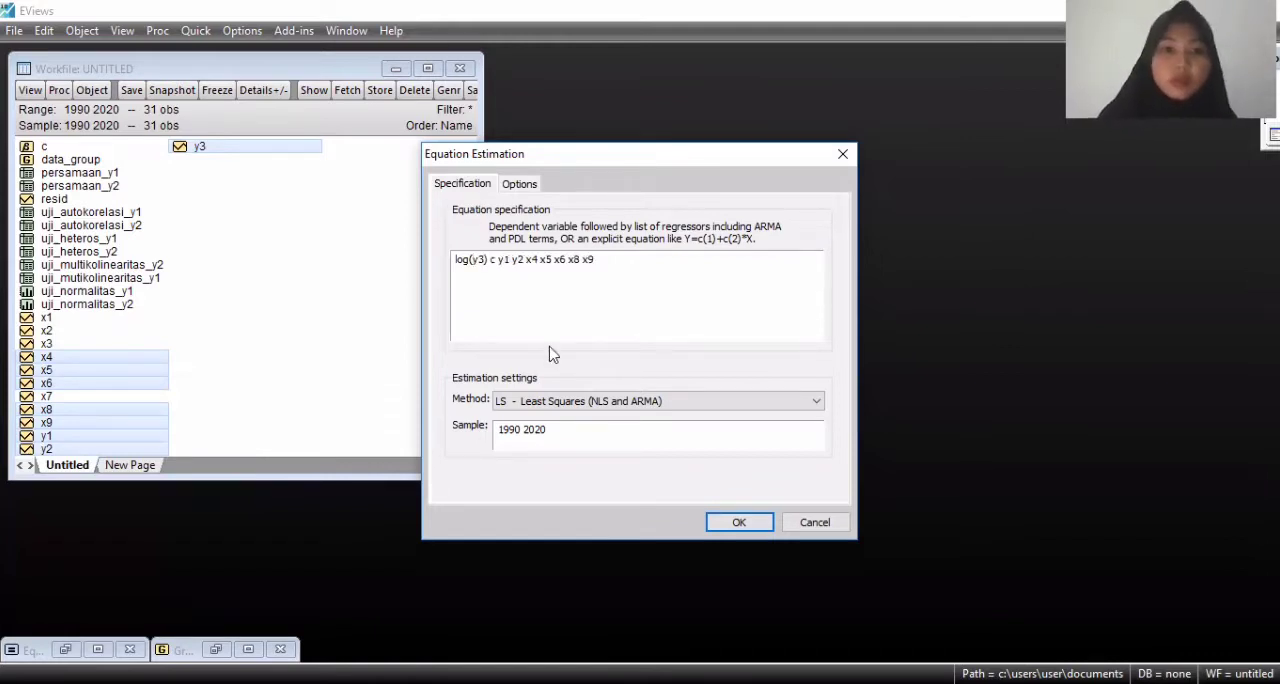
- Estimate the equation by TSLS (Two-Stage Least Squares) with instruments x1 x2 x3 x4 x5 x6 x7 x8 x9, replacing the old untitled equation
{"action": "left_click", "coordinate": [729, 402]}
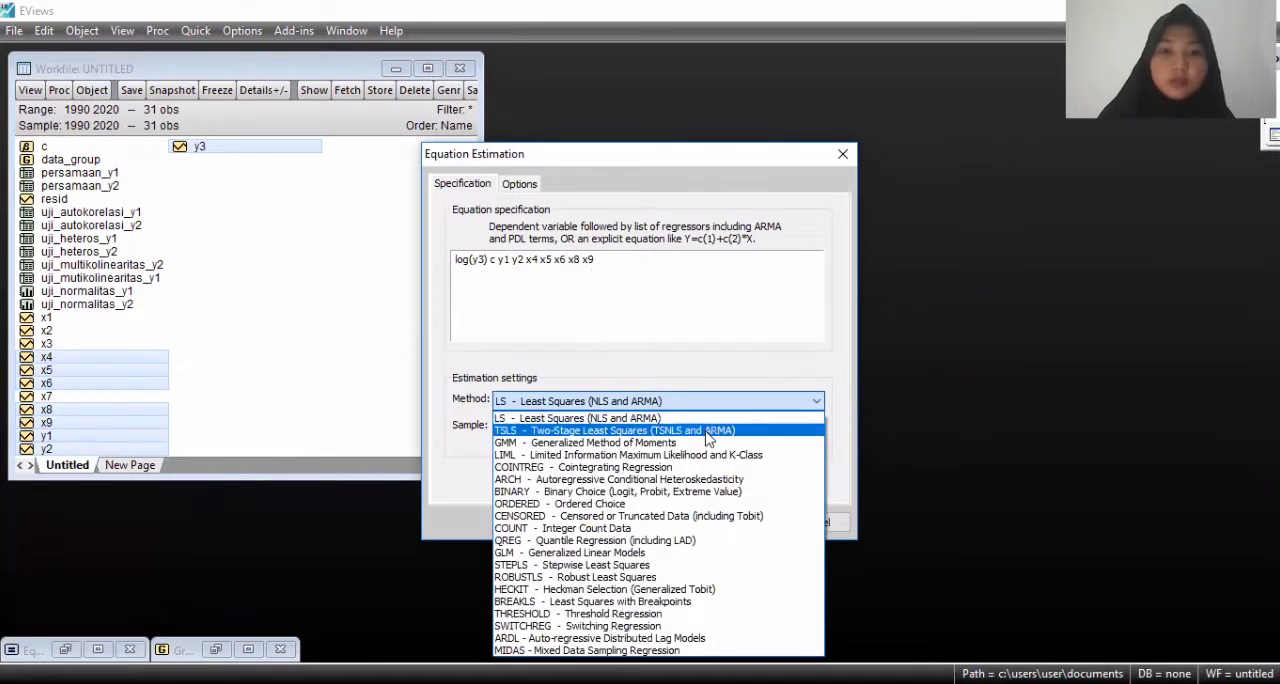
{"action": "left_click", "coordinate": [708, 431]}
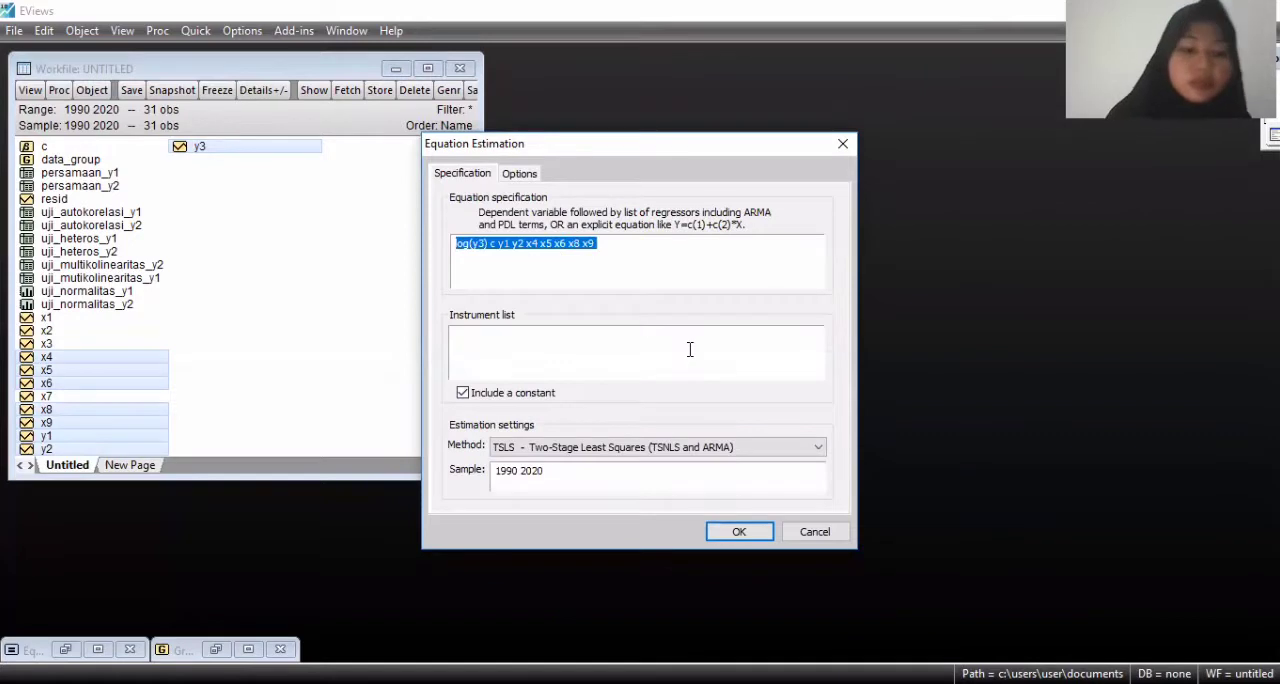
{"action": "left_click", "coordinate": [689, 349]}
{"action": "type", "text": "x1 x2 x3 x4 x5 x6 x7 x8 x9"}
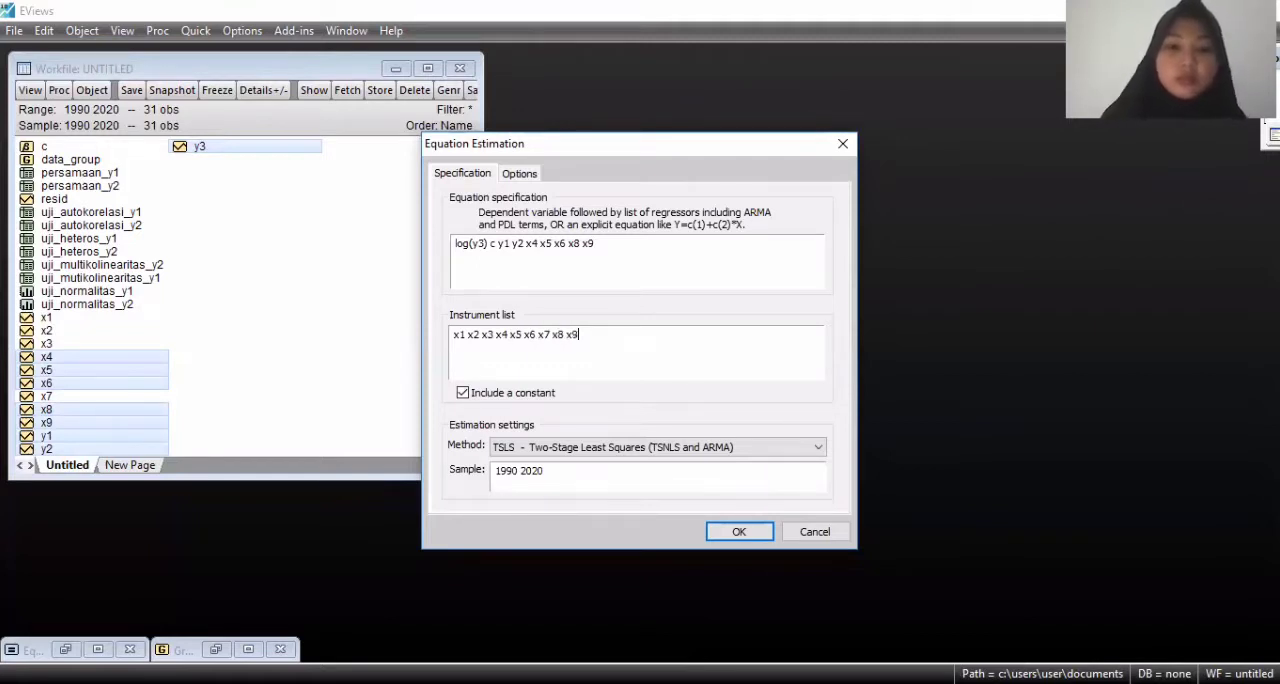
{"action": "left_click", "coordinate": [720, 538]}
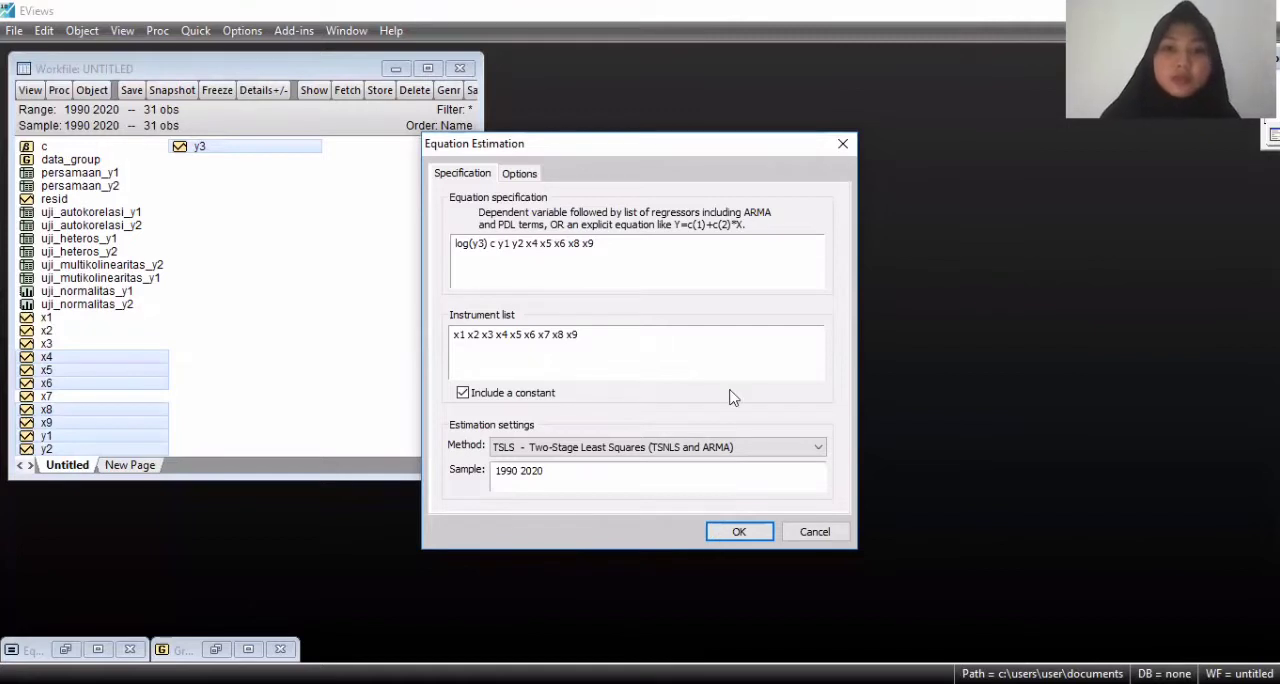
{"action": "left_click", "coordinate": [592, 388]}
- Freeze the y3 estimation output as a table, name it persamaan_y3 and close the table
{"action": "left_click", "coordinate": [612, 83]}
{"action": "left_click", "coordinate": [607, 110]}
{"action": "type", "text": "u"}
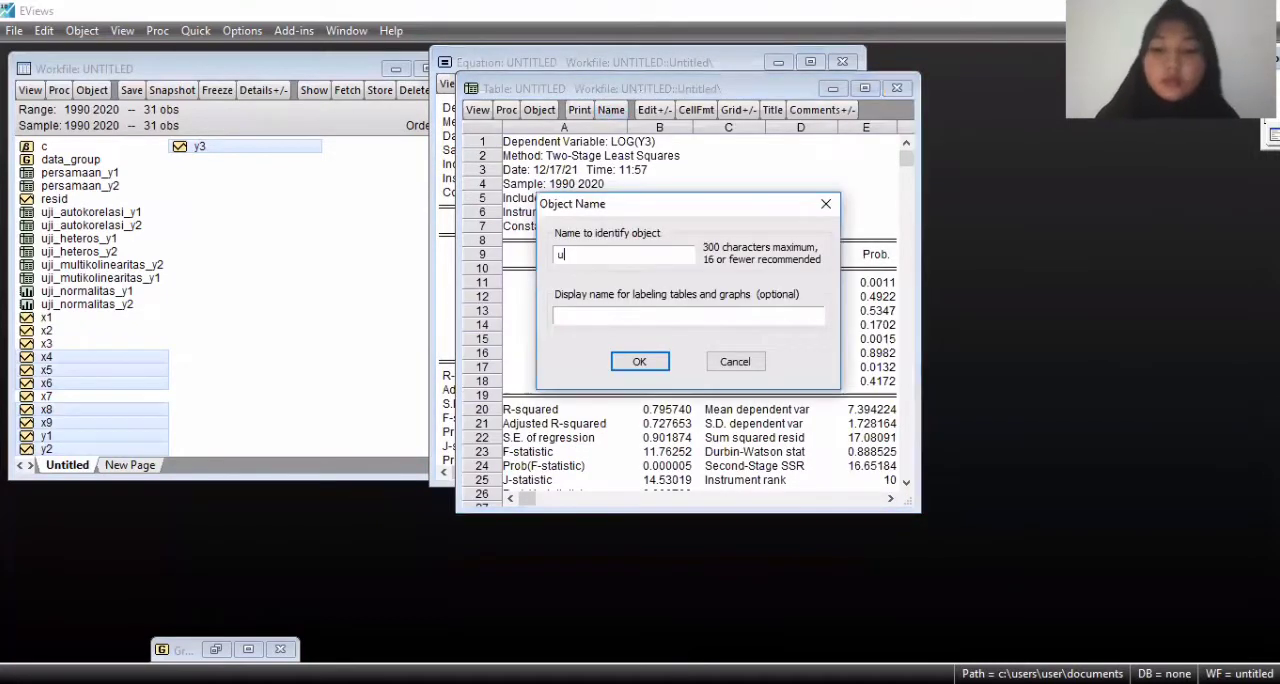
{"action": "key", "text": "BackSpace"}
{"action": "key", "text": "BackSpace"}
{"action": "key", "text": "BackSpace"}
{"action": "type", "text": "pe"}
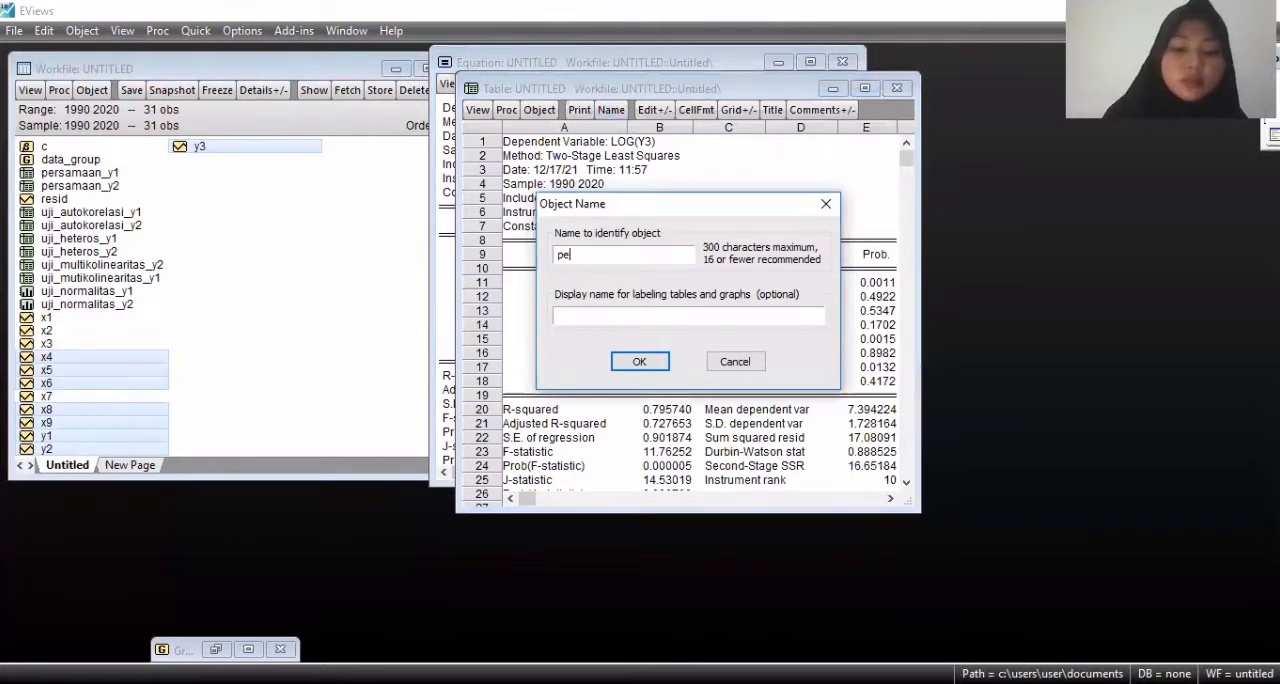
{"action": "type", "text": "rsamaan_"}
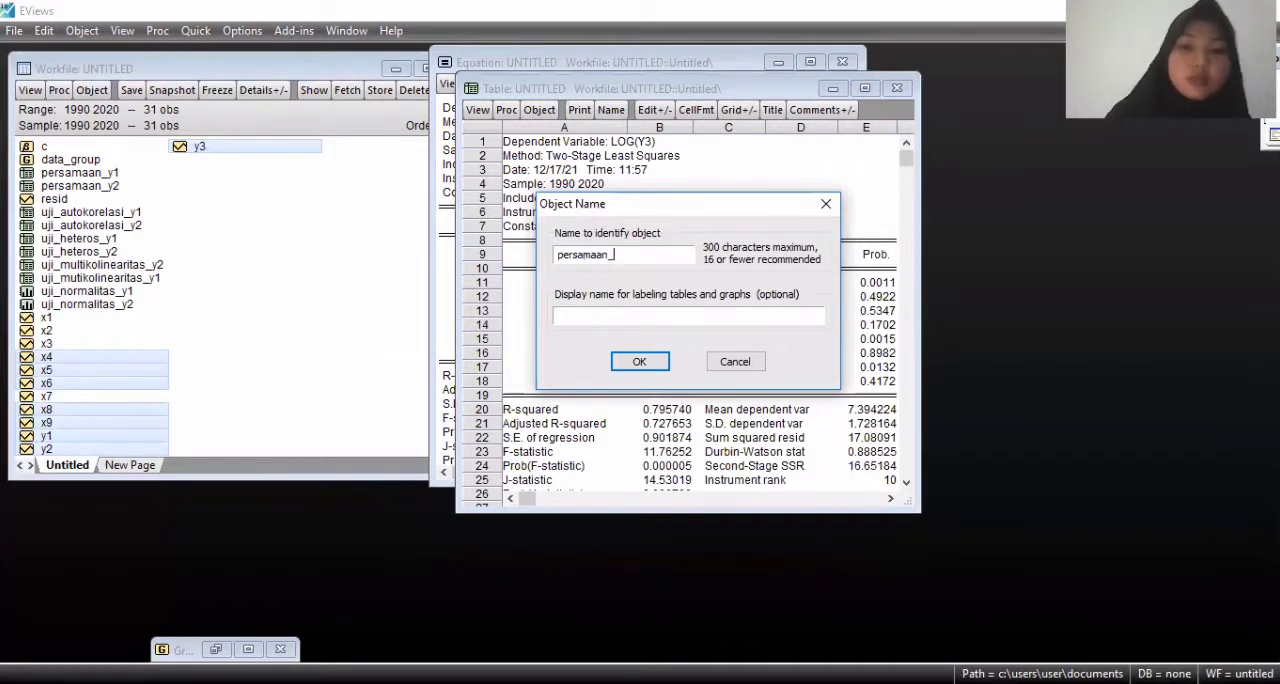
{"action": "type", "text": "y3"}
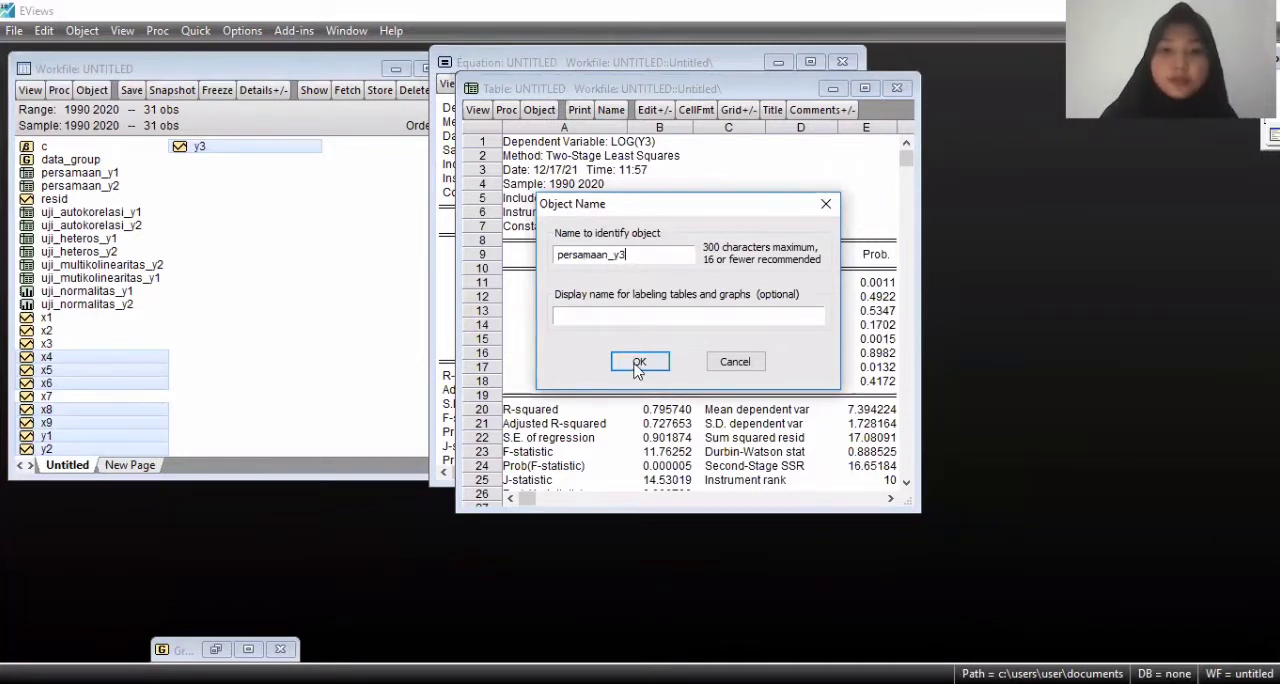
{"action": "key", "text": "Return"}
{"action": "left_click", "coordinate": [897, 93]}
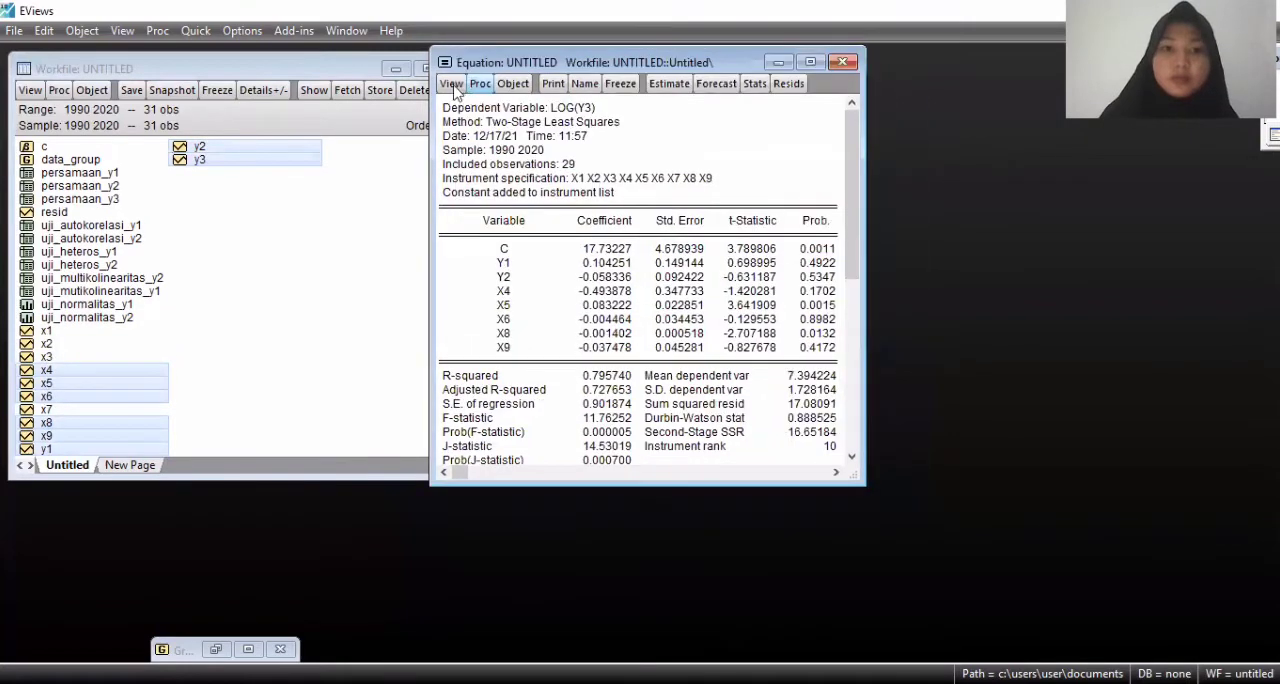
- Run the histogram normality test on the y3 equation's residuals and freeze the graph
{"action": "left_click", "coordinate": [452, 85]}
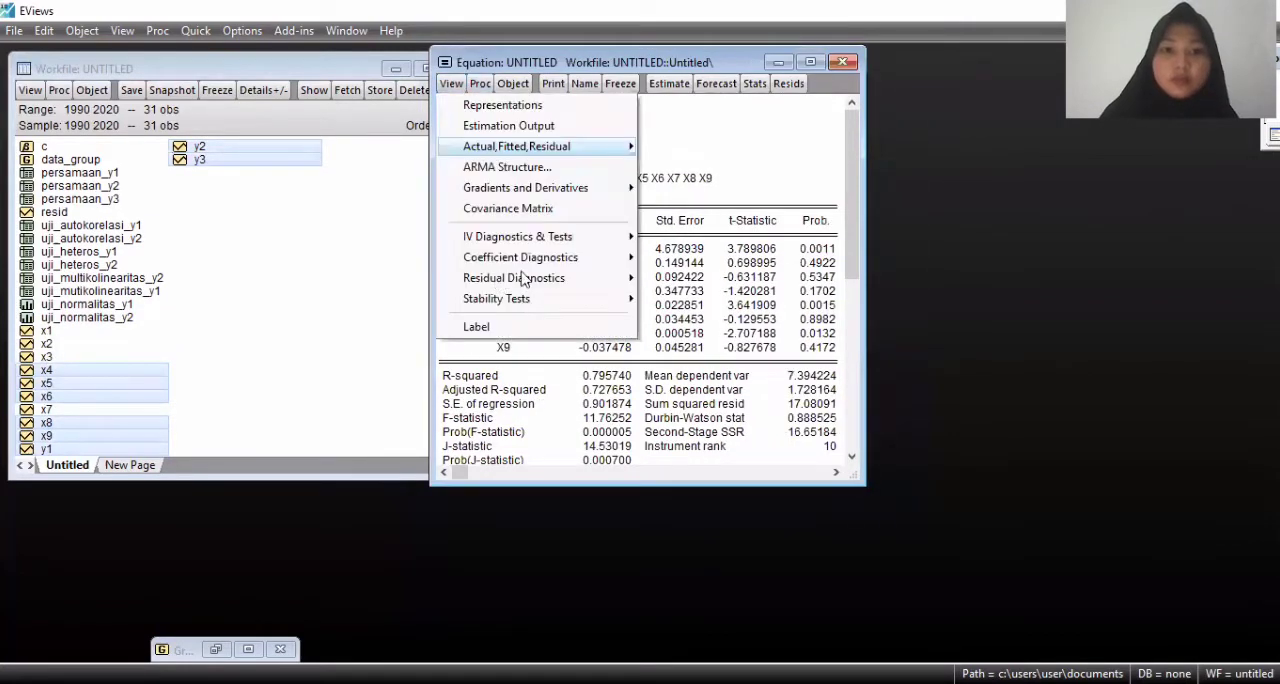
{"action": "mouse_move", "coordinate": [617, 276]}
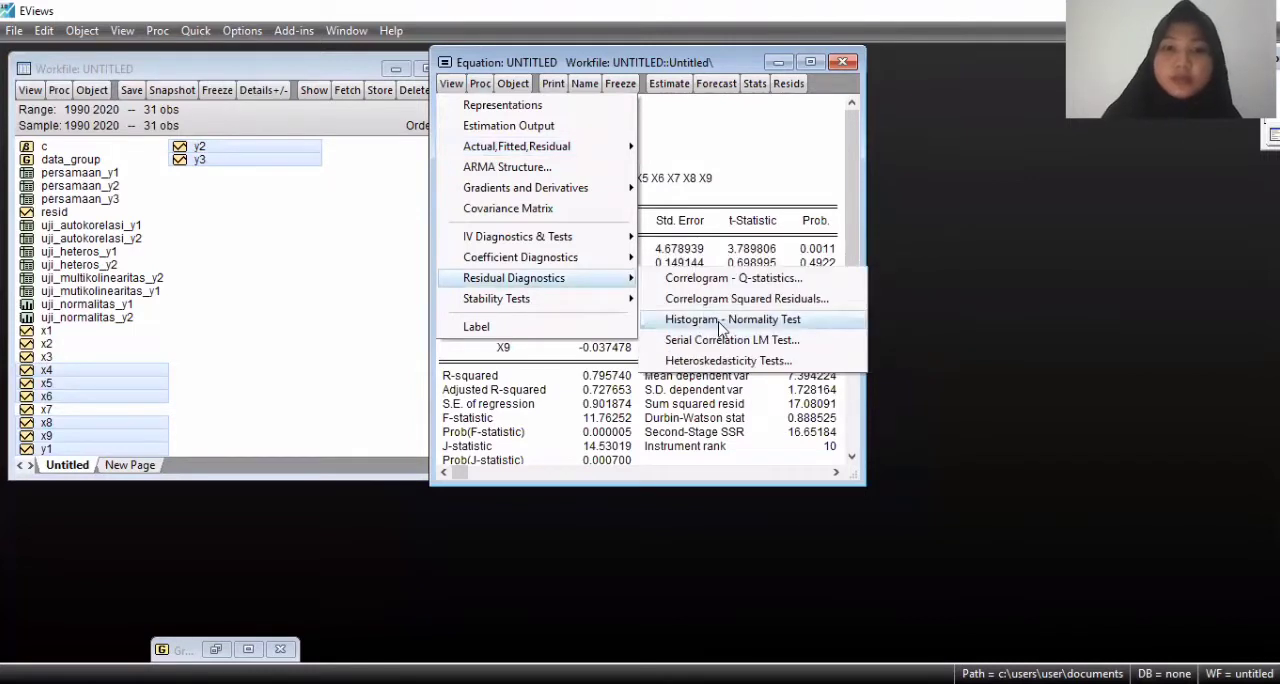
{"action": "left_click", "coordinate": [720, 322]}
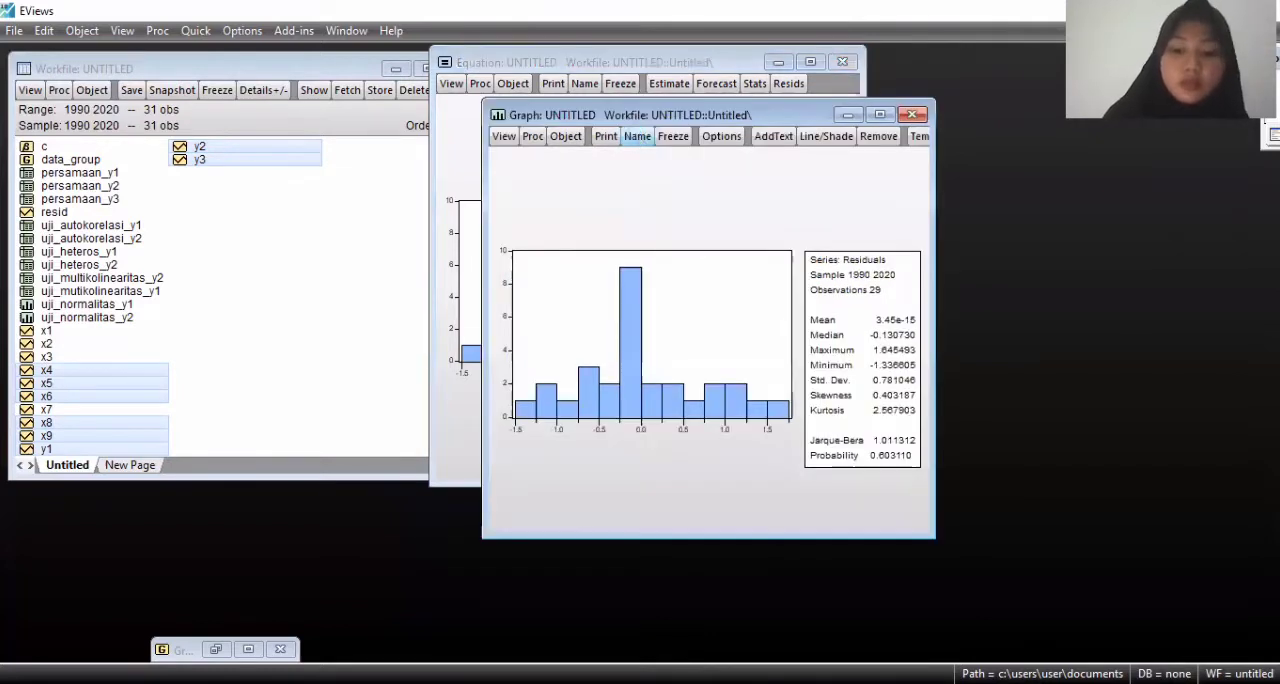
- Name the frozen normality graph uji_normalitas_y3 and close it
{"action": "left_click", "coordinate": [637, 136]}
{"action": "type", "text": "uji_normalitas"}
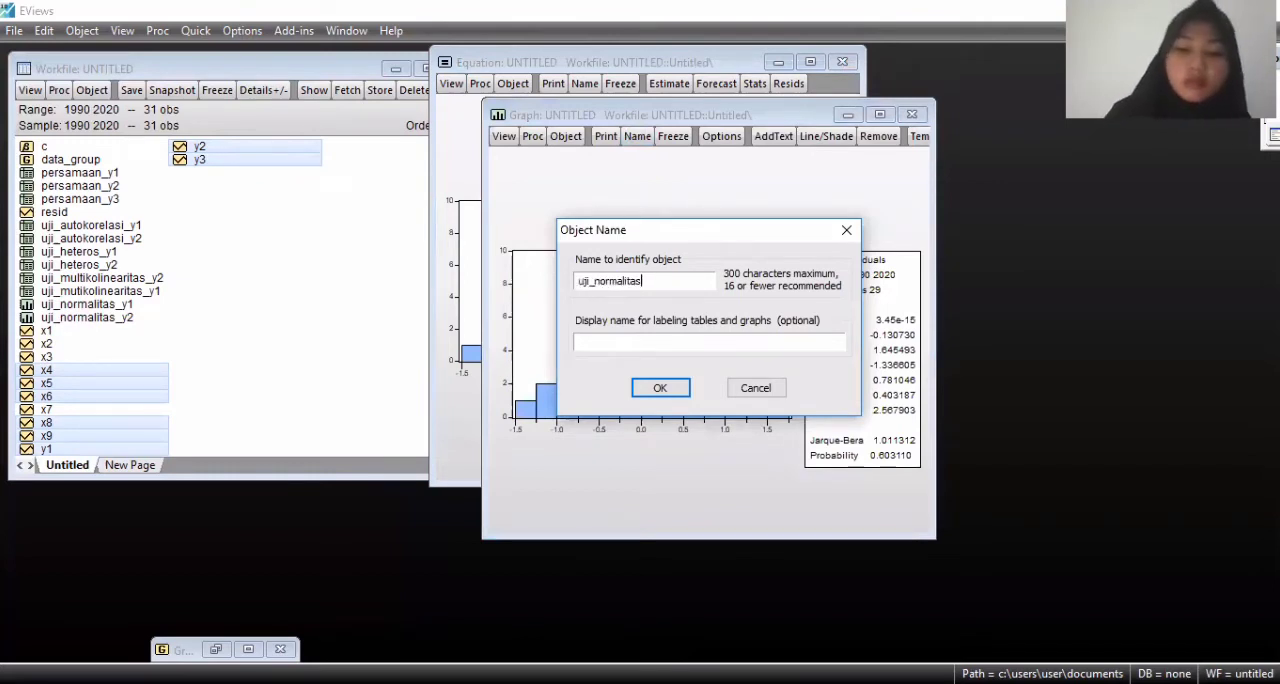
{"action": "type", "text": "_y3"}
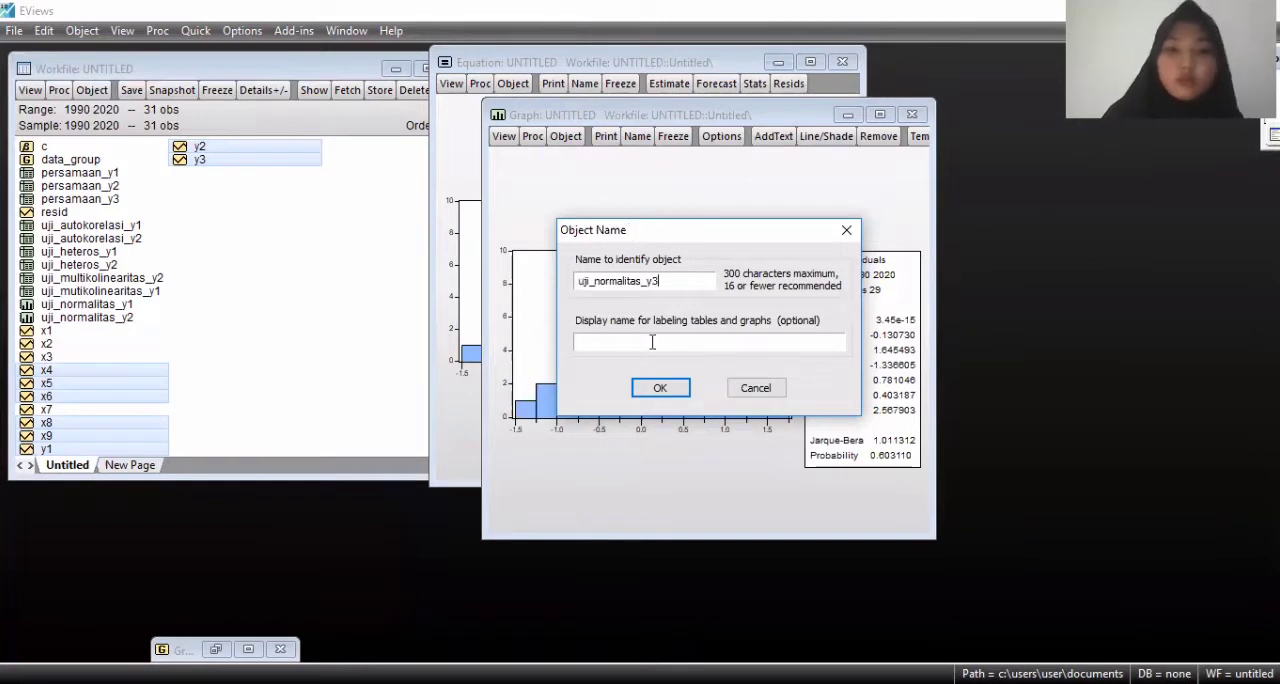
{"action": "left_click", "coordinate": [660, 388]}
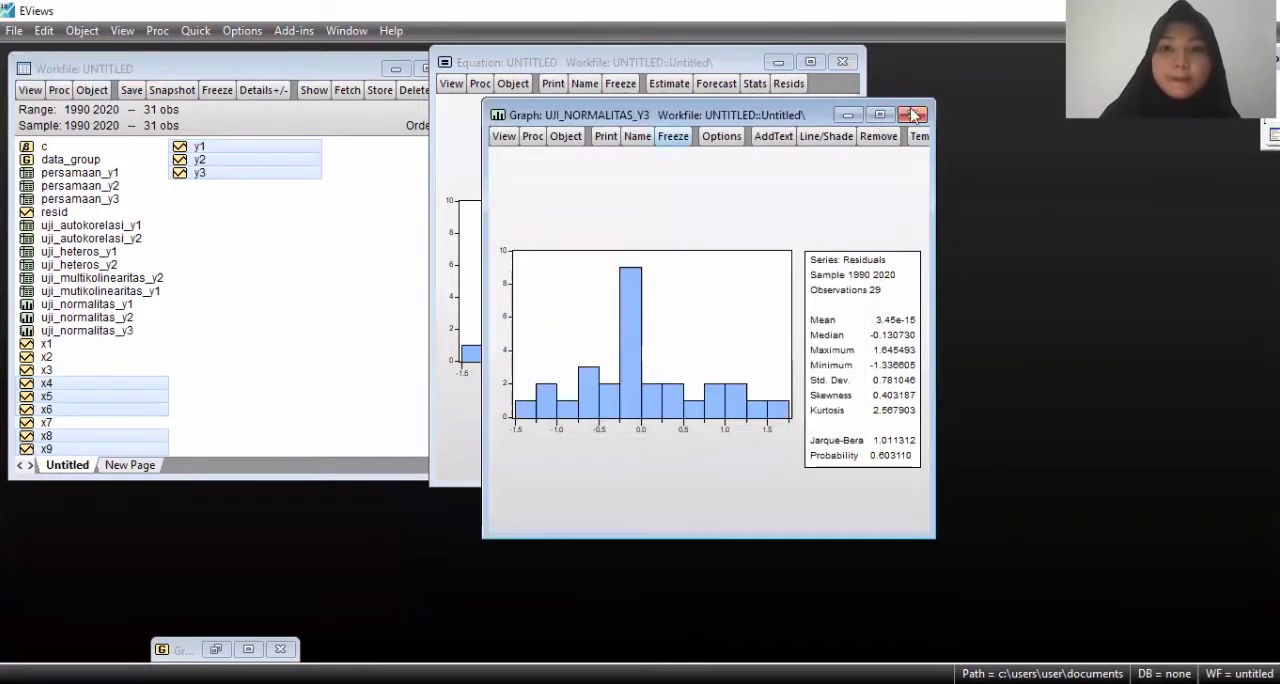
{"action": "left_click", "coordinate": [912, 114]}
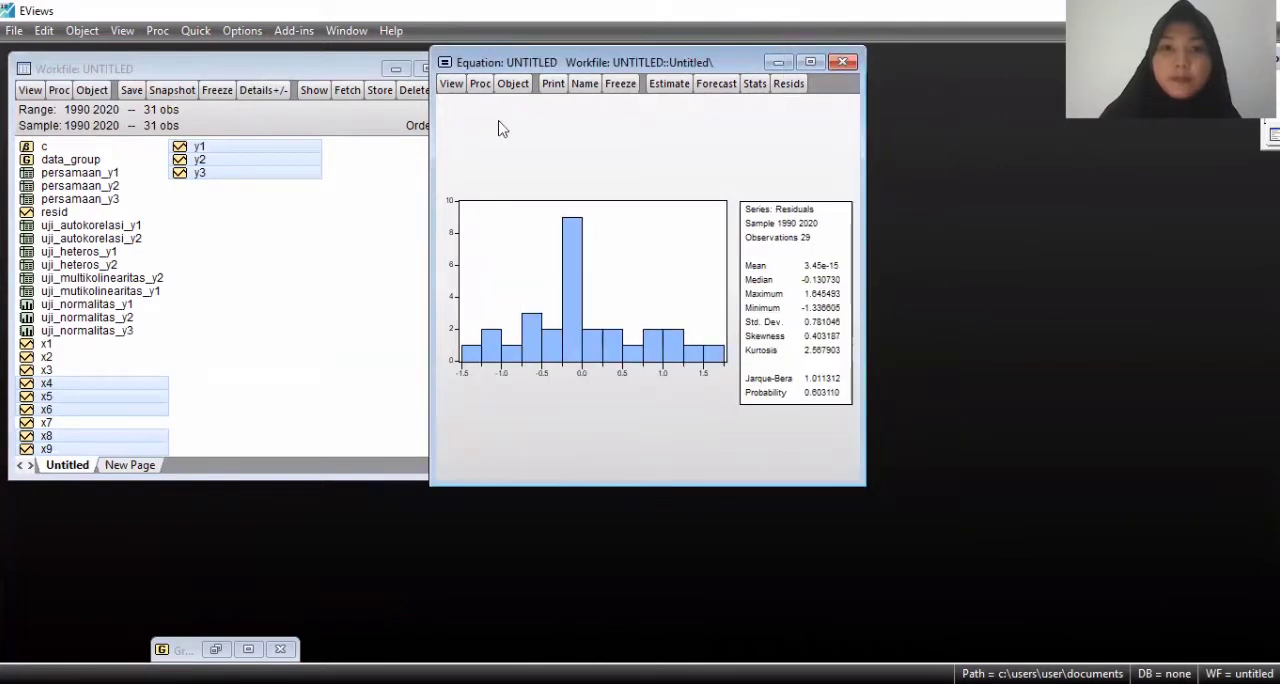
- Run the serial correlation LM test on the y3 equation with 2 lags and freeze the result as a table
{"action": "left_click", "coordinate": [450, 86]}
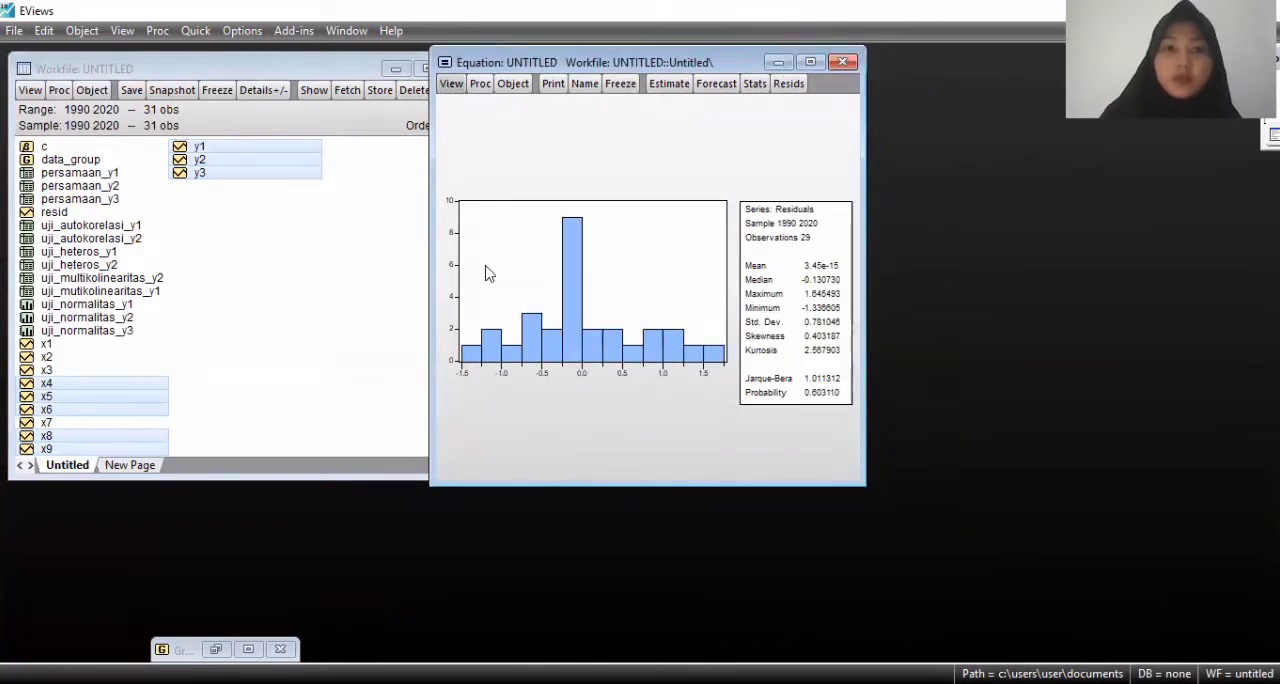
{"action": "mouse_move", "coordinate": [518, 284]}
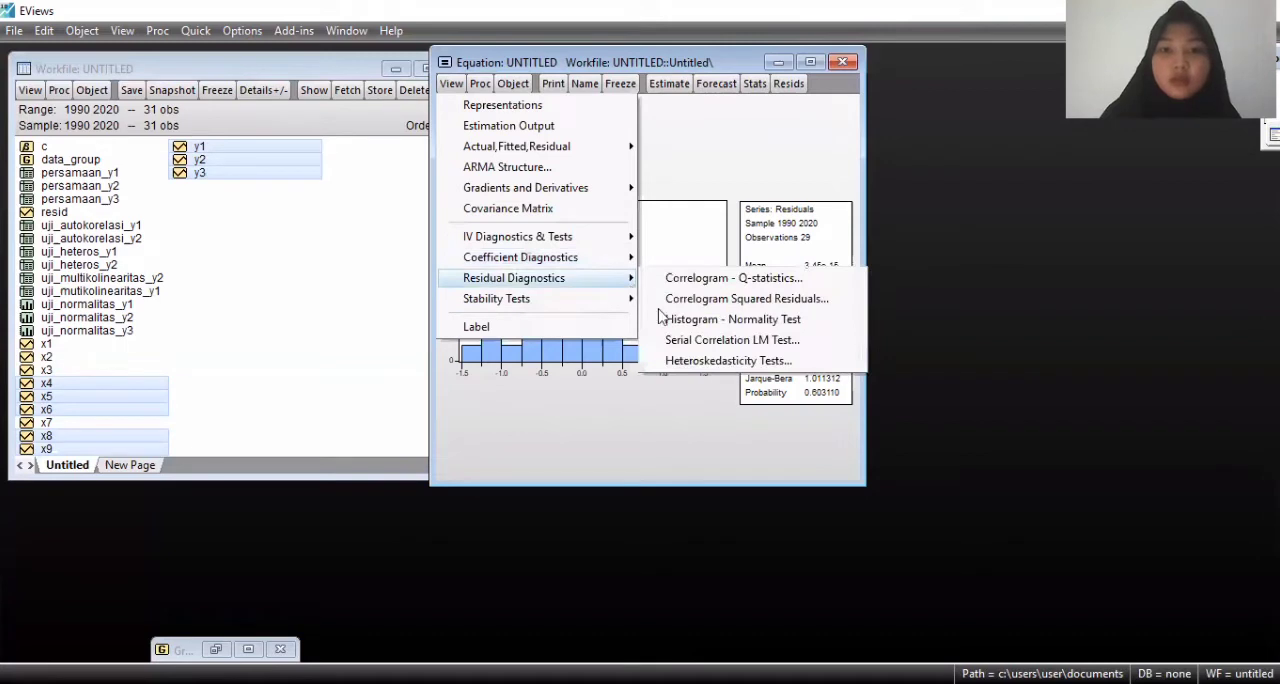
{"action": "left_click", "coordinate": [679, 340]}
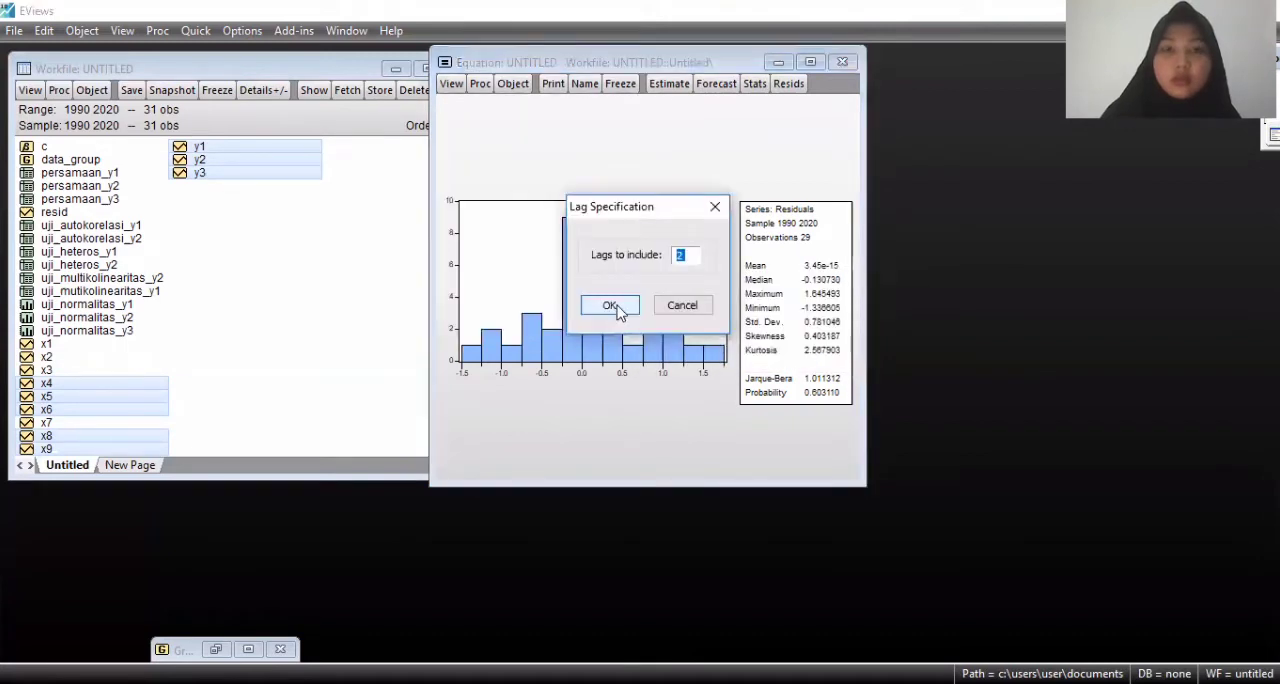
{"action": "left_click", "coordinate": [617, 306]}
{"action": "left_click", "coordinate": [620, 84]}
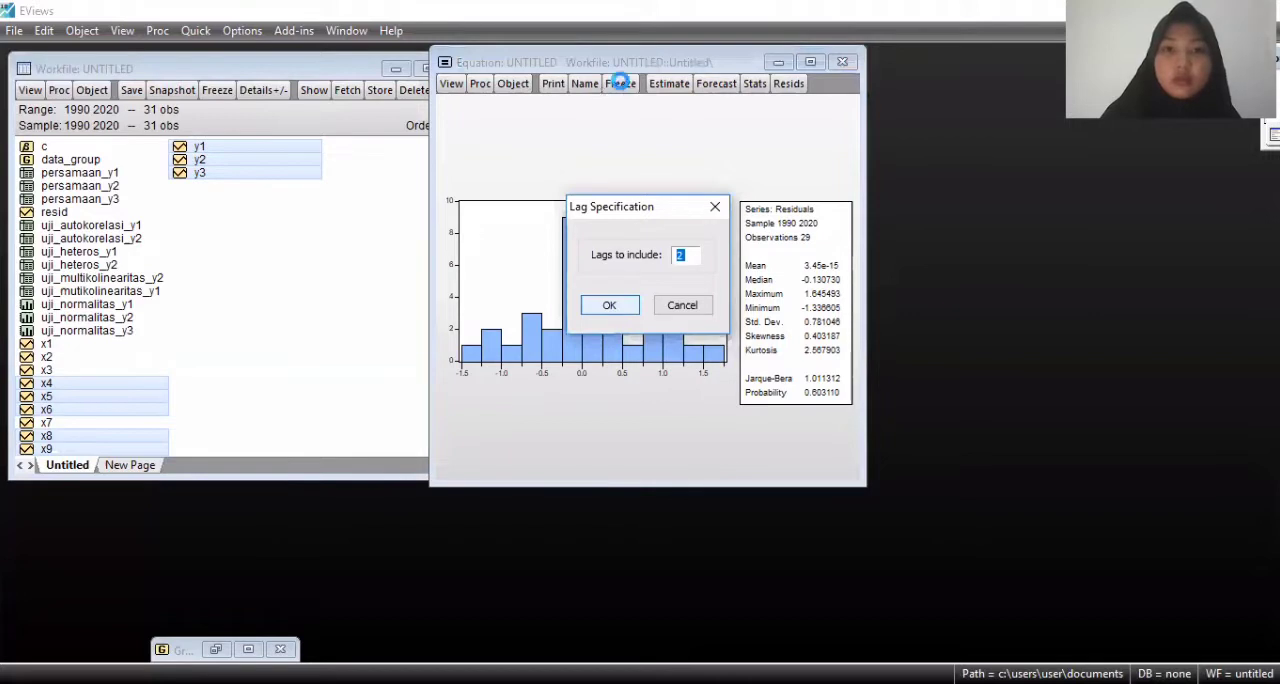
- Name the frozen serial correlation table uji_autokorelasi_y3 and close it
{"action": "left_click", "coordinate": [664, 157]}
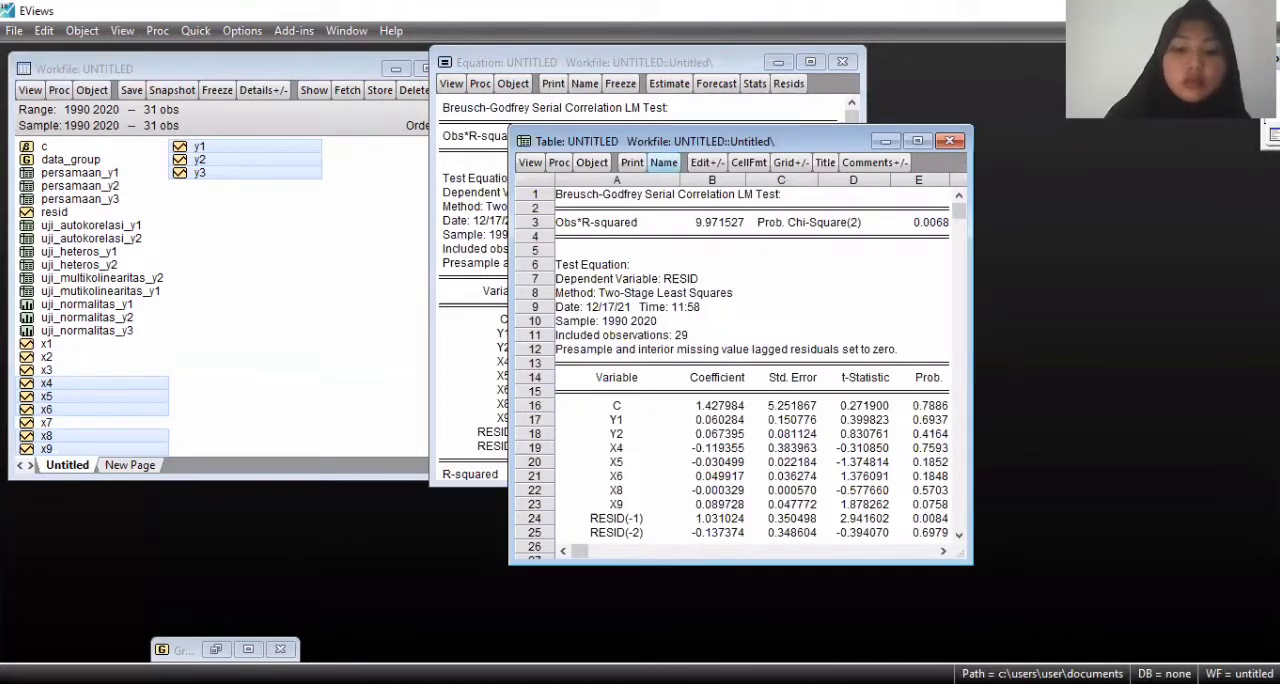
{"action": "type", "text": "uji_autokorelasi_y3"}
{"action": "left_click", "coordinate": [690, 417]}
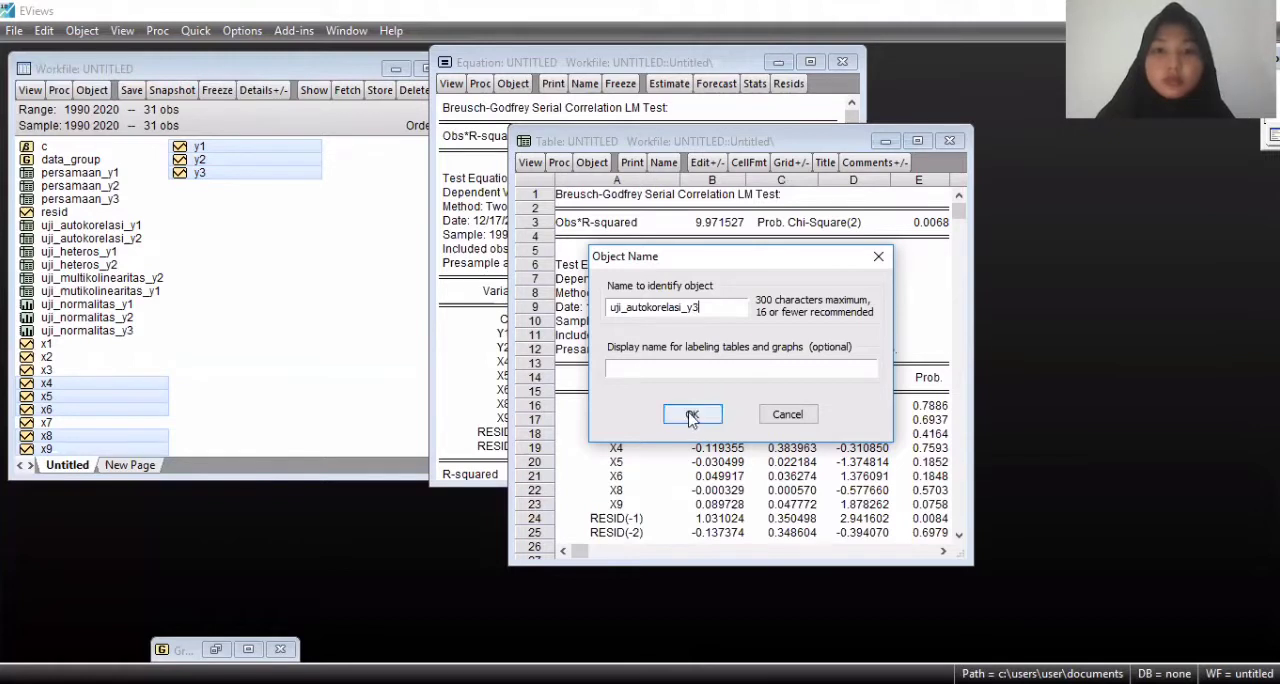
{"action": "left_click", "coordinate": [951, 142]}
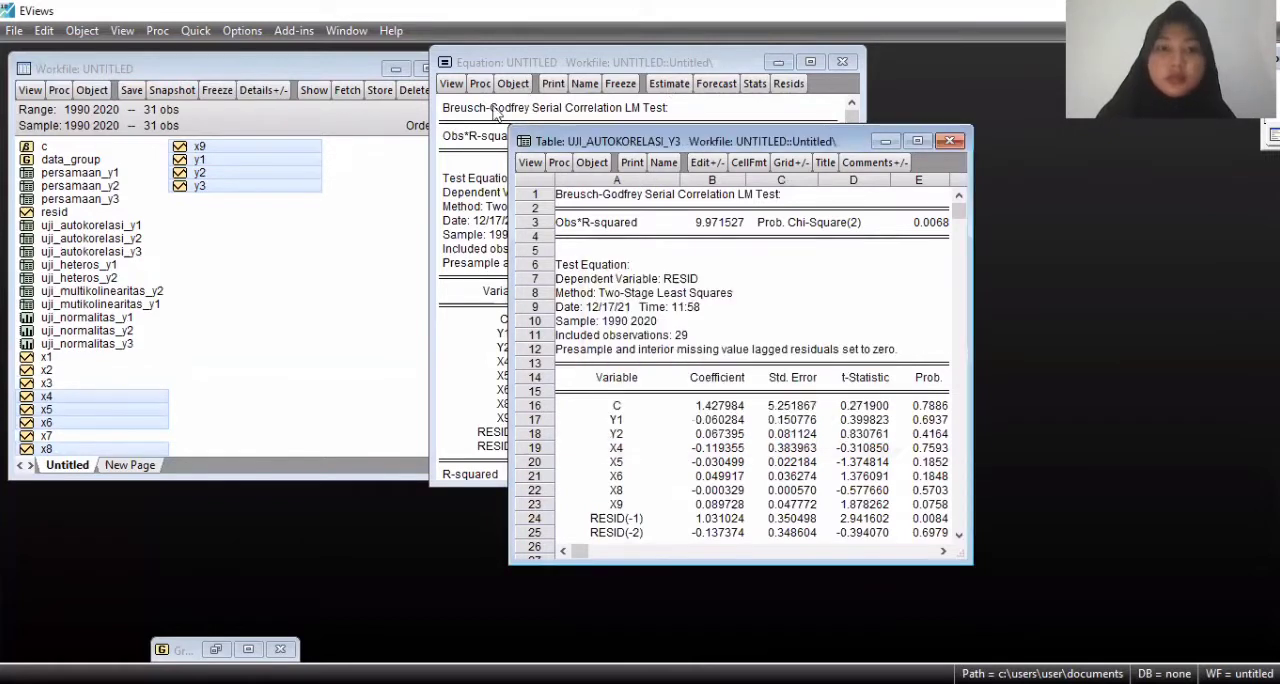
- Run the Breusch-Pagan-Godfrey heteroskedasticity test on the y3 equation with its original regressors and freeze the result as a table
{"action": "left_click", "coordinate": [451, 85]}
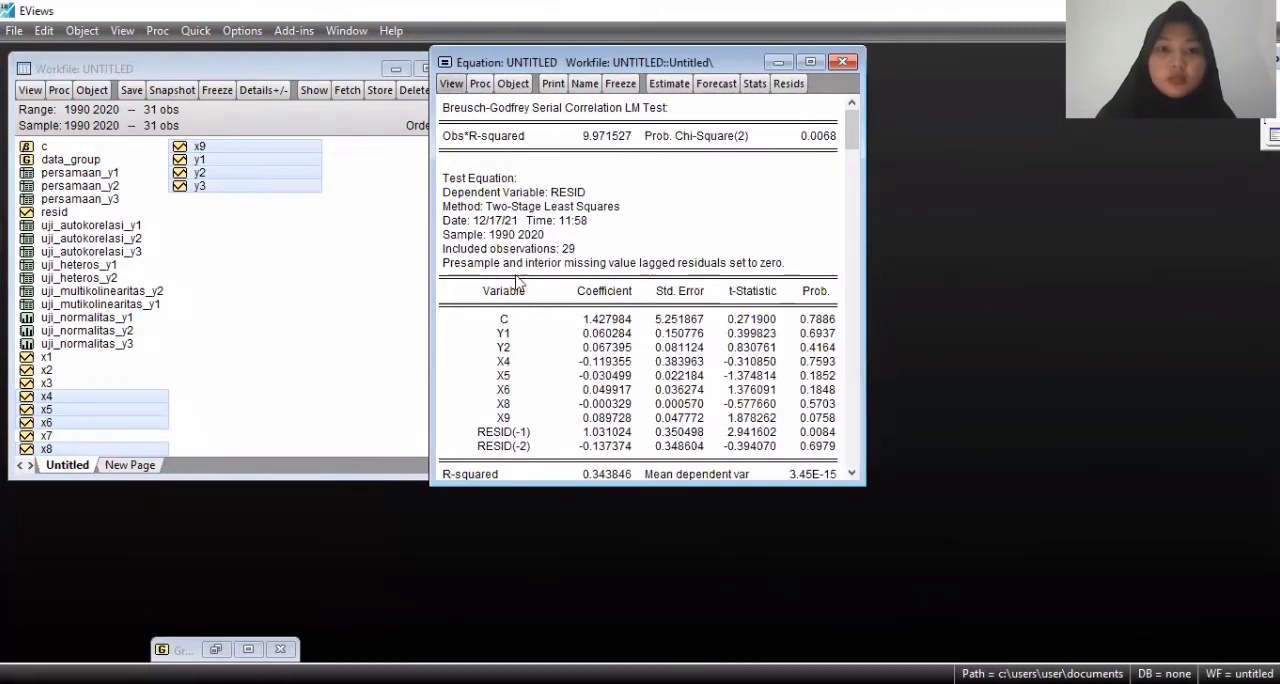
{"action": "mouse_move", "coordinate": [664, 292]}
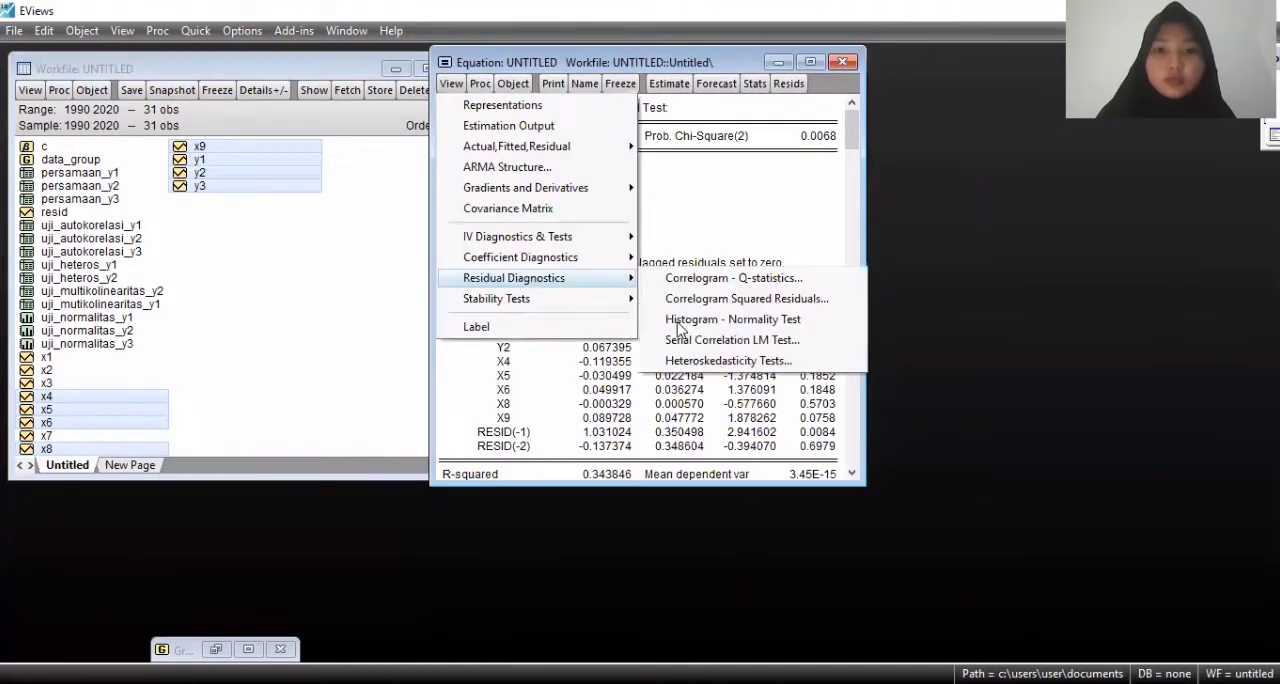
{"action": "left_click", "coordinate": [690, 361]}
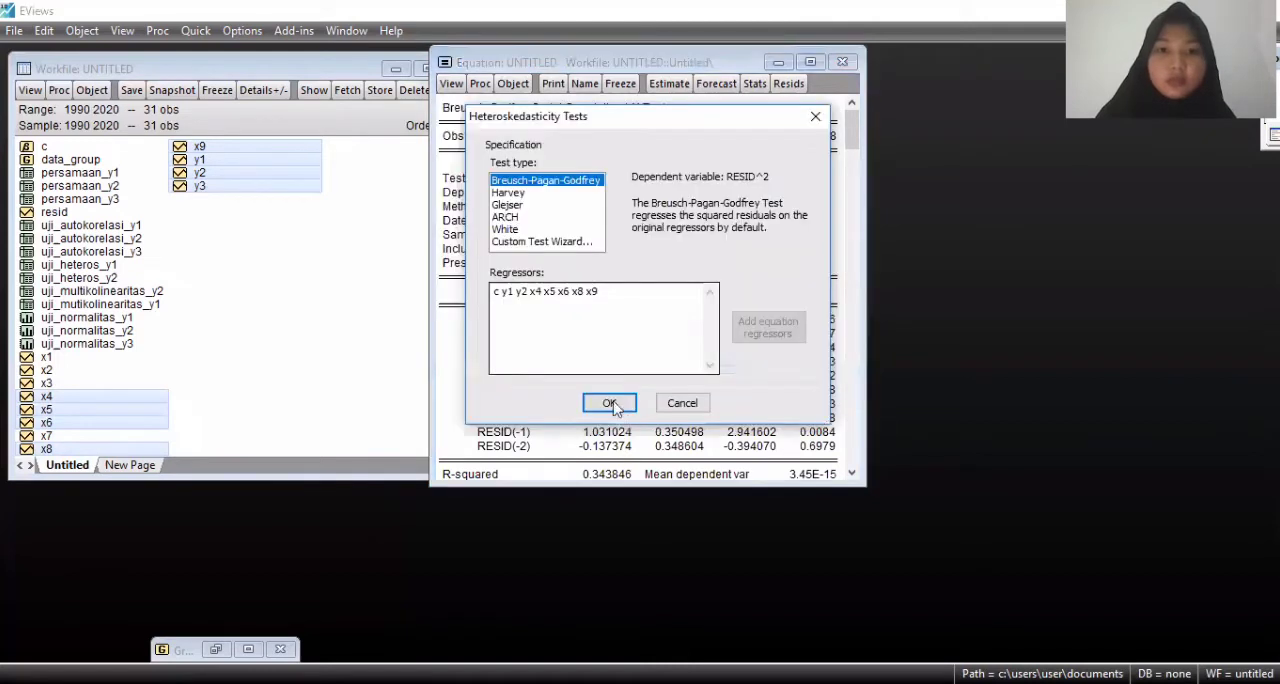
{"action": "left_click", "coordinate": [614, 405]}
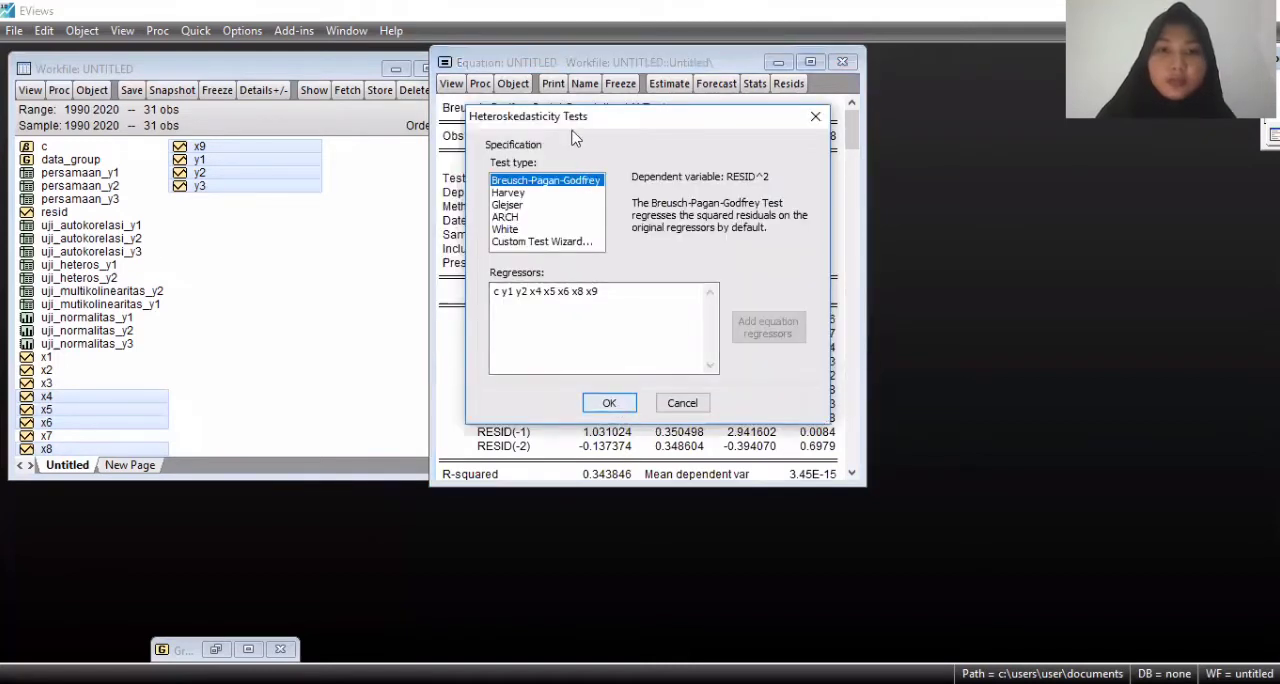
{"action": "left_click", "coordinate": [620, 84]}
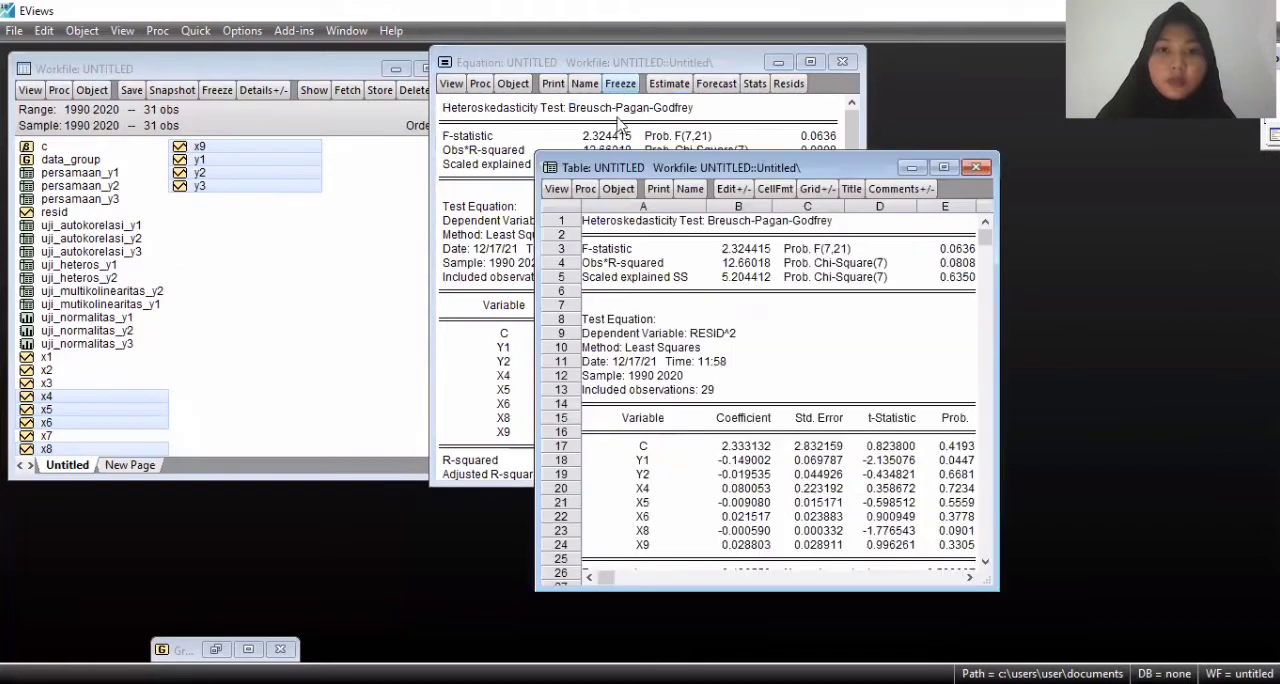
- Name the frozen heteroskedasticity table uji_heteros_y3 and close it
{"action": "left_click", "coordinate": [690, 190]}
{"action": "type", "text": "uji_heteros_y3"}
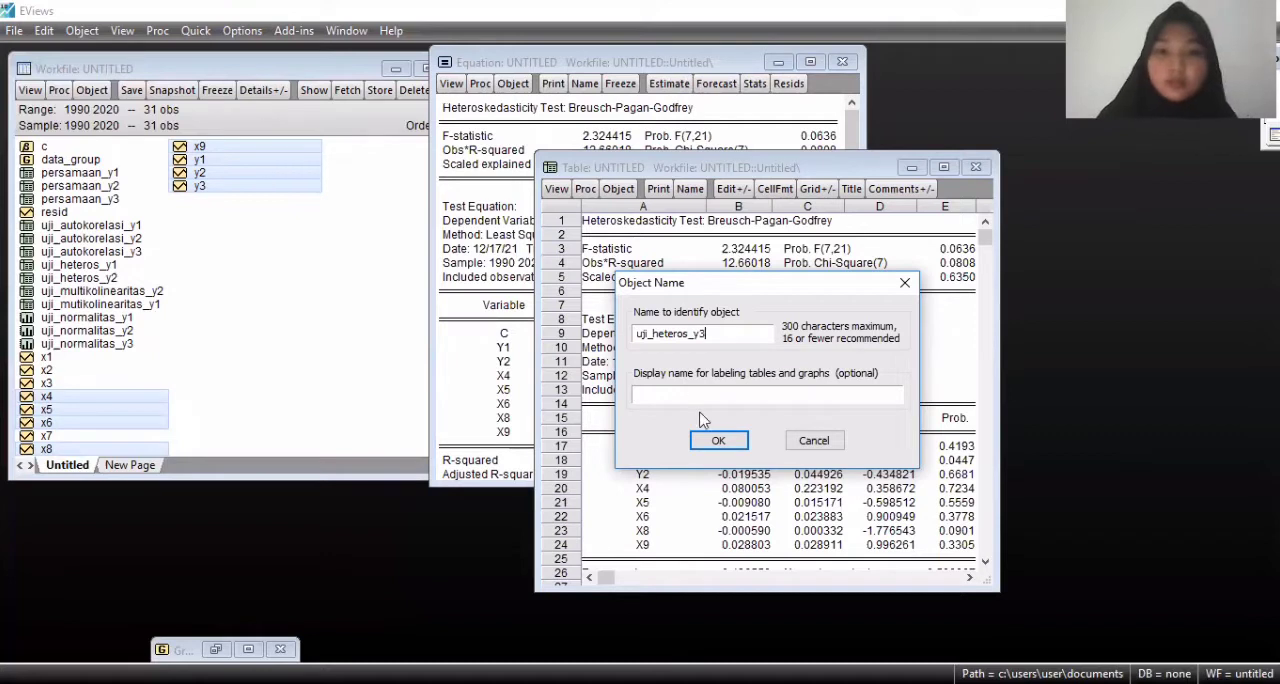
{"action": "left_click", "coordinate": [718, 443]}
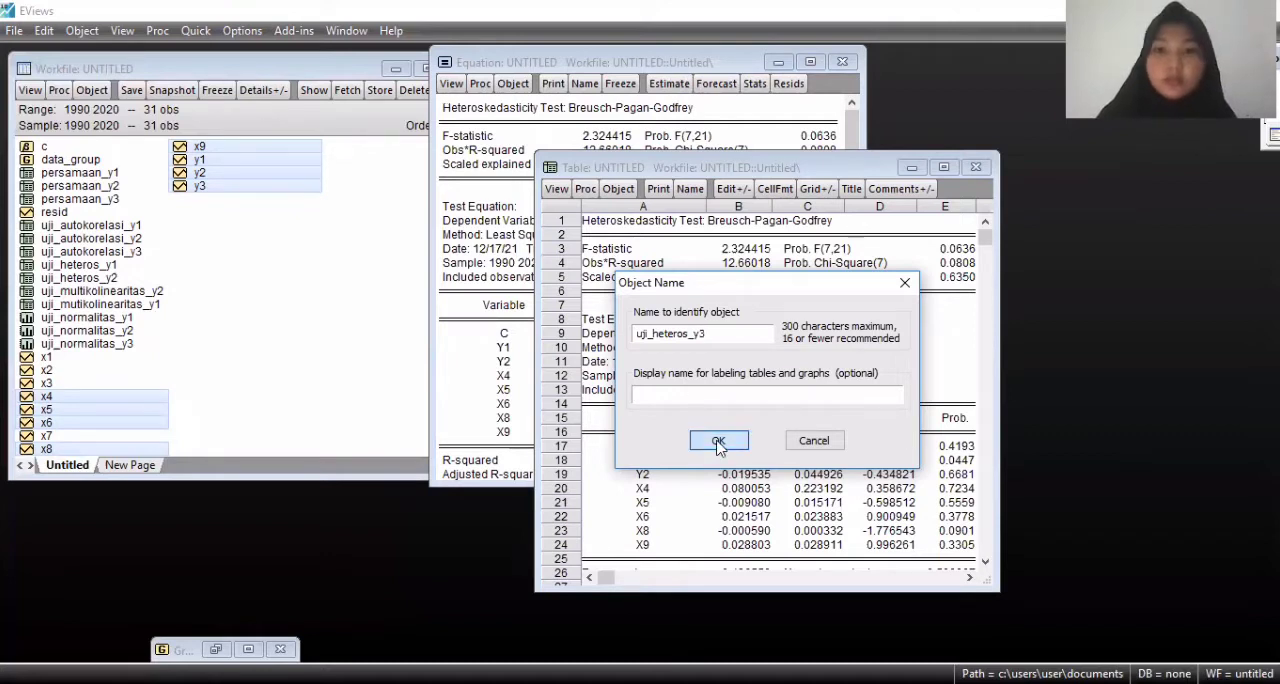
{"action": "left_click", "coordinate": [979, 173]}
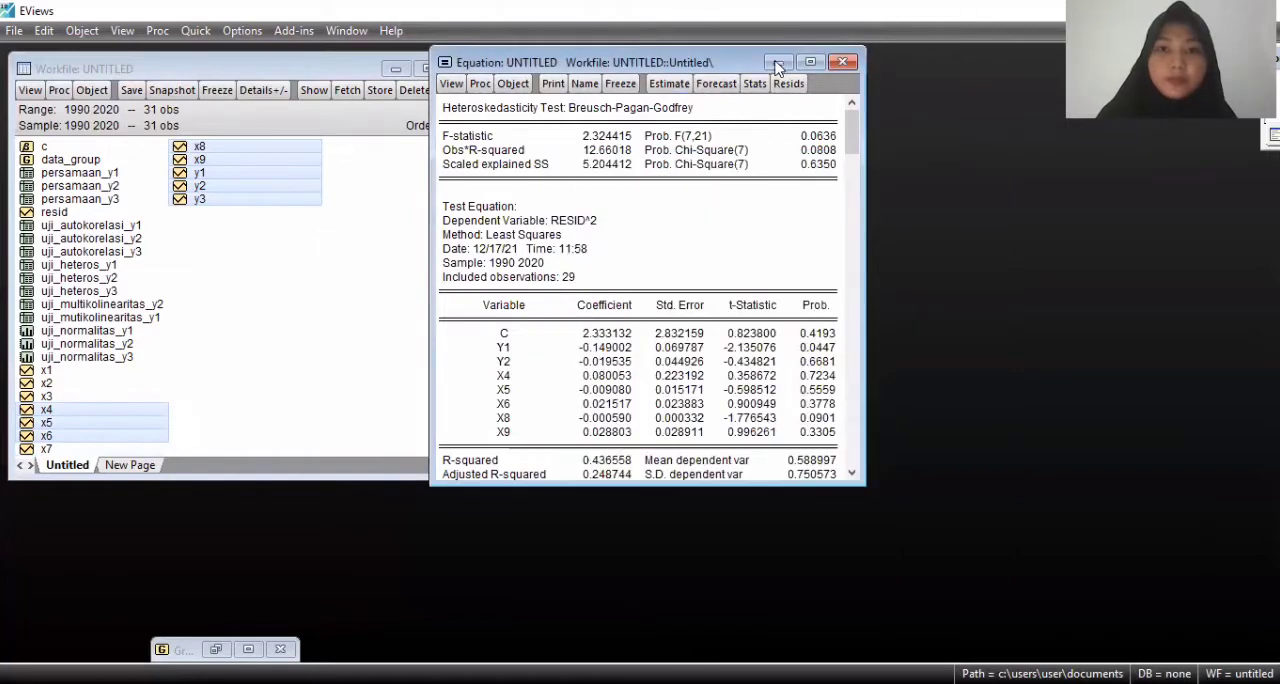
- Minimize the equation window, then compute the group correlations of y1 y2 x4 x5 x6 x8 x9 and freeze the result as a table
{"action": "left_click", "coordinate": [778, 64]}
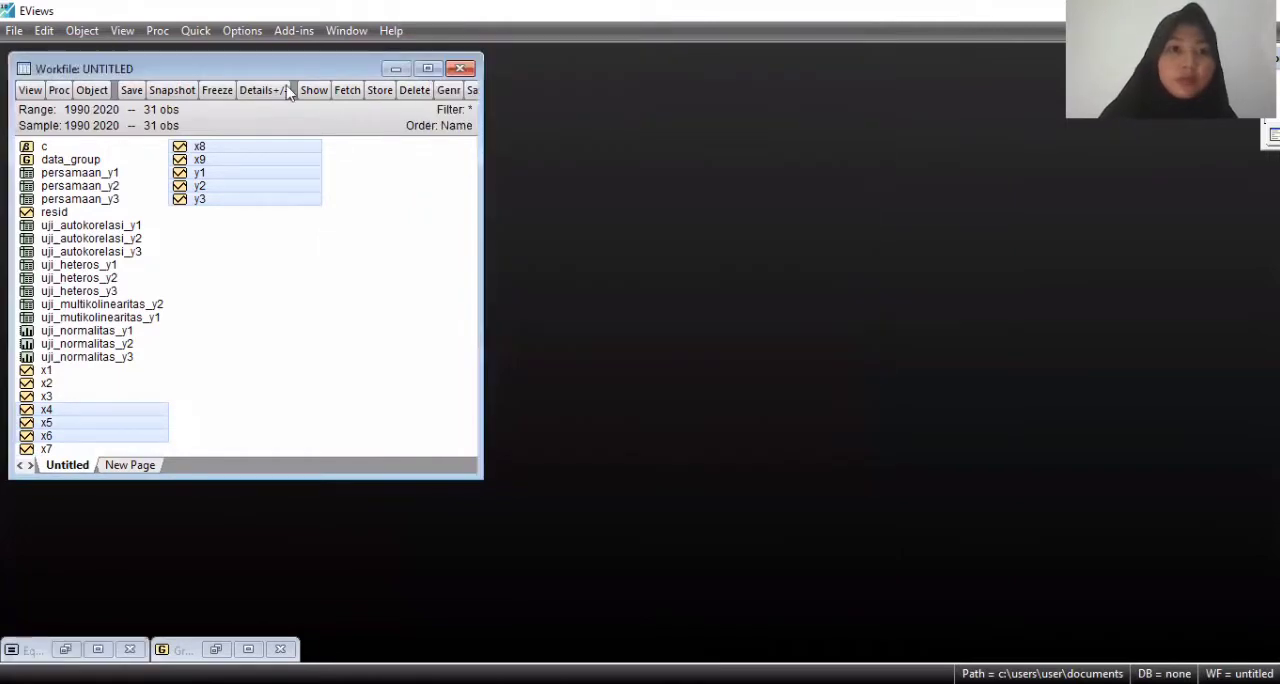
{"action": "left_click", "coordinate": [196, 33]}
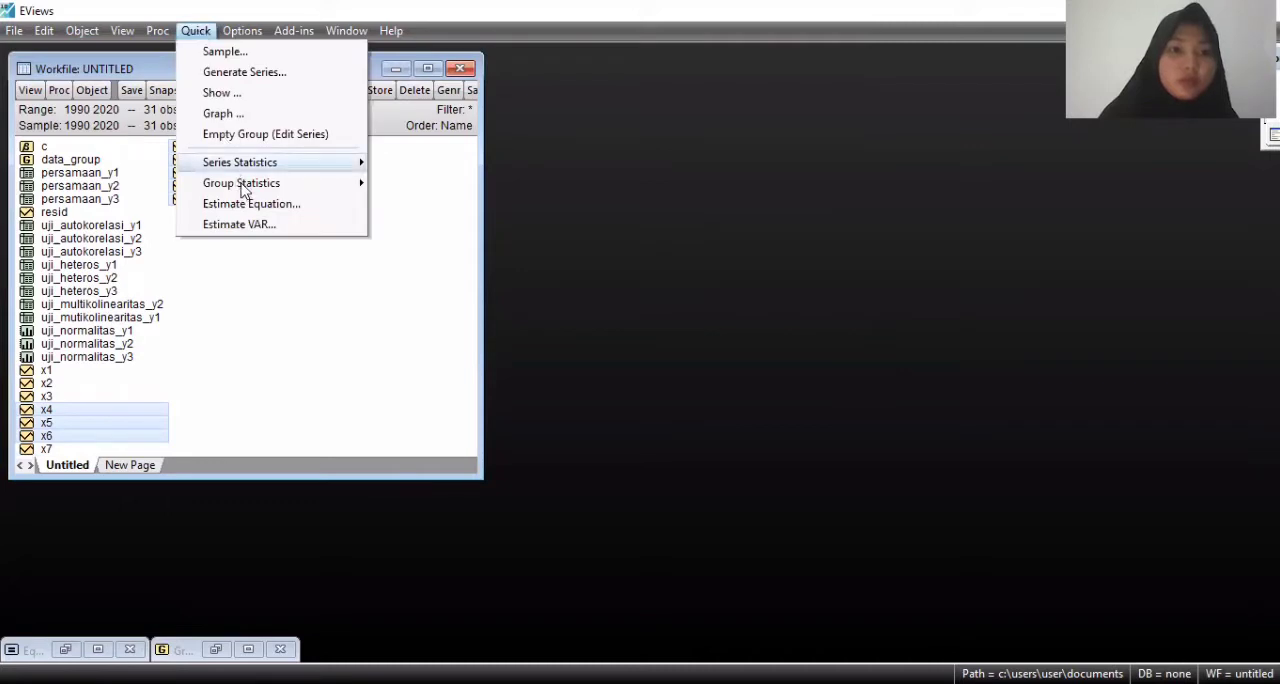
{"action": "mouse_move", "coordinate": [243, 190]}
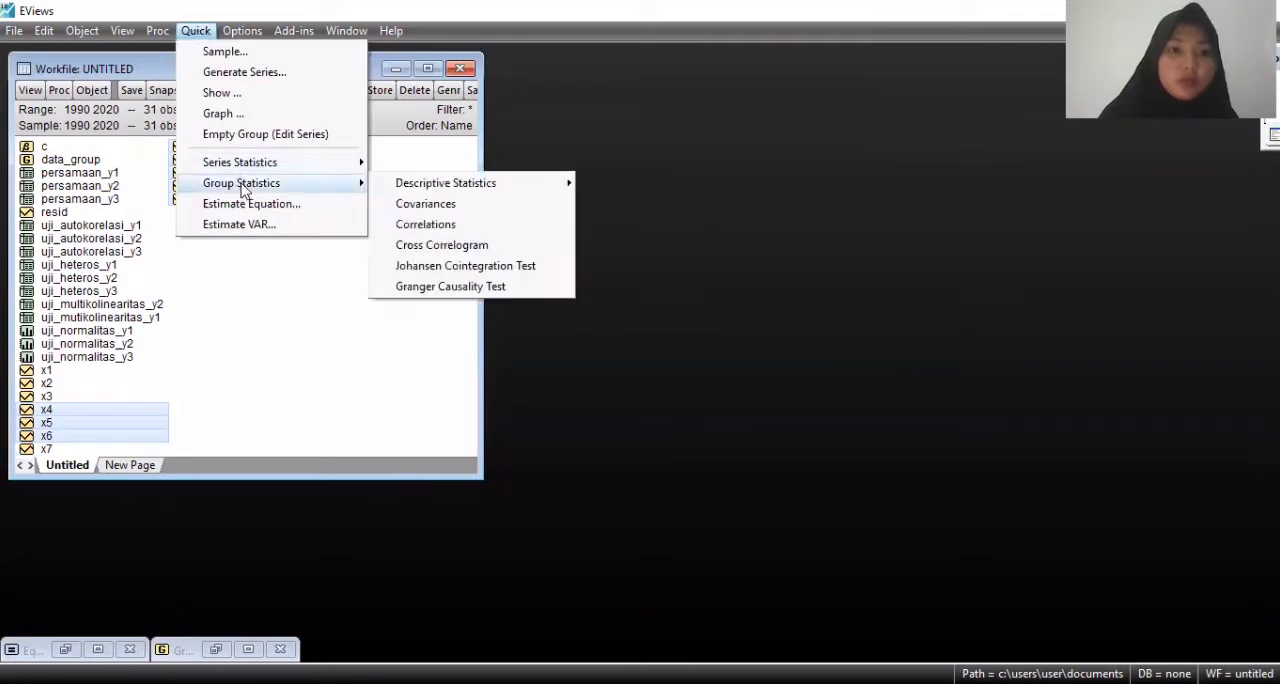
{"action": "left_click", "coordinate": [417, 232]}
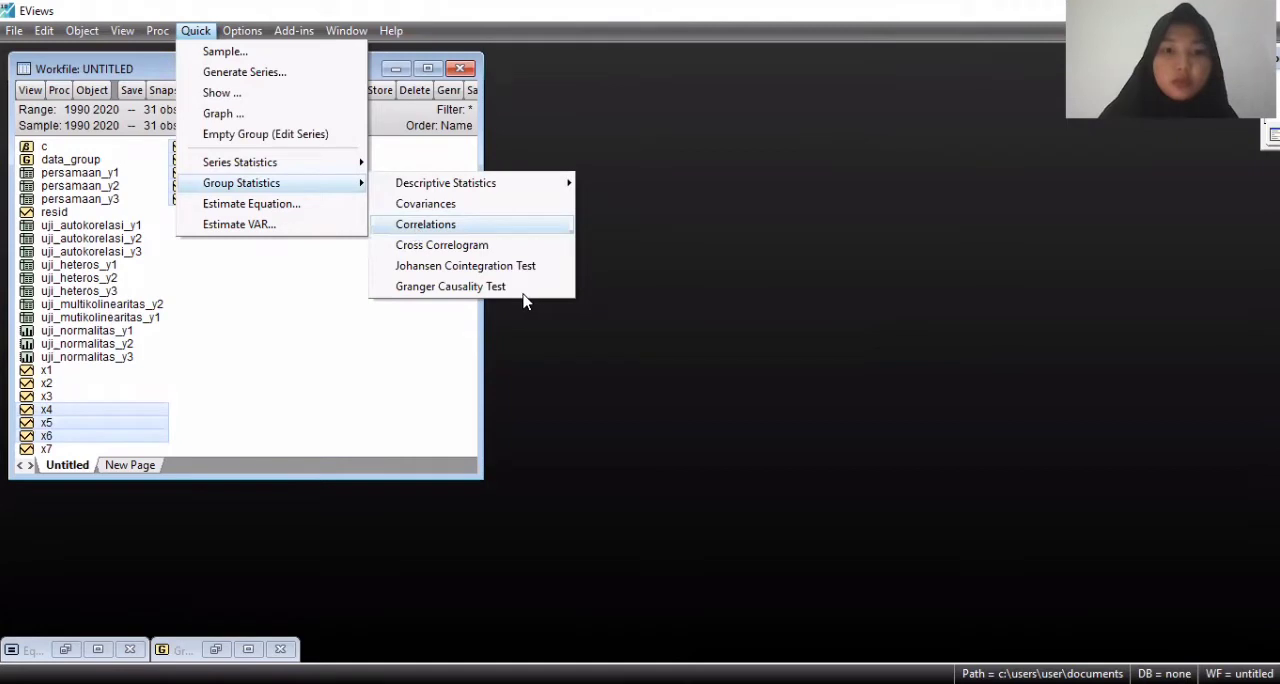
{"action": "left_click", "coordinate": [524, 297]}
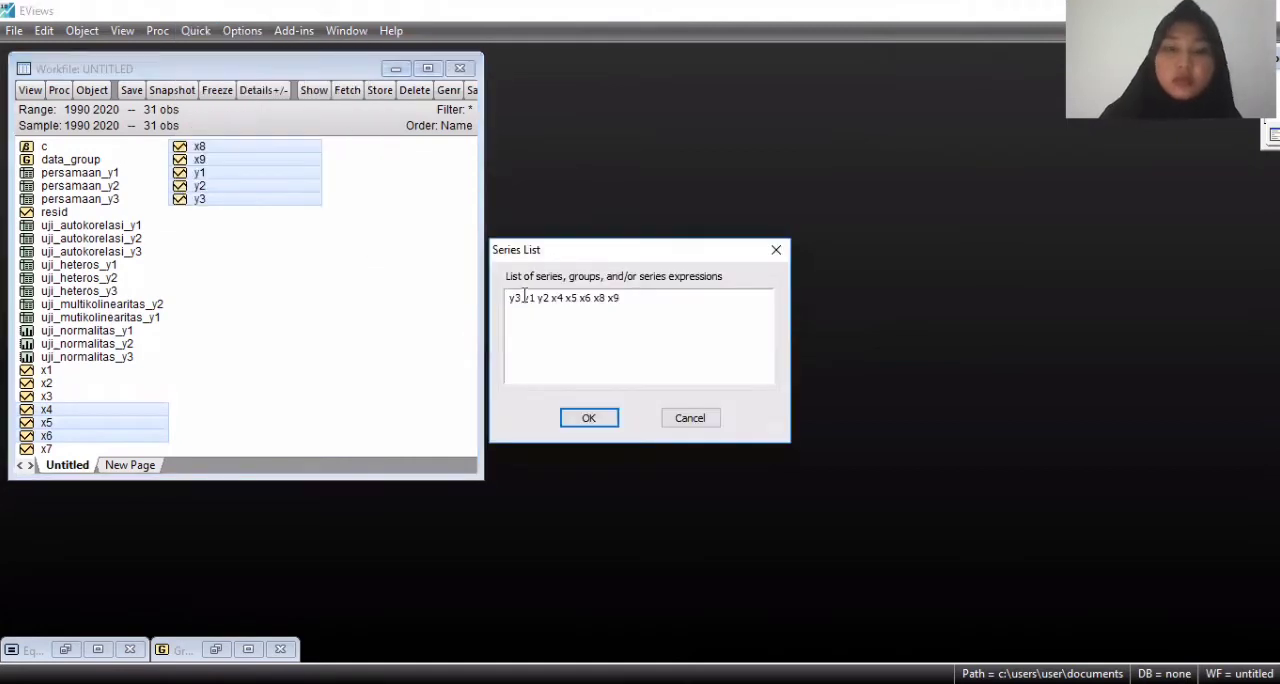
{"action": "key", "text": "BackSpace"}
{"action": "key", "text": "BackSpace"}
{"action": "key", "text": "BackSpace"}
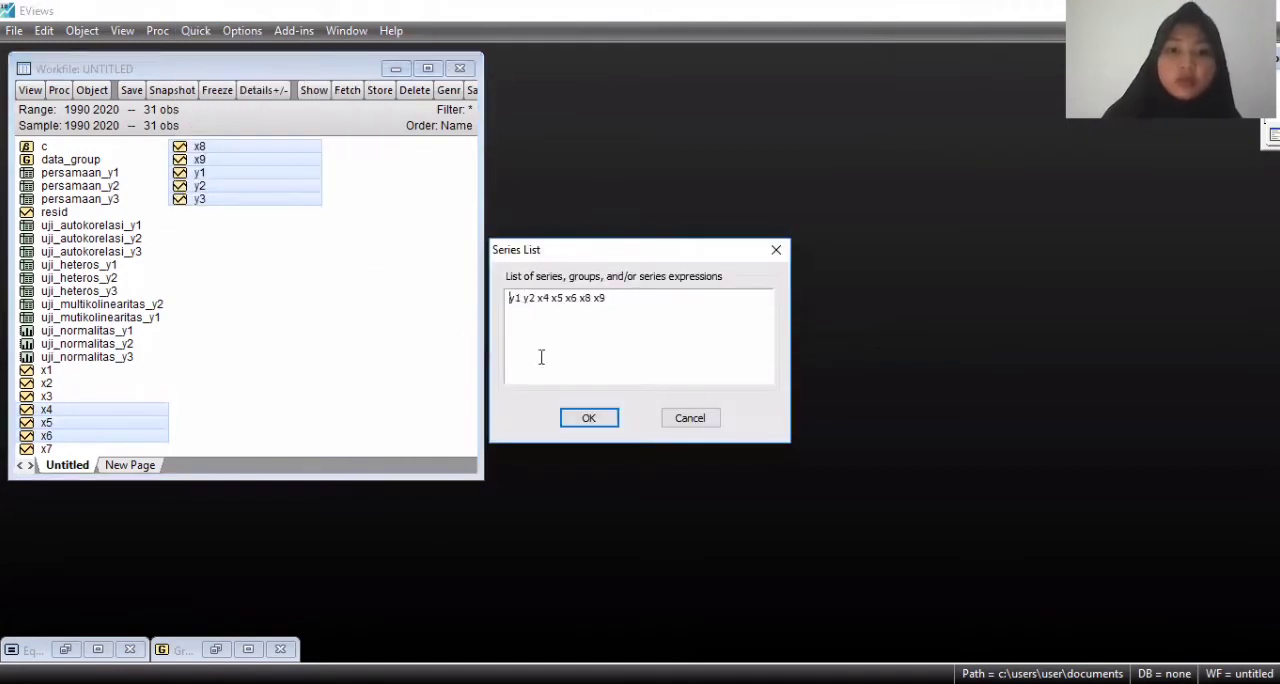
{"action": "left_click", "coordinate": [583, 416]}
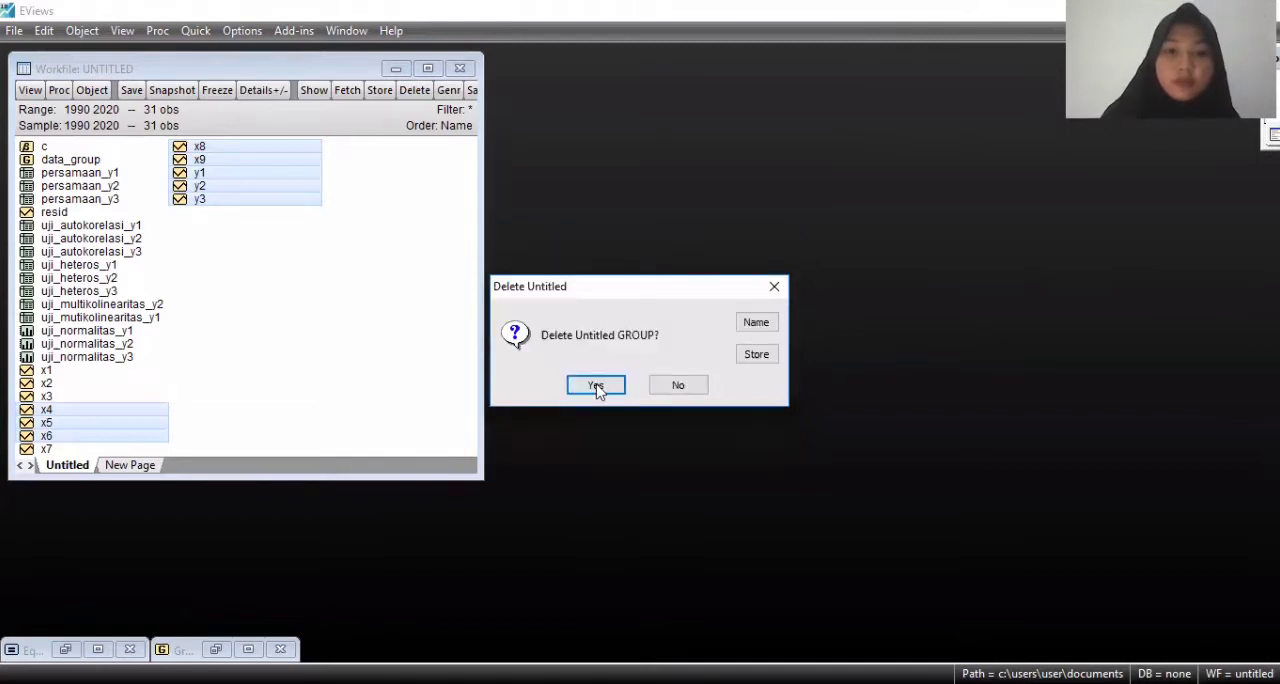
- Name the frozen correlation table uji_multikolinearitas_y3 and close it
{"action": "left_click", "coordinate": [743, 242]}
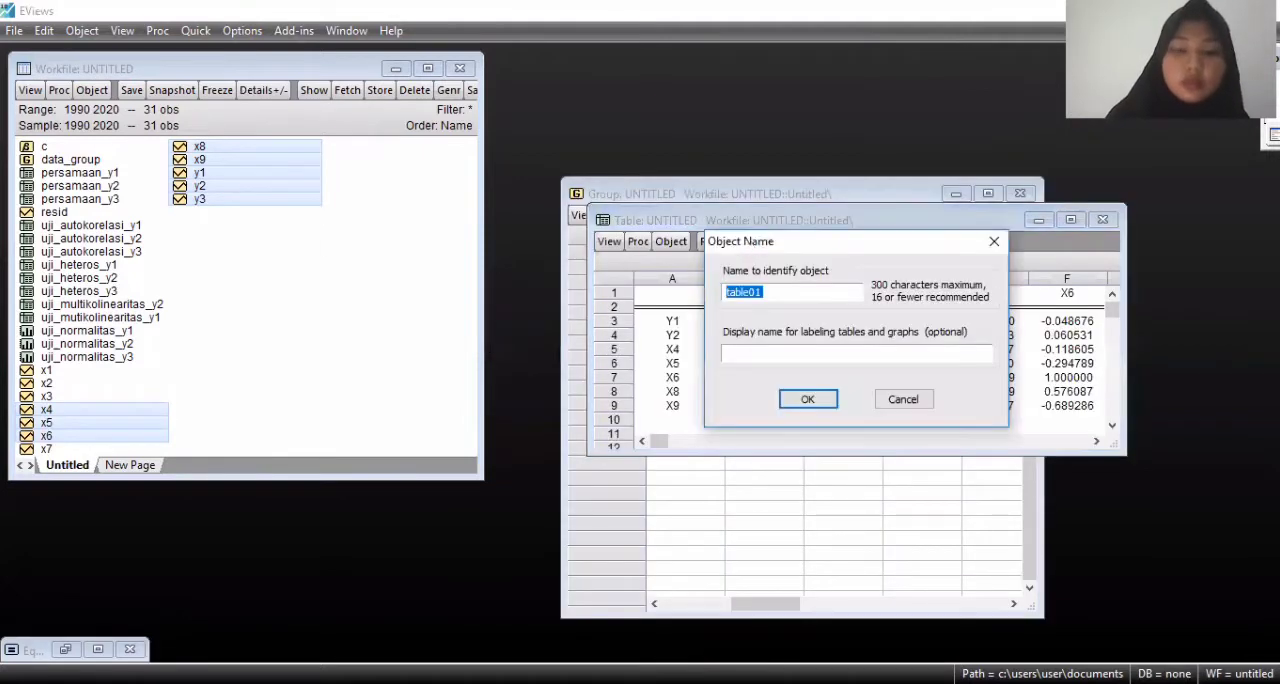
{"action": "type", "text": "uji_multikor"}
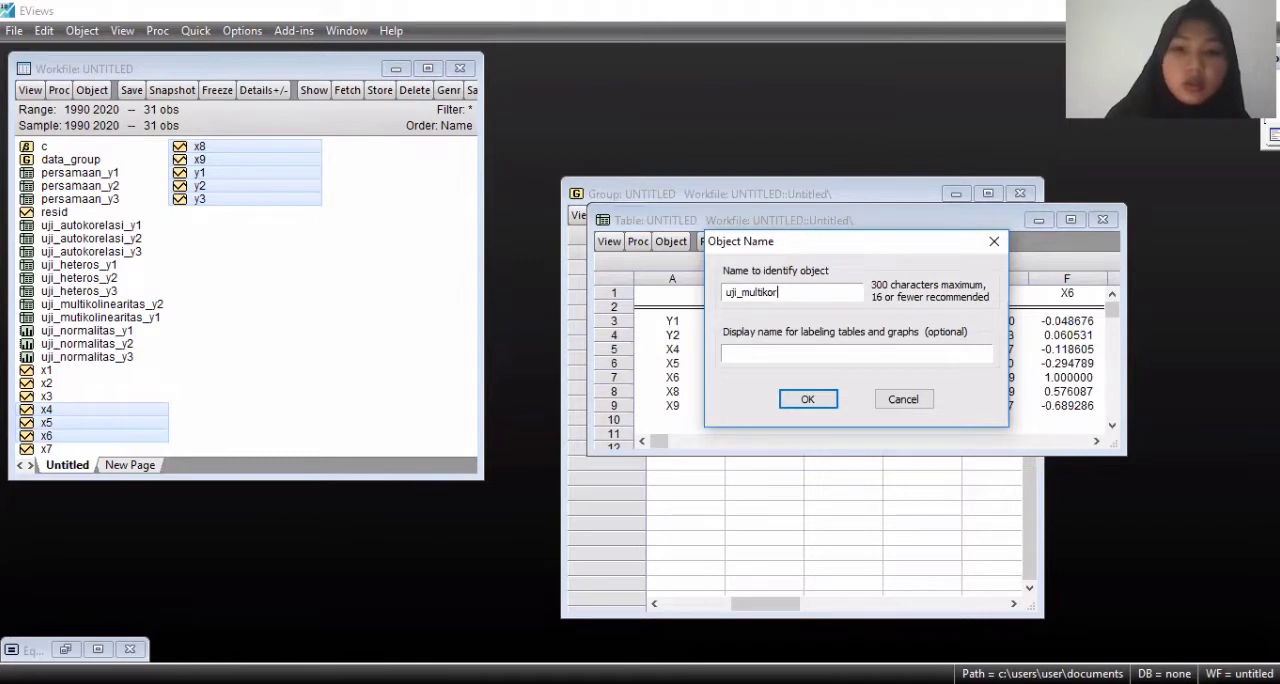
{"action": "key", "text": "BackSpace"}
{"action": "type", "text": "linearitas_y3"}
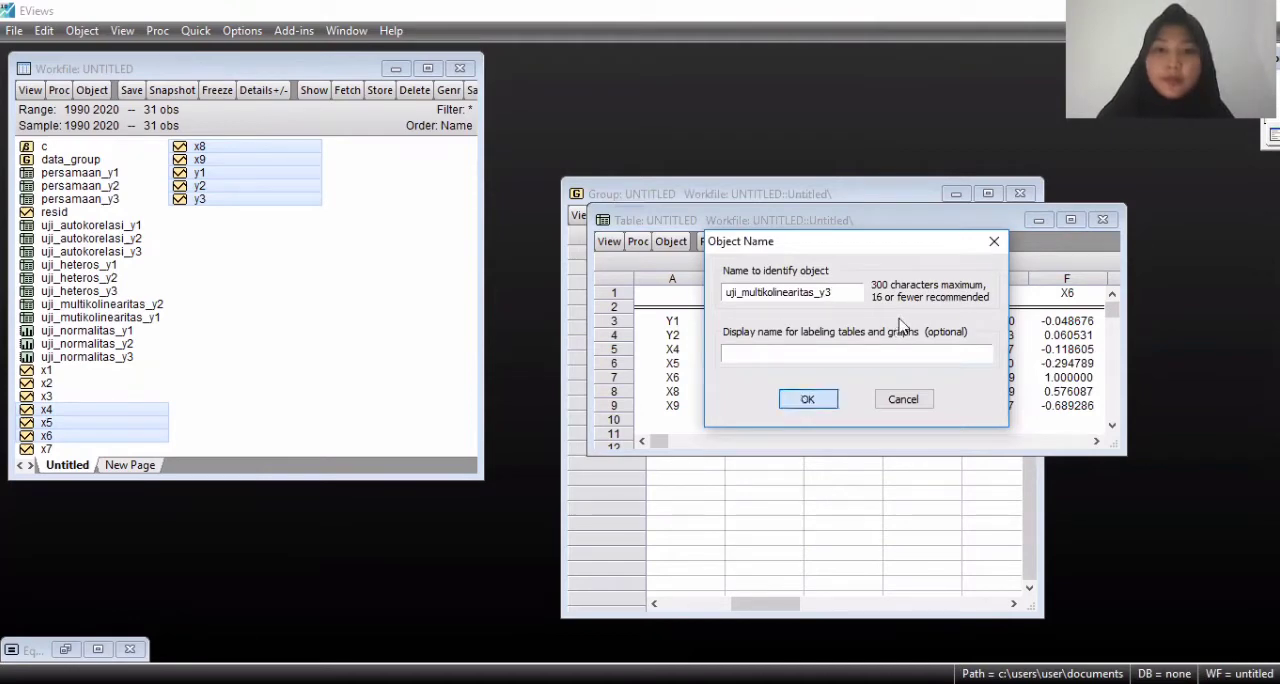
{"action": "key", "text": "Return"}
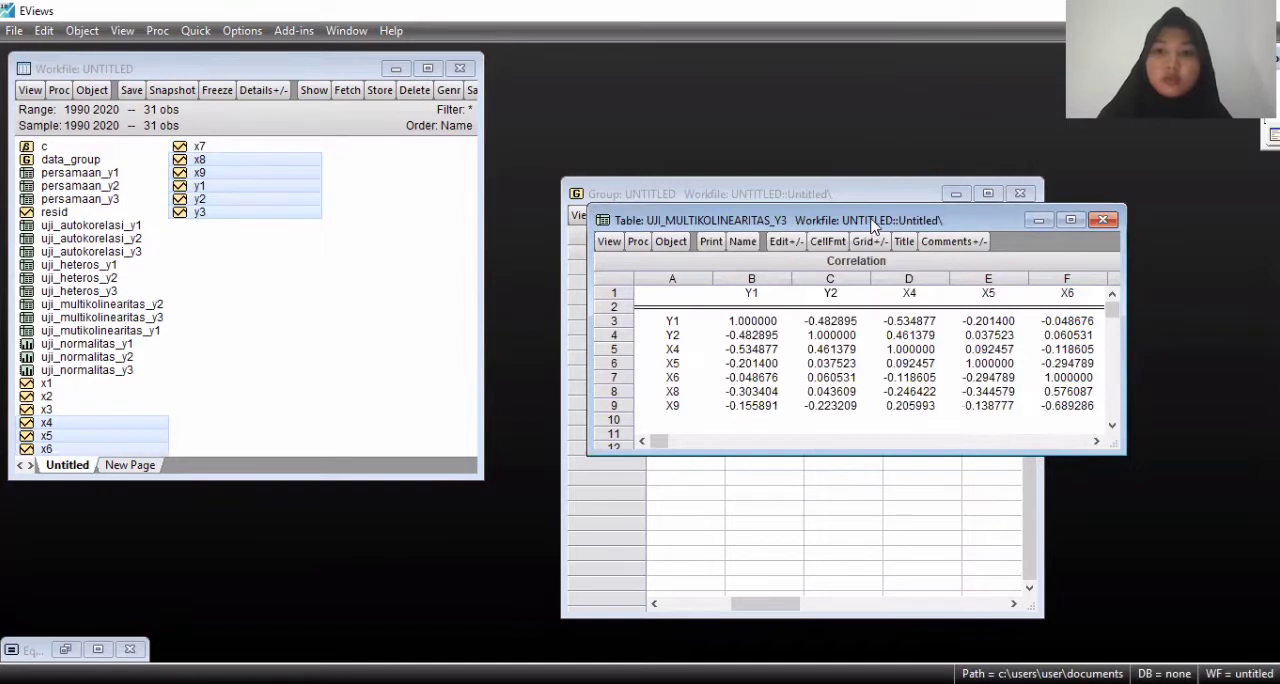
{"action": "left_click_drag", "start_coordinate": [871, 224], "coordinate": [742, 146]}
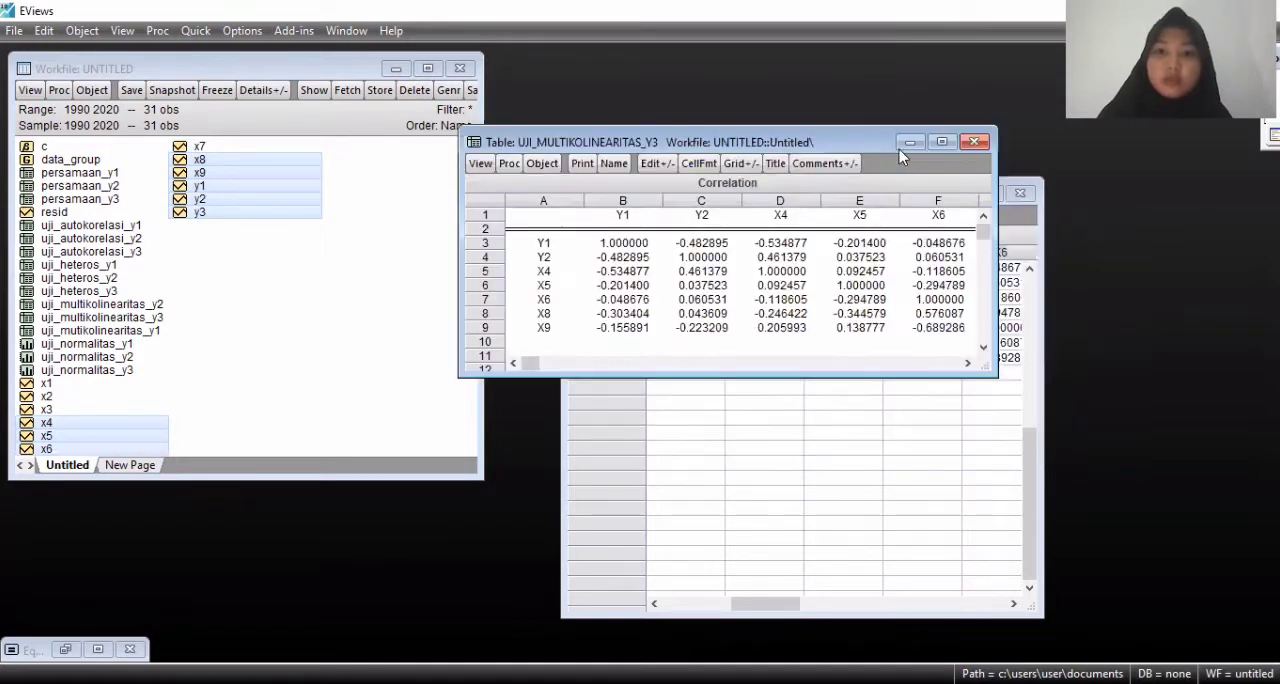
{"action": "left_click", "coordinate": [975, 143]}
- Minimize the untitled correlation group and clear the series selection in the workfile
{"action": "left_click", "coordinate": [955, 193]}
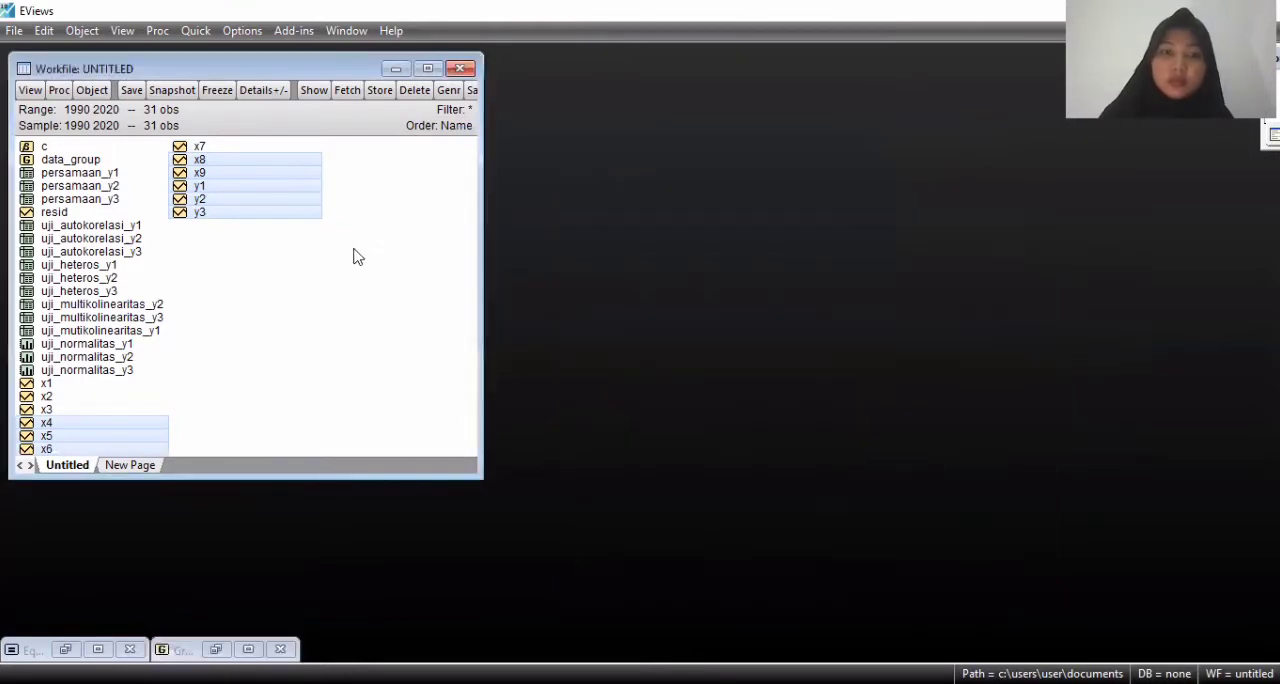
{"action": "left_click", "coordinate": [357, 257]}
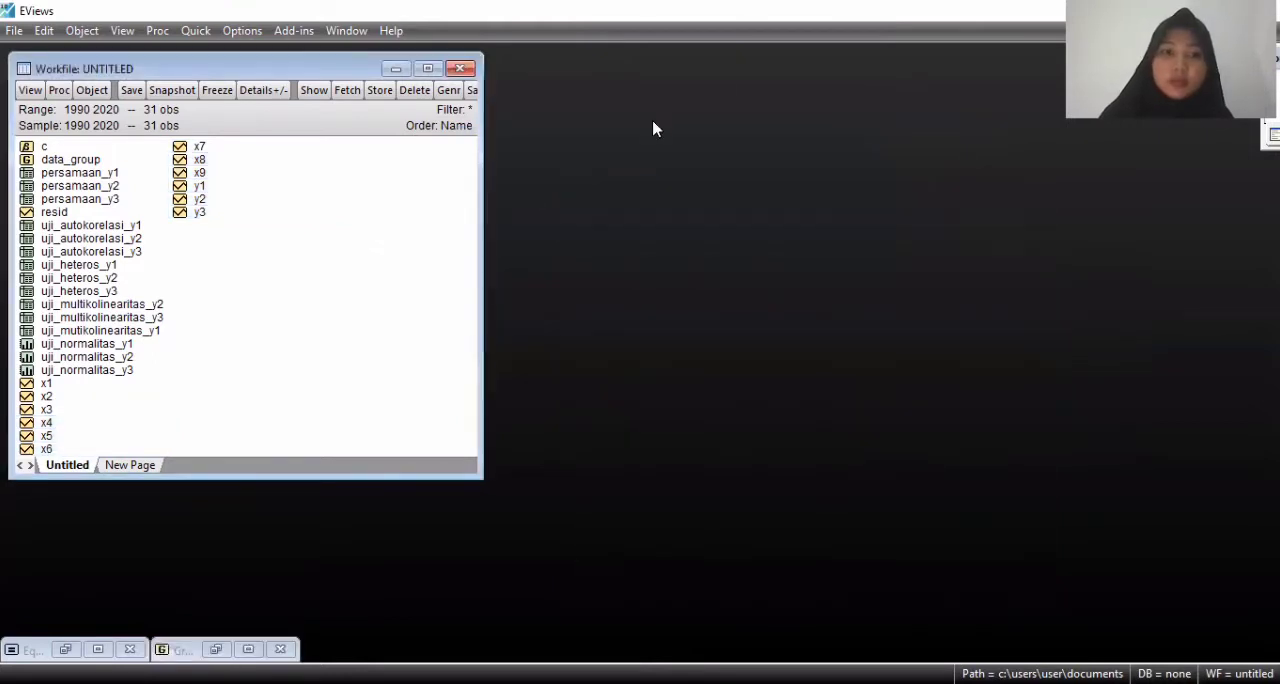
{"action": "left_click", "coordinate": [725, 80]}
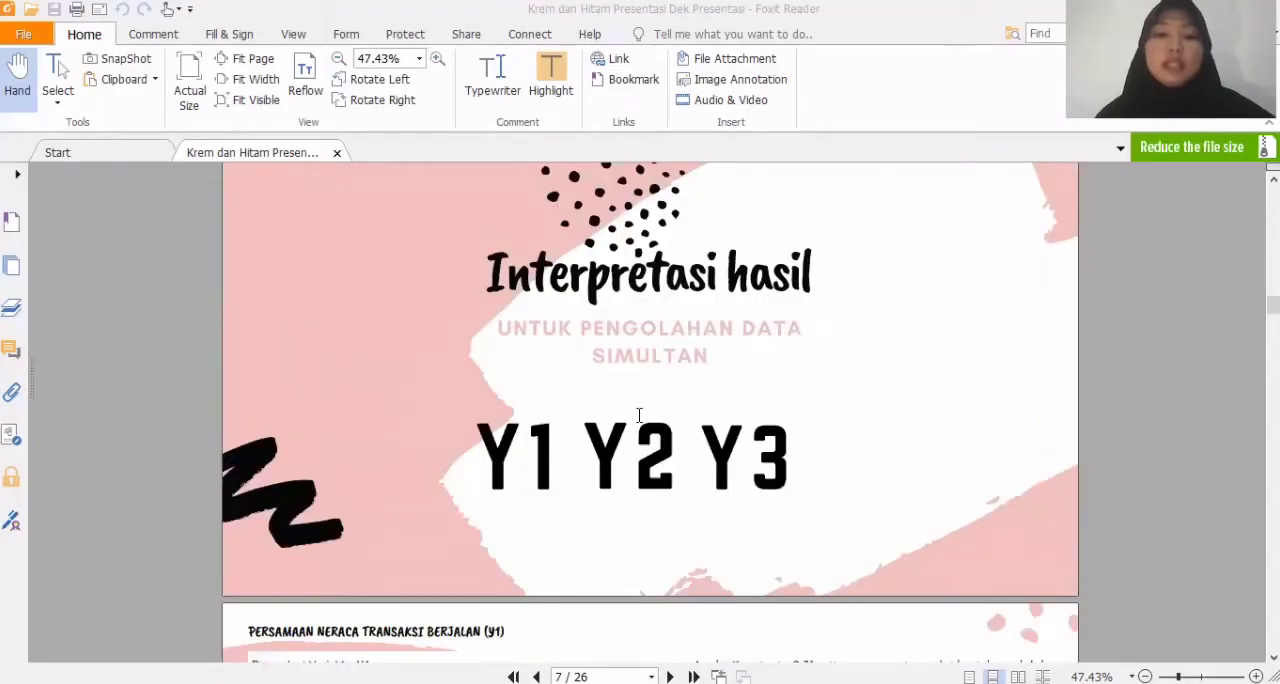